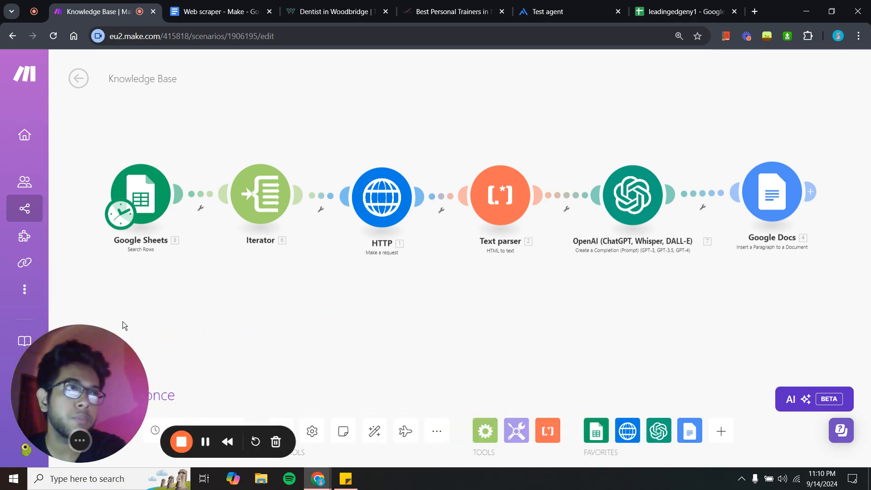
- Look over the Leading Edge and Dentists of Woodbridge websites, including the dental practice's list of services
click(447, 6)
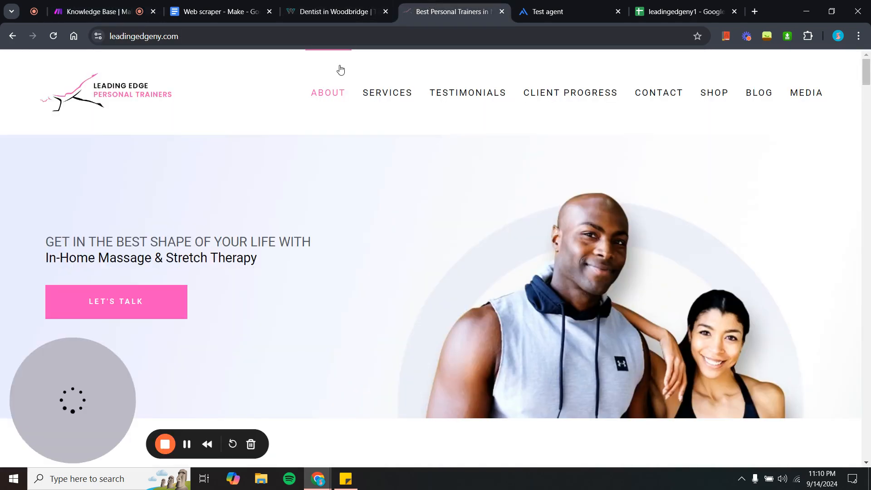
click(323, 5)
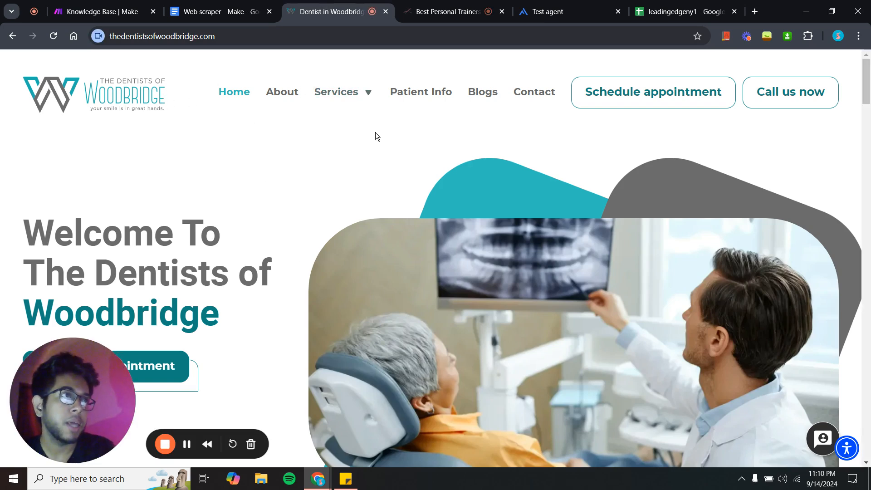
scroll(331, 184, down, 20)
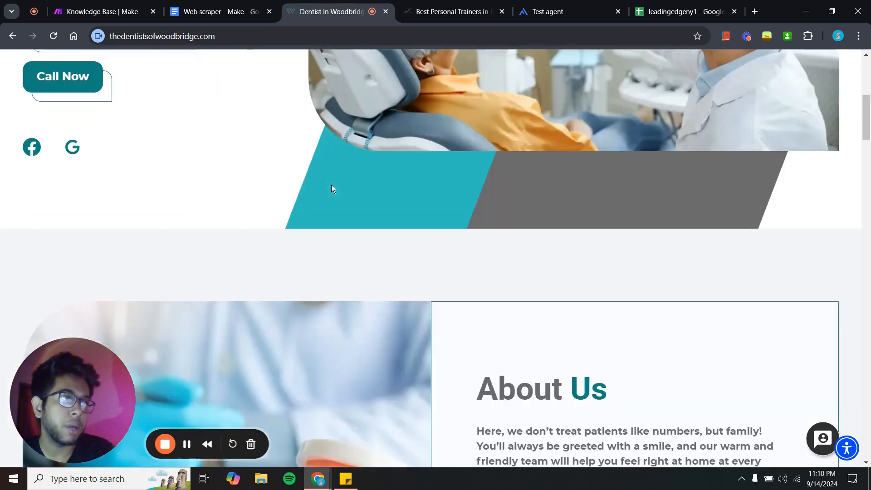
scroll(331, 184, up, 20)
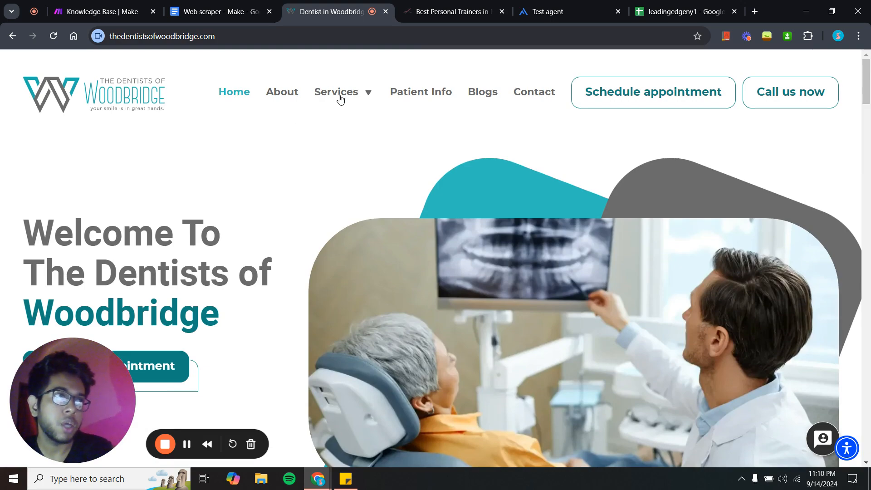
mouse_move(341, 97)
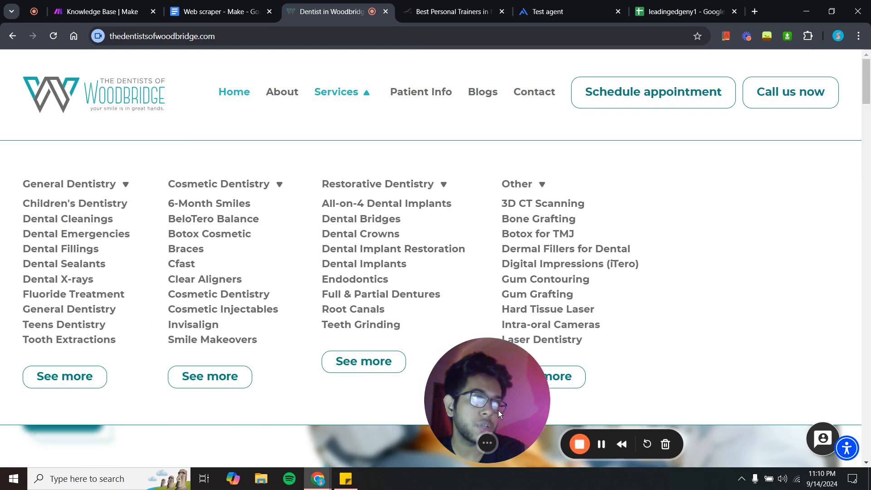
drag(463, 376, 18, 378)
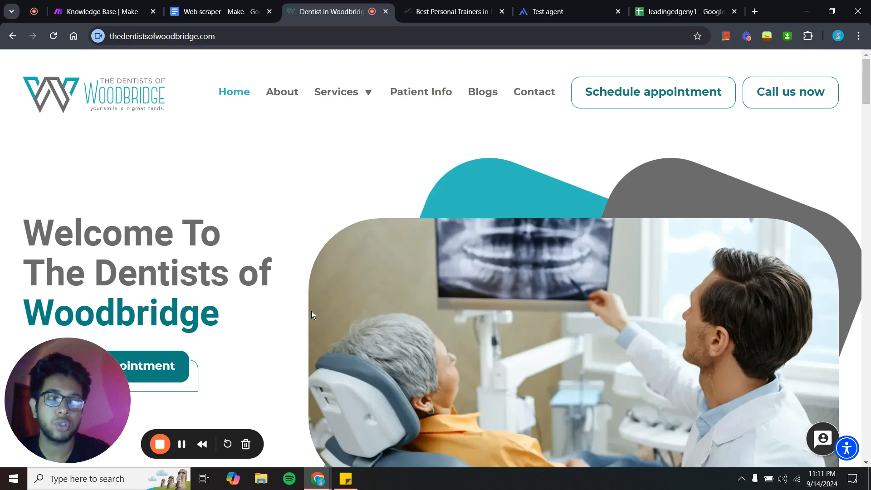
- Read through the business descriptions in the "Web scraper - Make" document
click(173, 4)
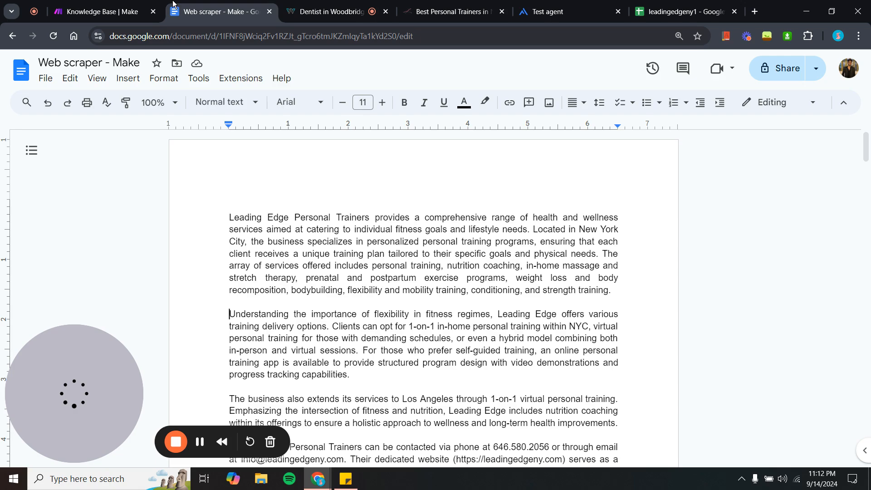
scroll(362, 277, down, 15)
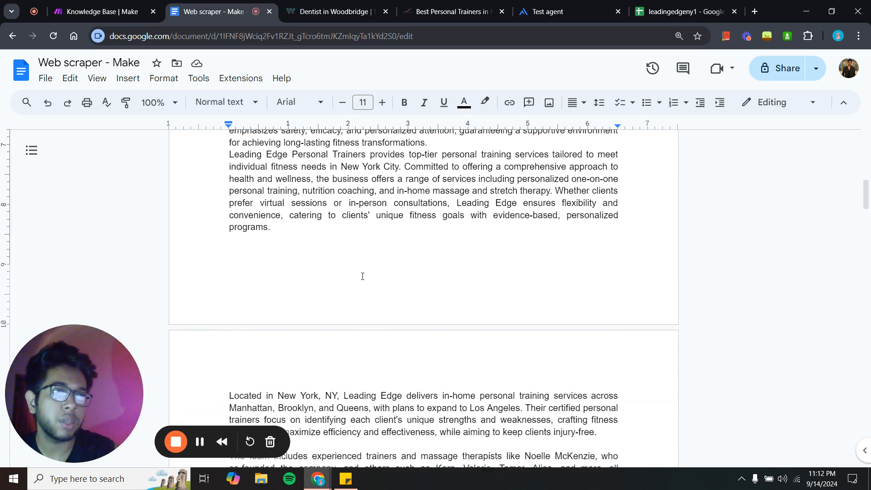
scroll(363, 277, down, 8)
scroll(363, 277, up, 15)
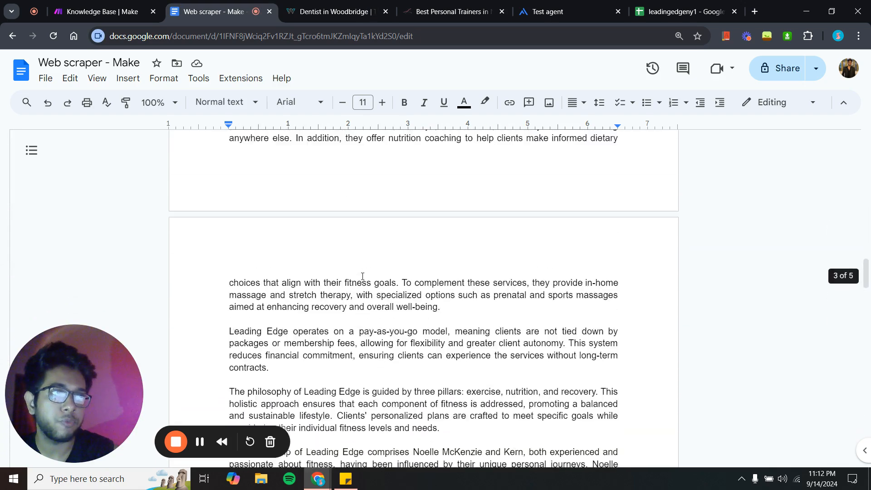
scroll(363, 276, down, 10)
scroll(362, 277, up, 8)
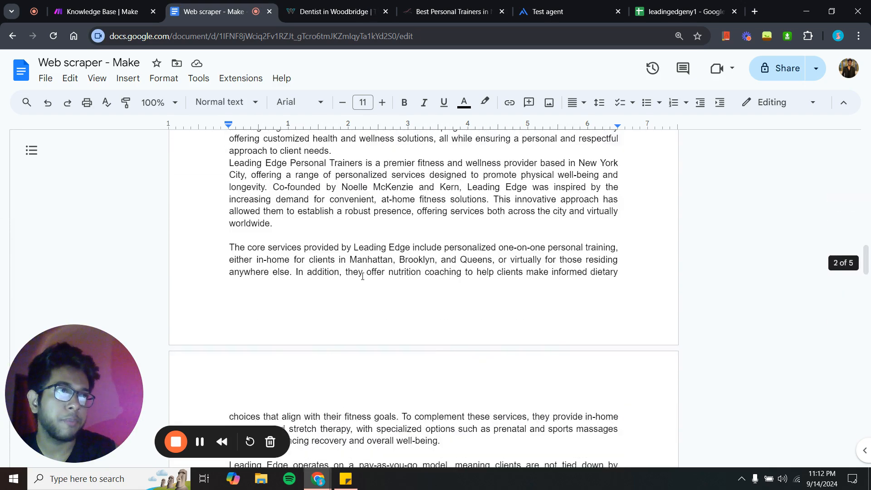
click(345, 5)
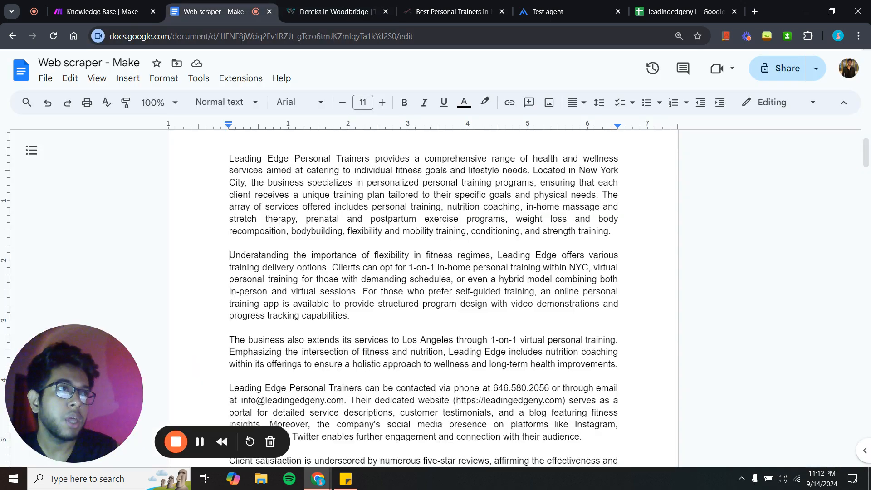
scroll(352, 262, down, 4)
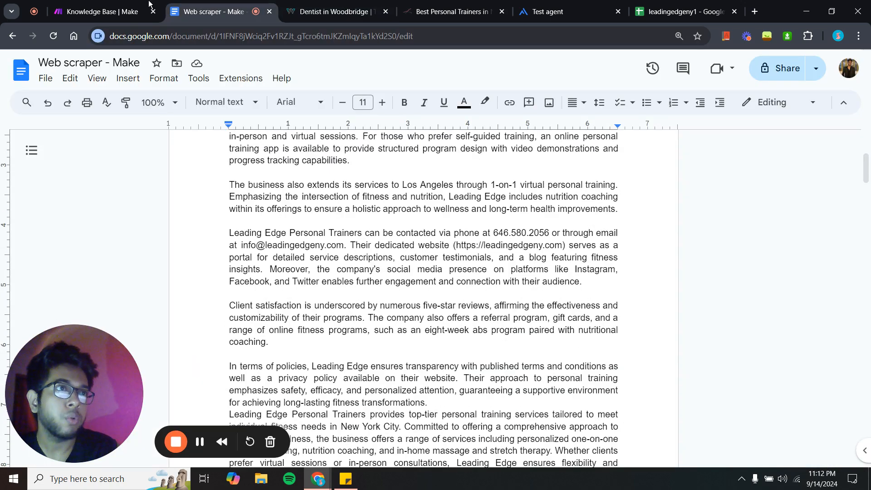
- Examine the module chain of the Knowledge Base scenario in Make
click(102, 11)
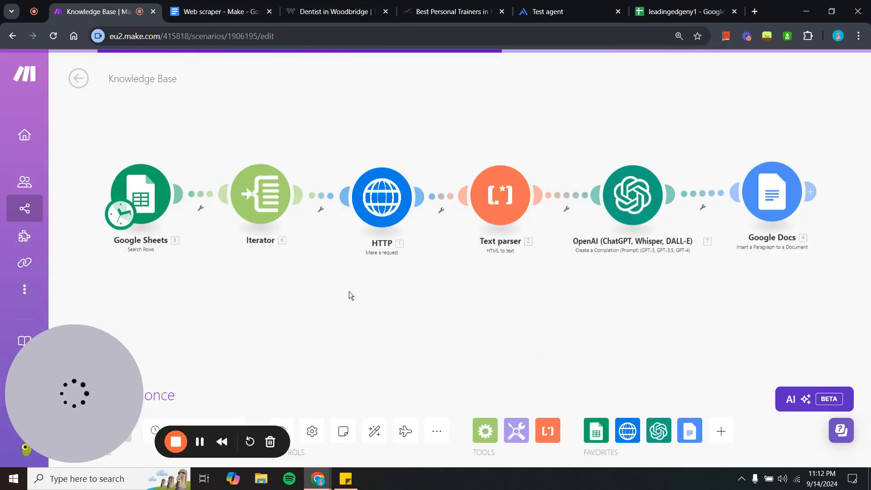
scroll(349, 291, up, 2)
drag(337, 305, 382, 356)
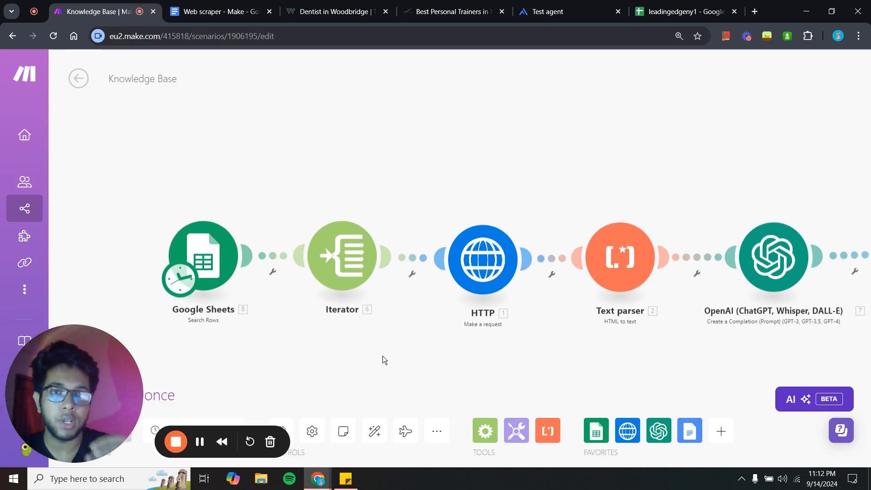
- Examine the list of services on the Dentists of Woodbridge website again
click(218, 11)
click(331, 11)
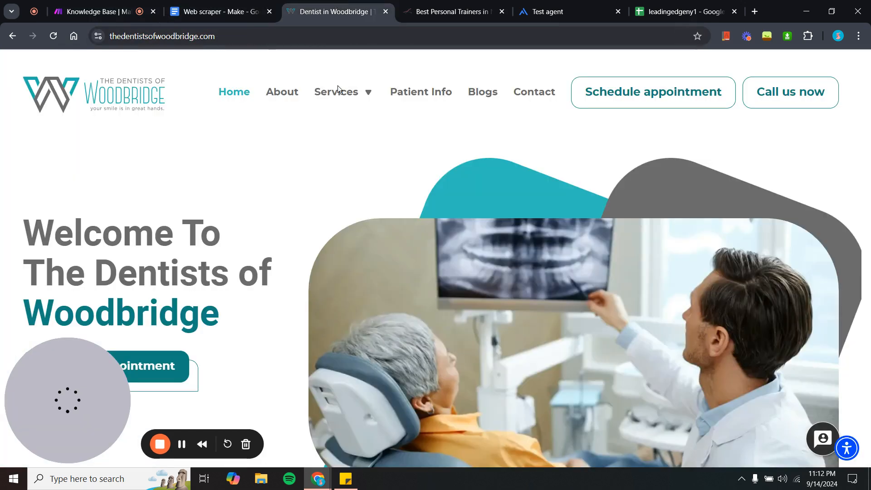
click(363, 93)
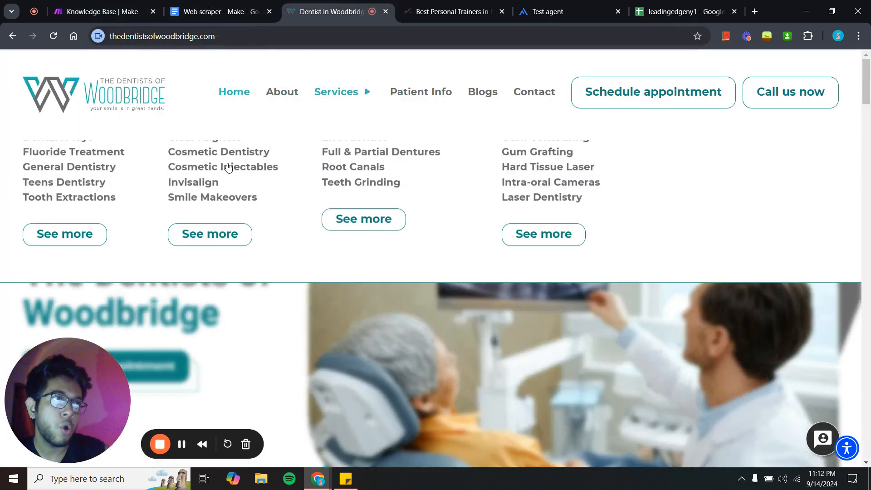
- Place the leadingedgeny1 spreadsheet beside the Dentists of Woodbridge page and examine the page links in its LINKS column
click(100, 11)
drag(685, 12, 454, 11)
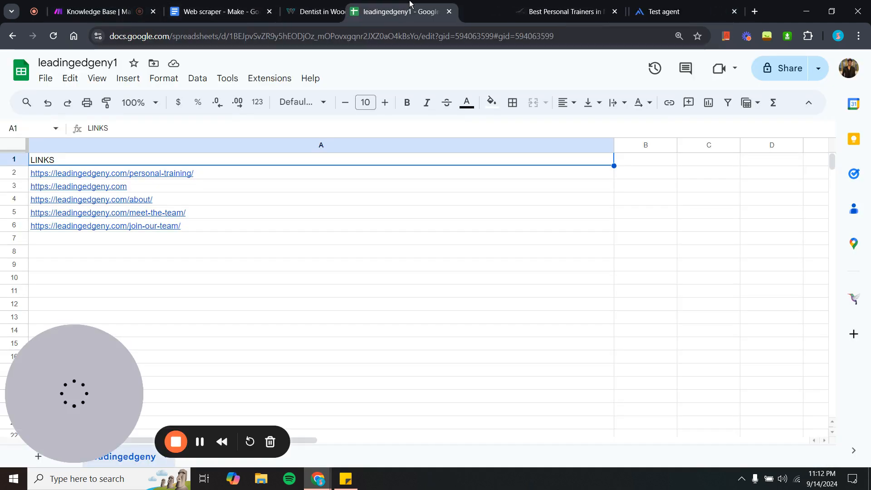
mouse_move(172, 200)
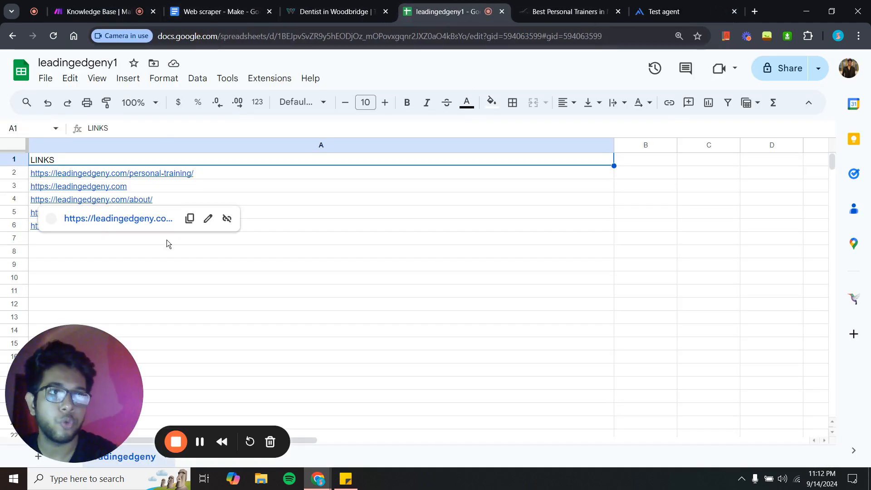
click(322, 303)
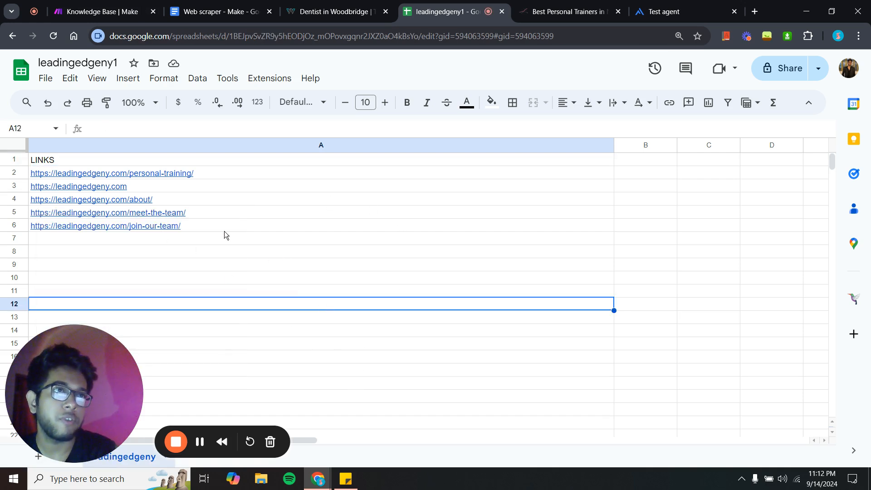
- Return to the Knowledge Base scenario and examine its modules from Google Sheets through to Google Docs
click(102, 11)
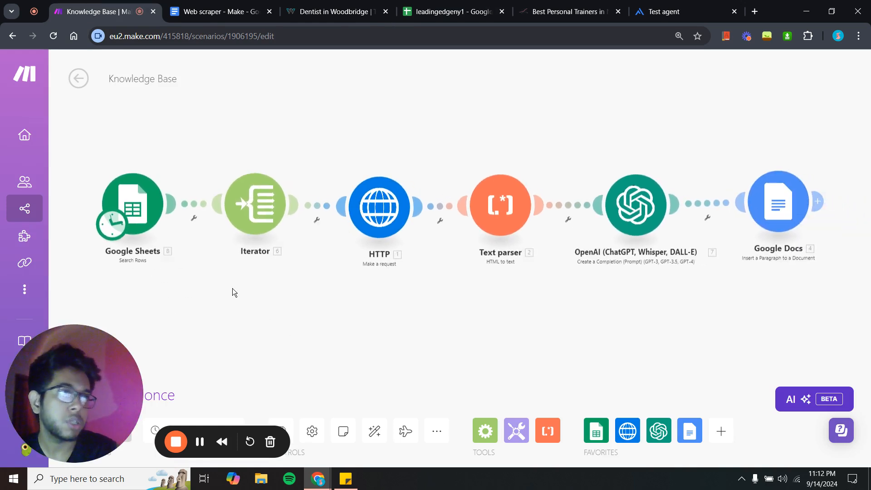
drag(232, 289, 258, 300)
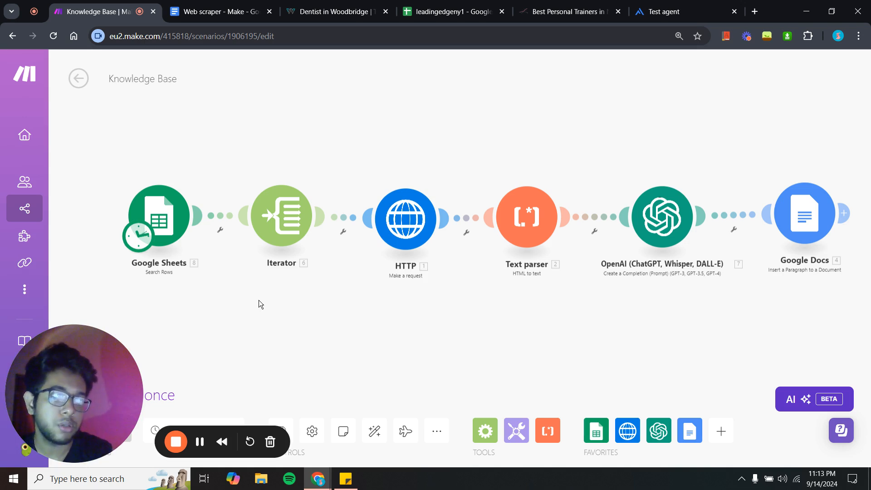
scroll(259, 300, down, 1)
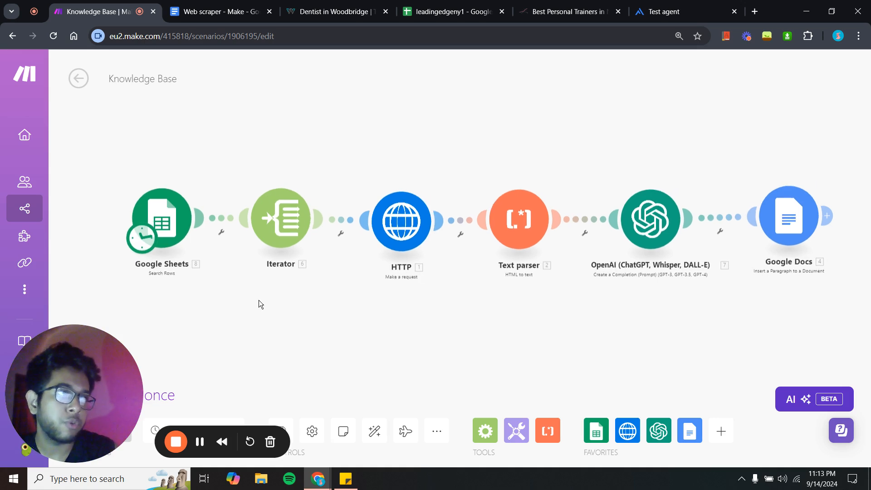
drag(258, 300, 226, 295)
drag(535, 342, 511, 342)
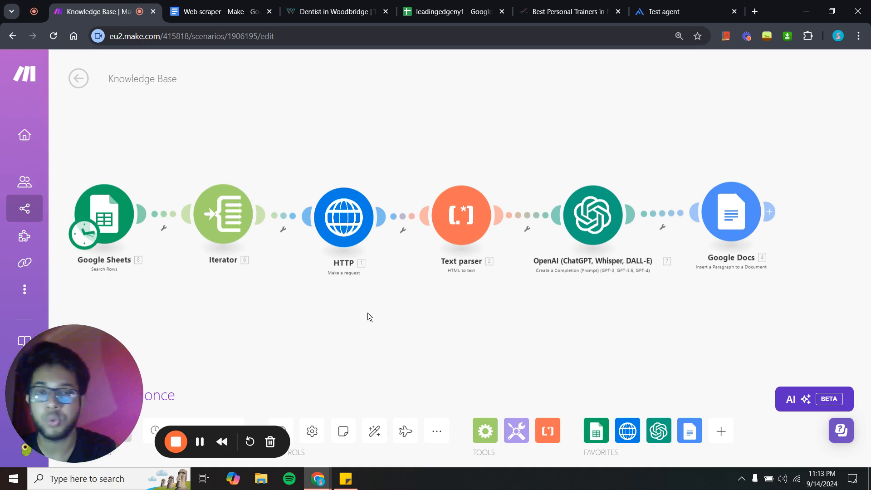
scroll(368, 312, up, 1)
drag(367, 312, 427, 312)
scroll(455, 327, down, 1)
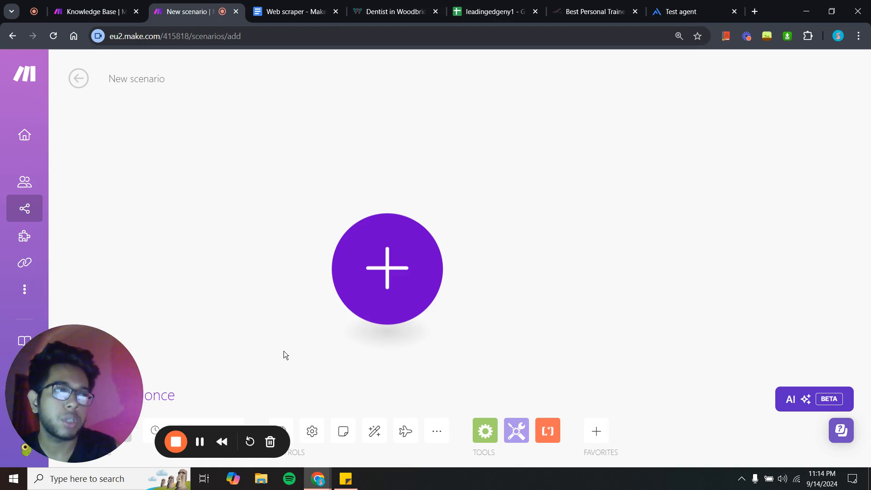
- Check the finished Knowledge Base scenario as the reference for the empty new scenario, and return to the new one
drag(284, 350, 303, 324)
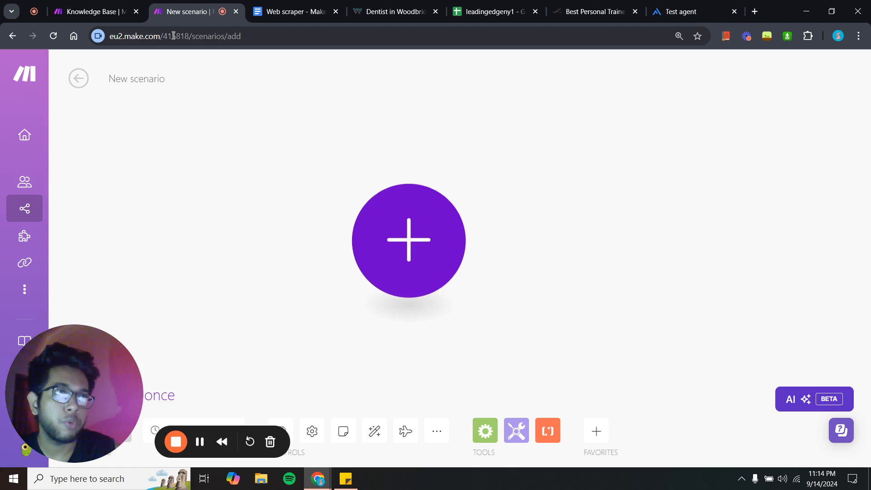
click(93, 12)
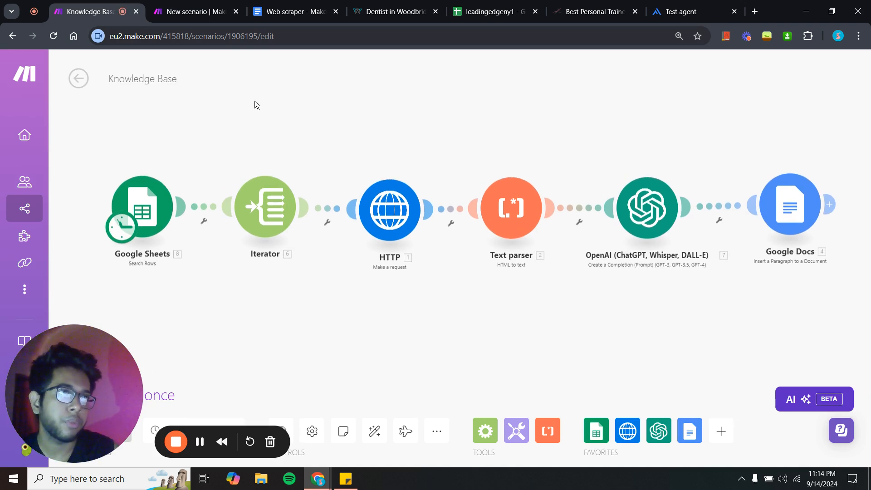
key(ctrl+Tab)
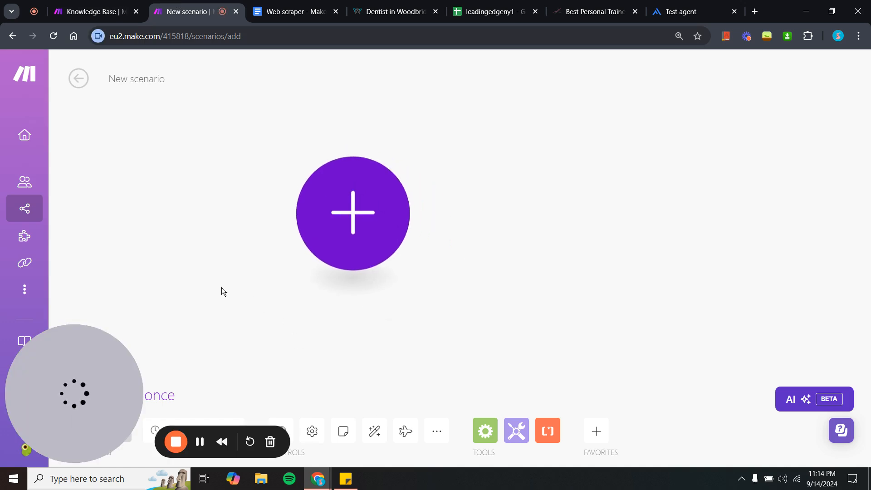
- Add the Google Sheets Search Rows module as the scenario's first module and close its settings without configuring them
click(388, 245)
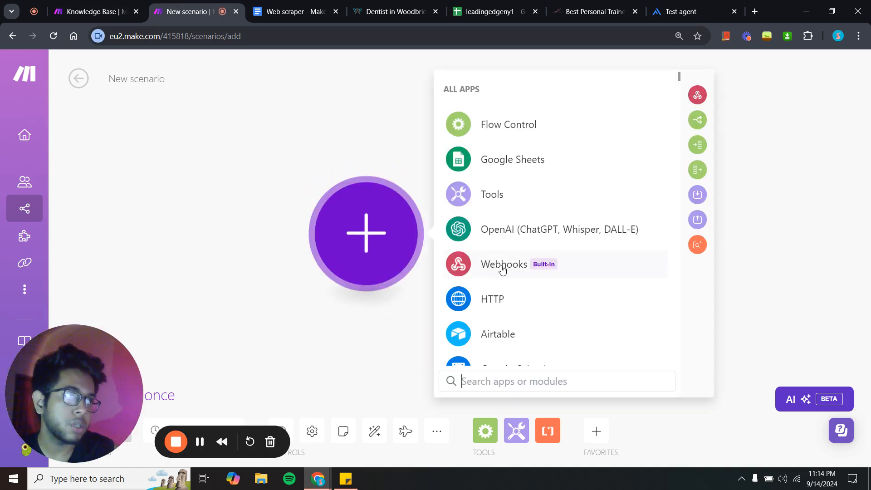
click(492, 159)
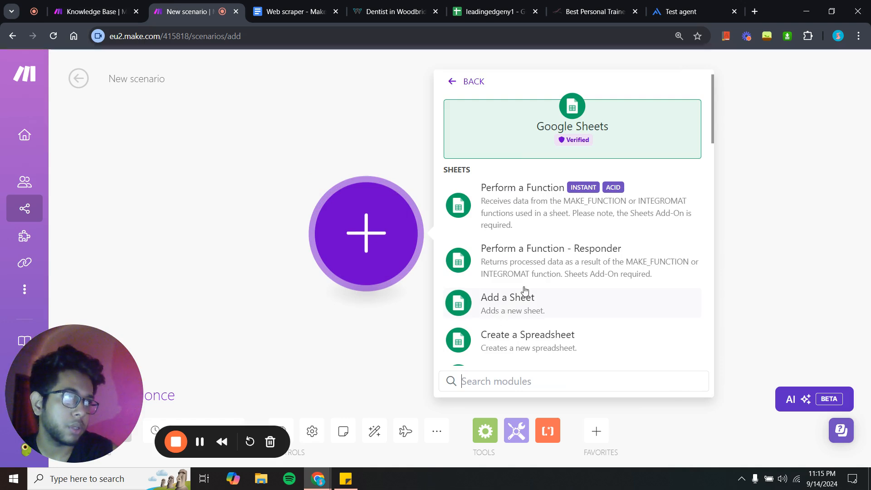
scroll(545, 336, down, 10)
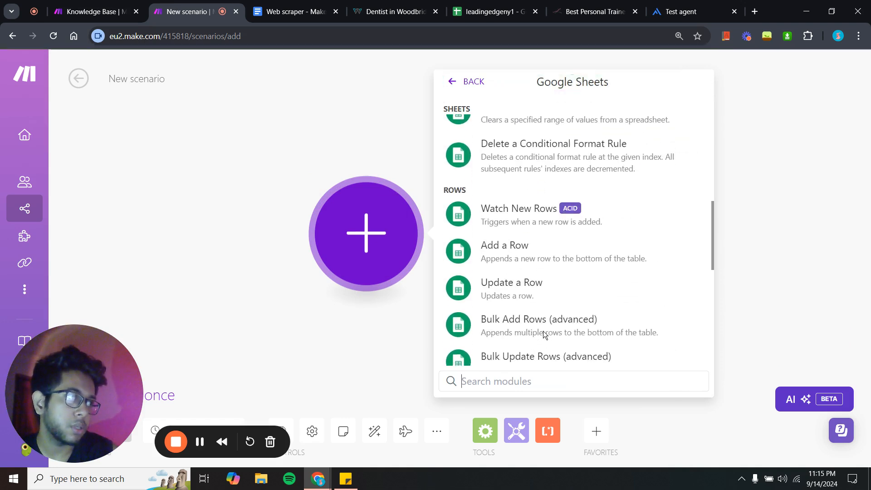
scroll(518, 340, down, 4)
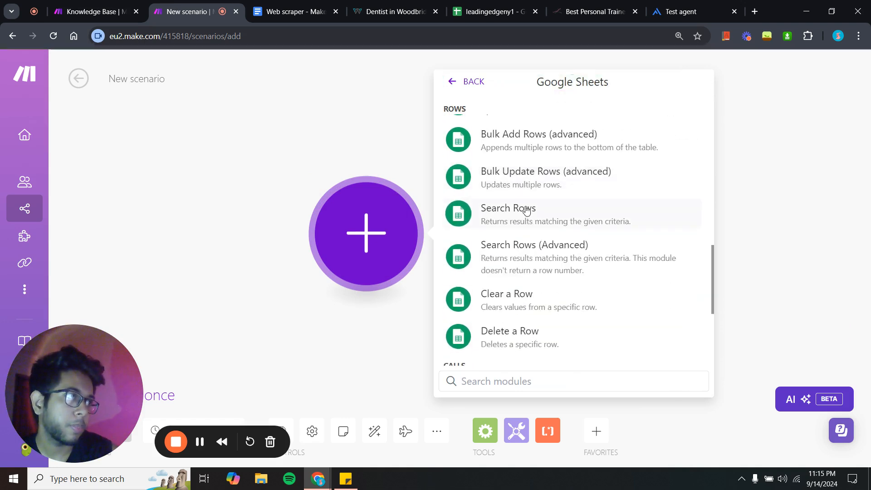
click(526, 211)
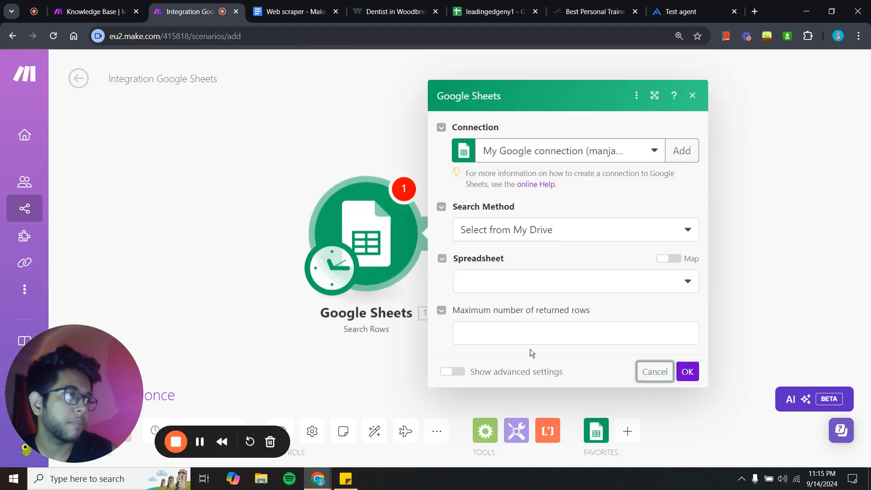
click(663, 371)
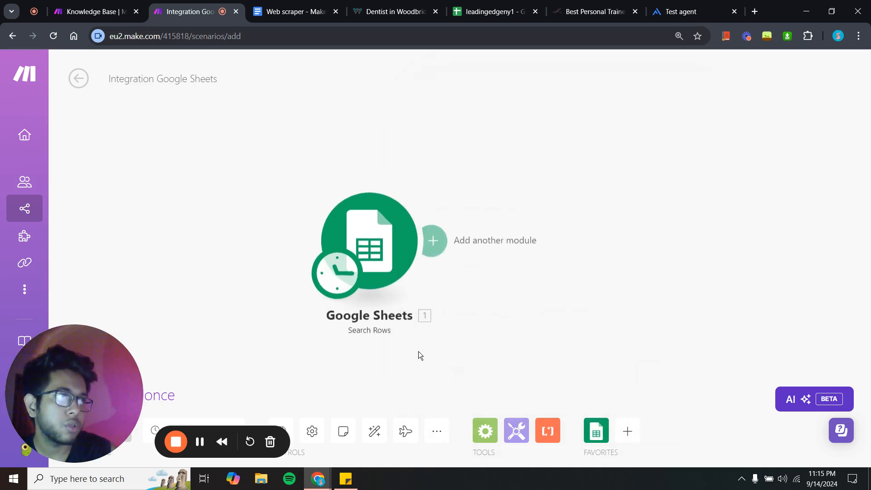
- Look over the Leading Edge Personal Trainers homepage and select its web address
click(579, 8)
scroll(425, 268, down, 8)
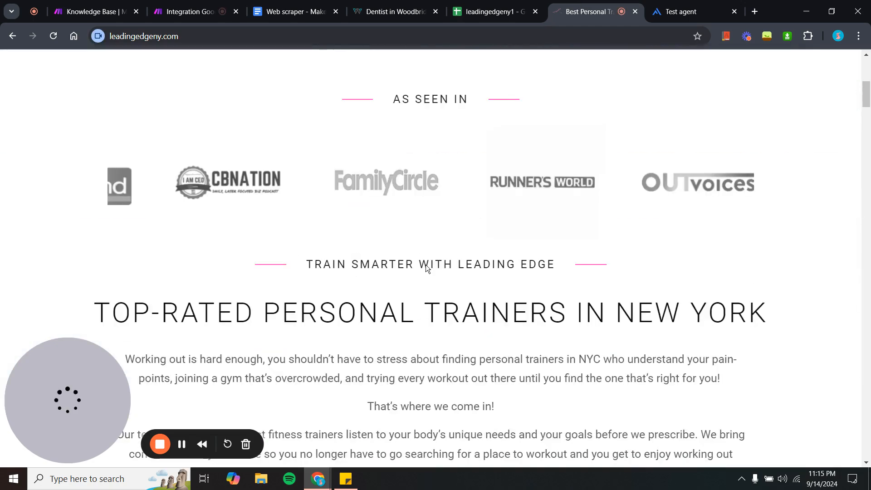
scroll(425, 268, up, 8)
click(234, 37)
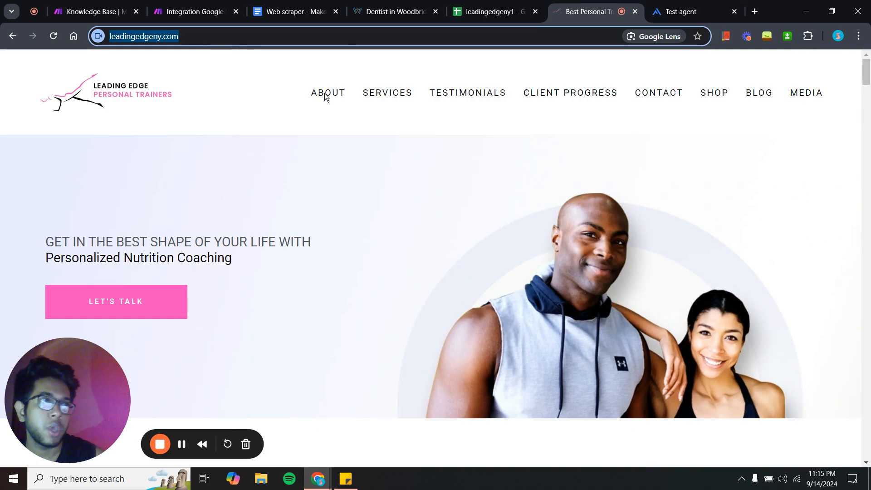
- Look over the Leading Edge site's navigation, including the Services submenu, and the homepage content
click(409, 168)
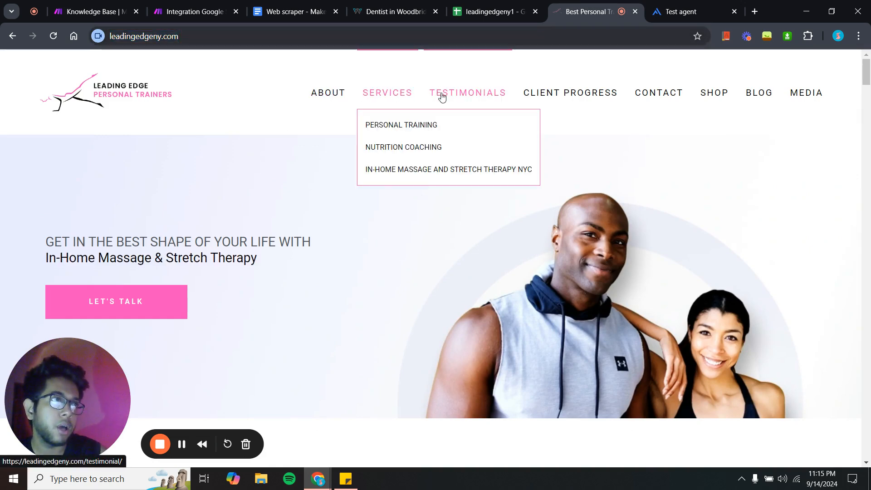
mouse_move(387, 102)
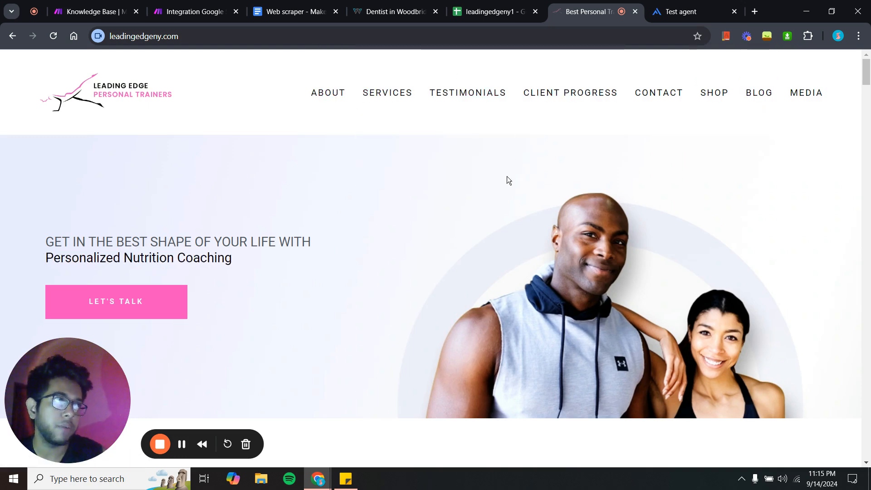
scroll(458, 195, down, 10)
scroll(459, 195, up, 10)
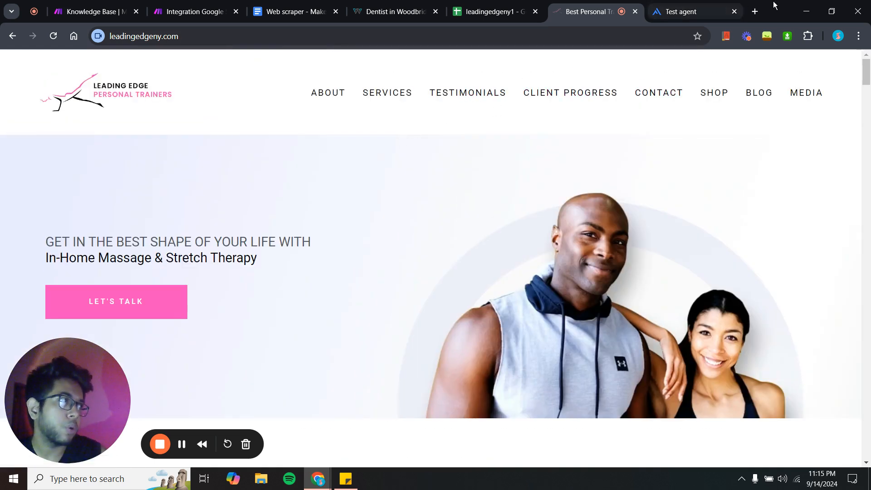
- Search Google for the Wee.Tools Link Extractor in a new browser tab and open the free online tool
click(755, 12)
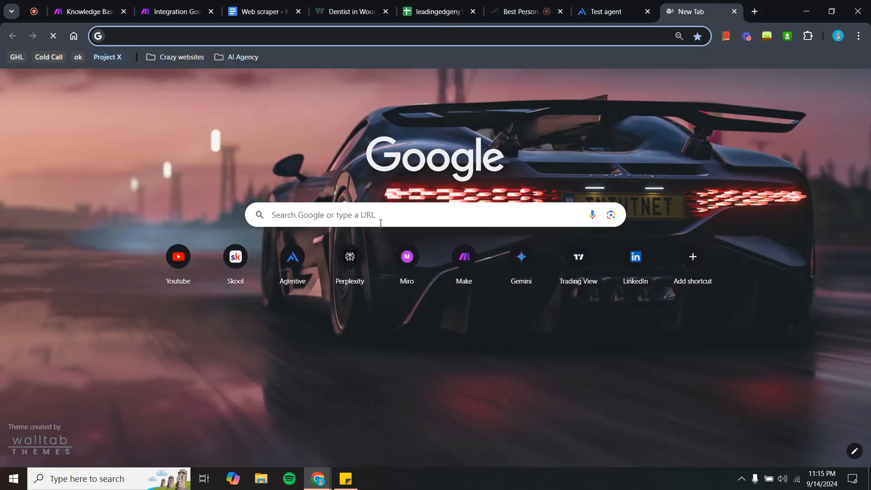
click(381, 223)
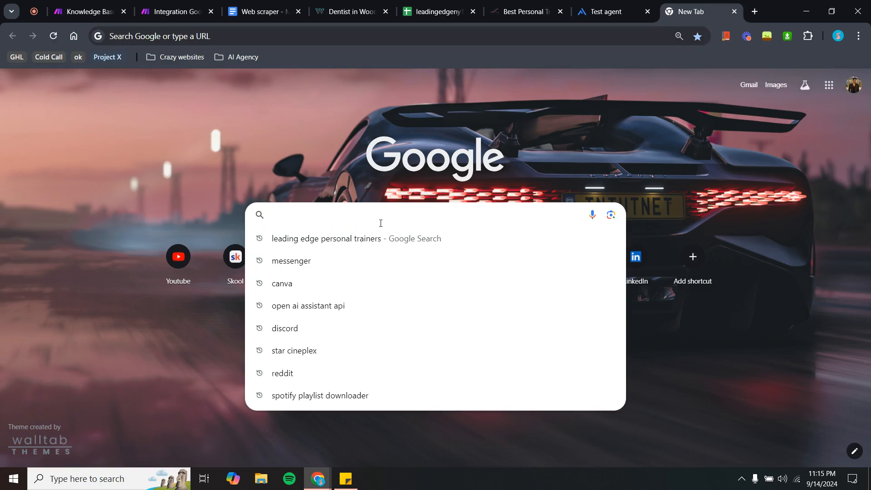
text(wee)
click(392, 267)
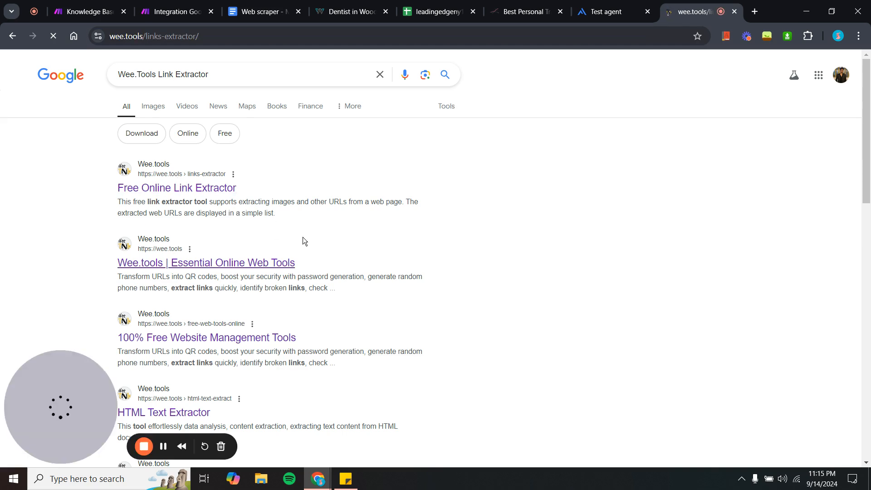
click(285, 219)
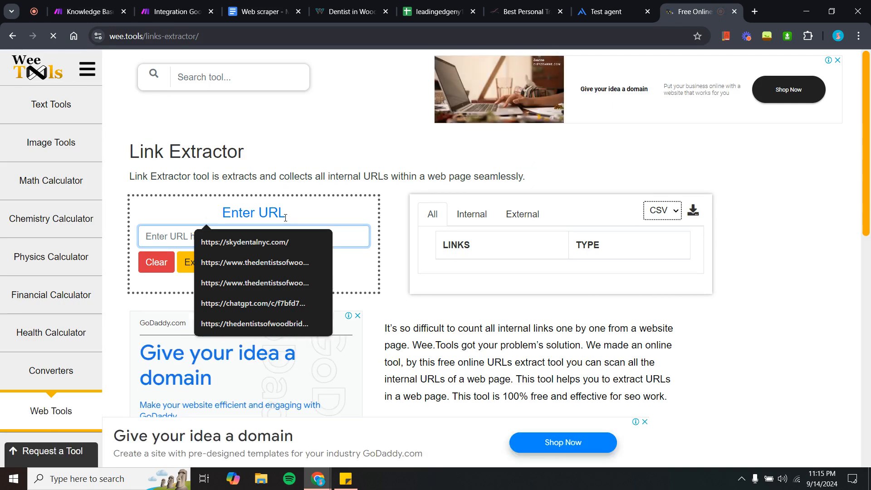
click(349, 250)
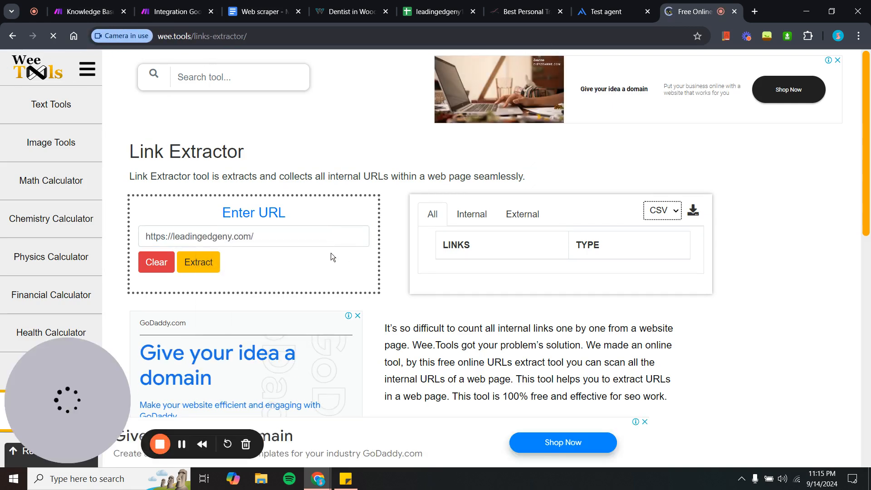
click(201, 264)
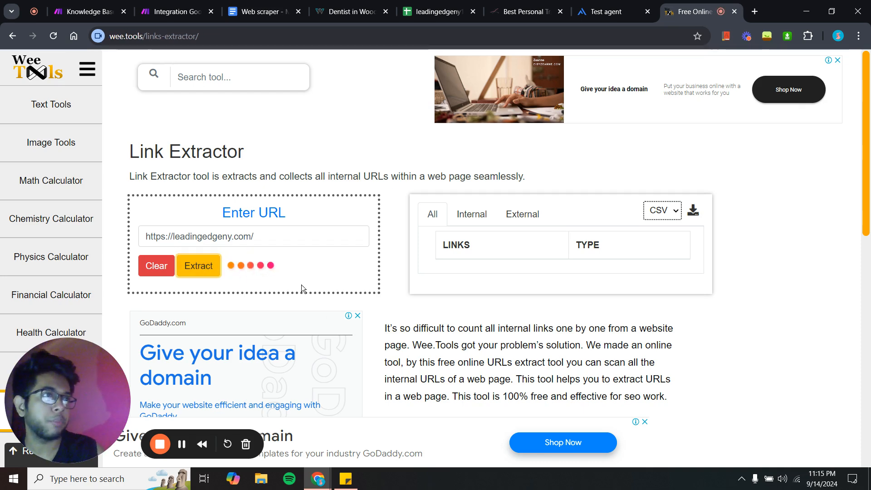
scroll(539, 245, down, 5)
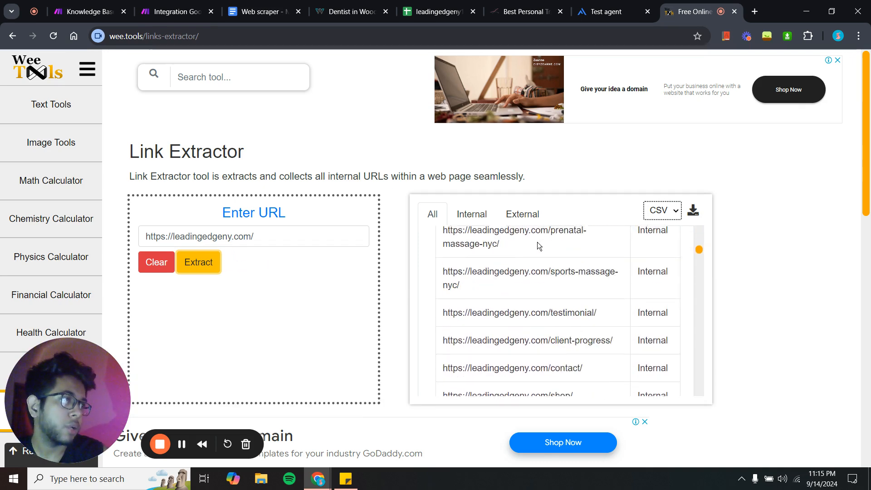
scroll(538, 245, down, 3)
scroll(511, 325, up, 10)
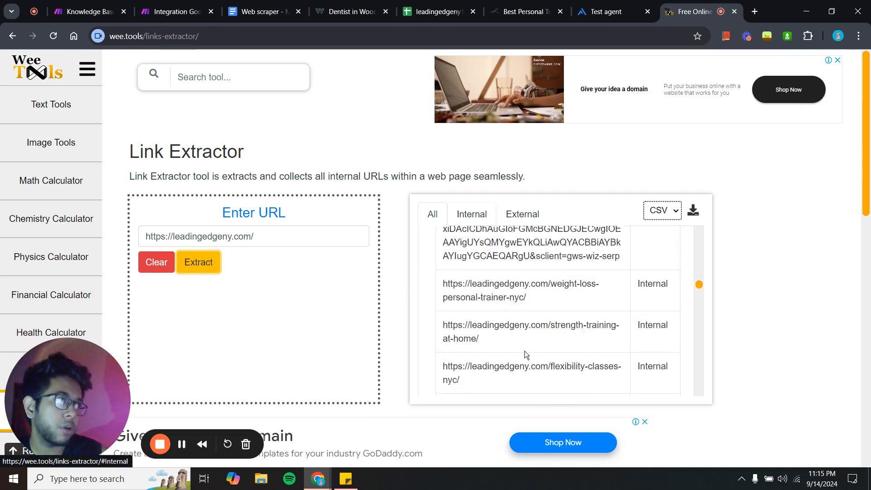
click(692, 212)
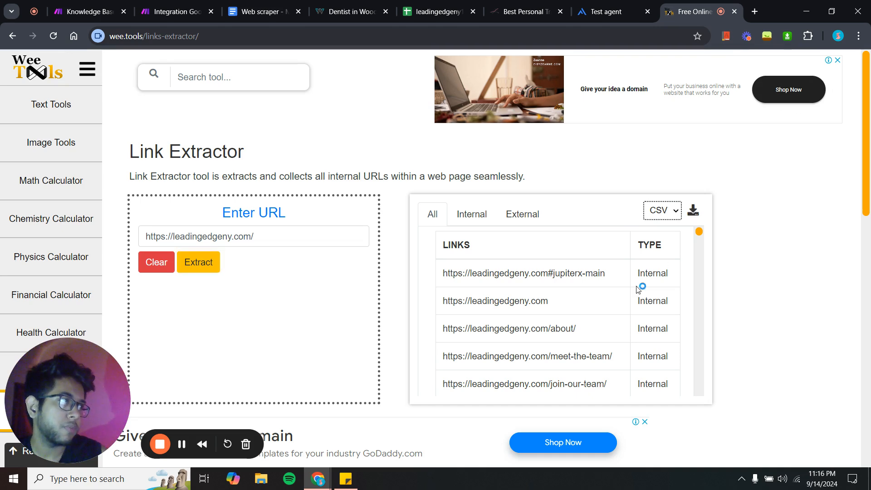
- Switch to the leadingedgeny1 Google Sheet and create a new blank spreadsheet from it
click(461, 4)
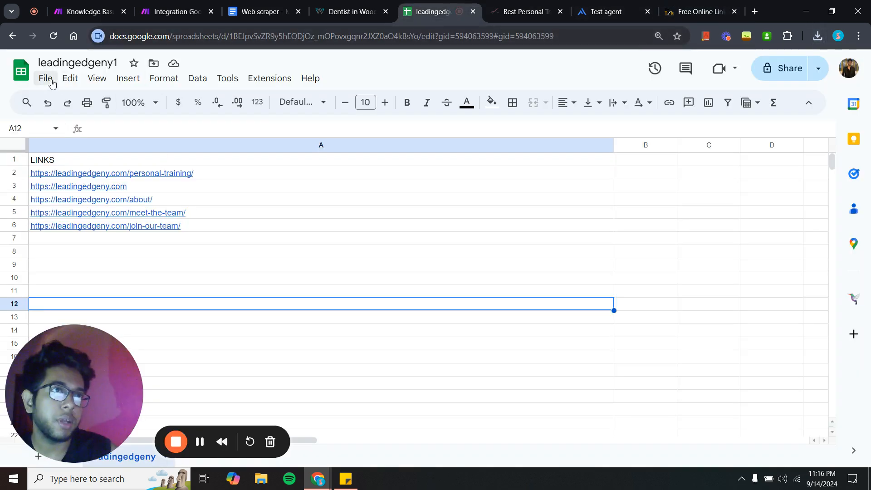
click(45, 78)
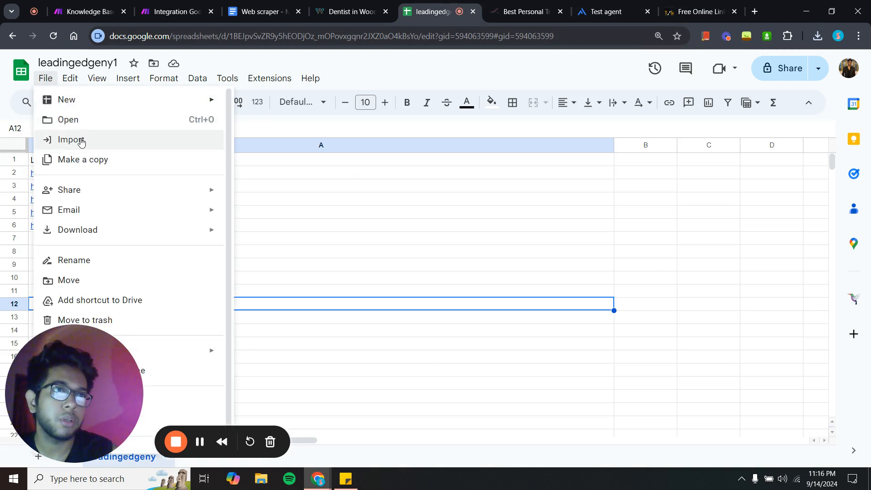
mouse_move(188, 96)
click(284, 106)
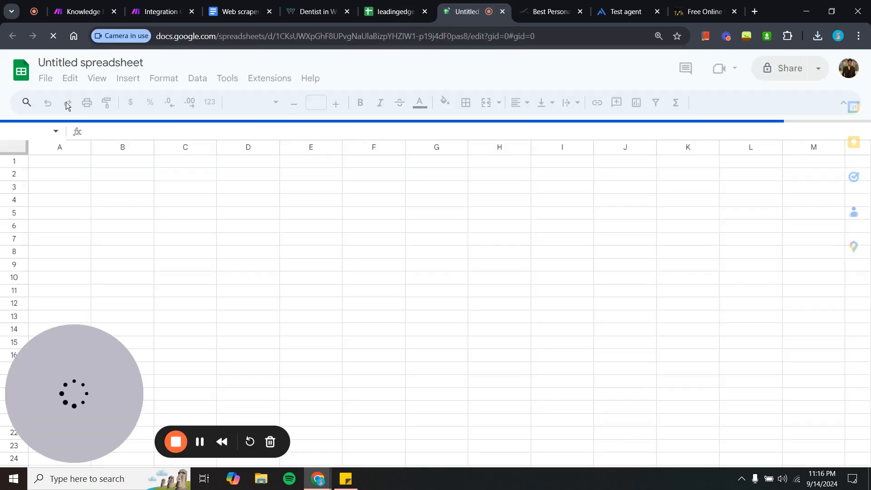
- Import the downloaded leadingedgeny (1).csv into the untitled spreadsheet, replacing the spreadsheet and detecting the separator automatically
click(47, 78)
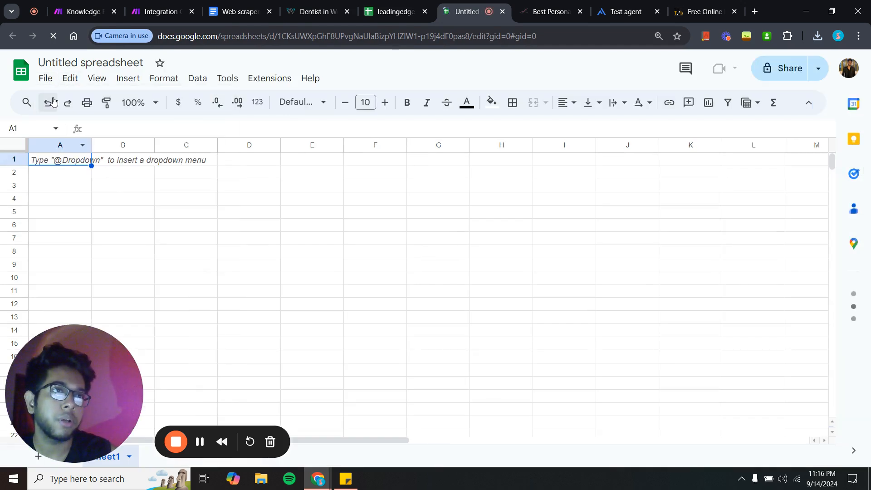
click(45, 78)
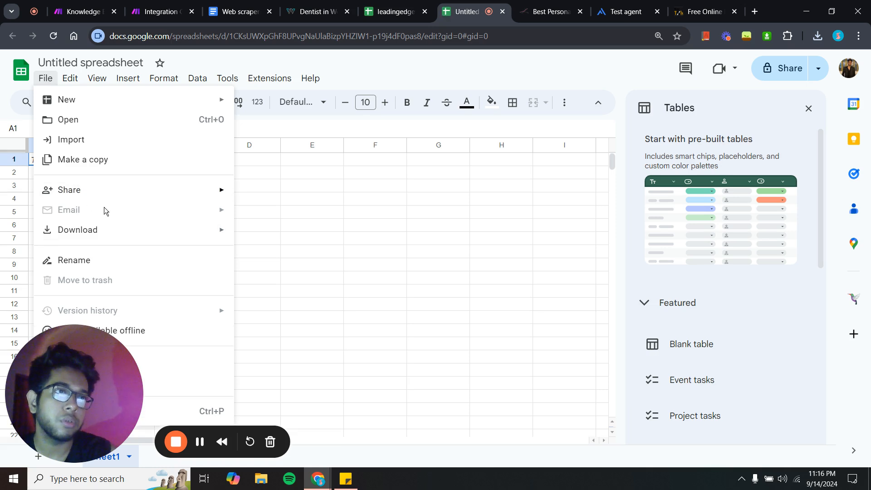
click(91, 144)
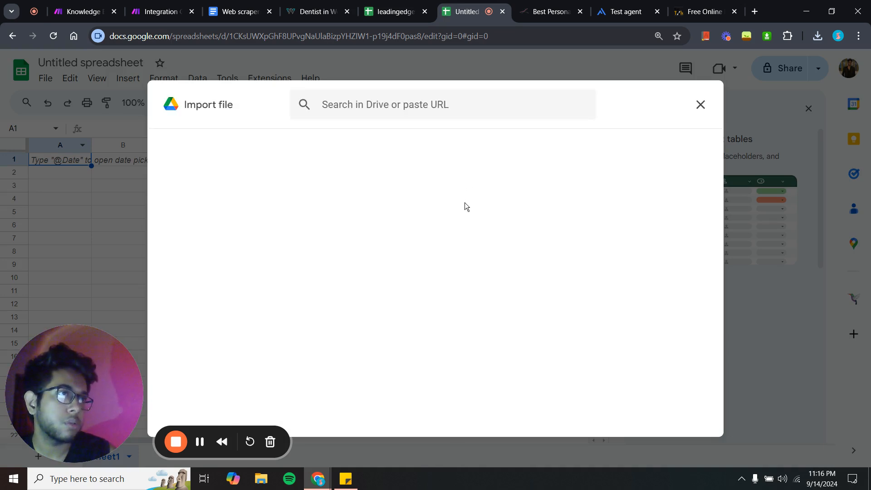
click(370, 146)
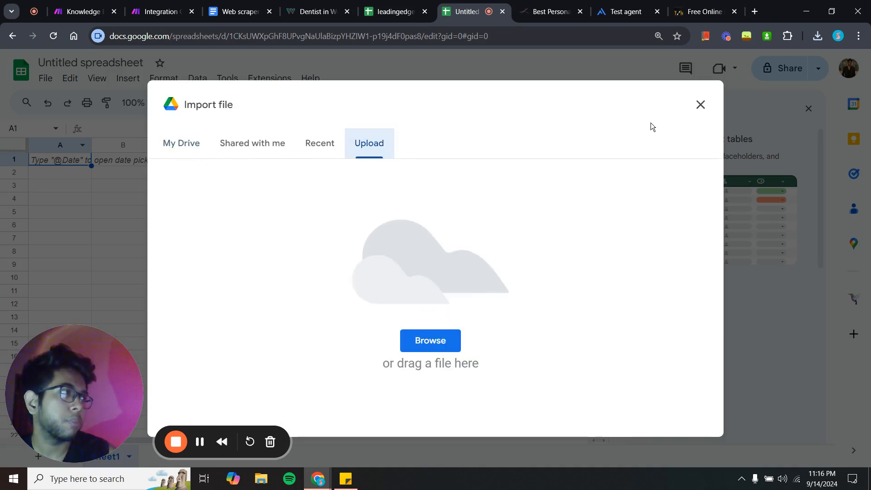
click(817, 36)
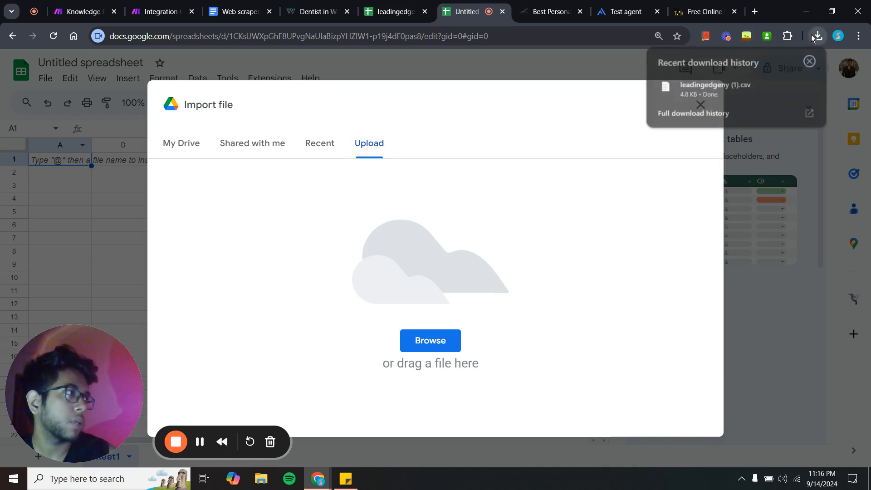
drag(693, 104, 440, 284)
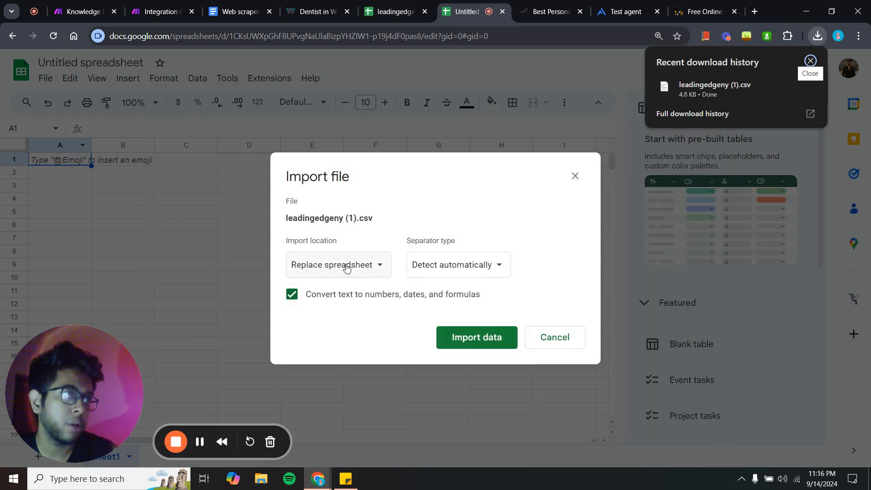
click(487, 338)
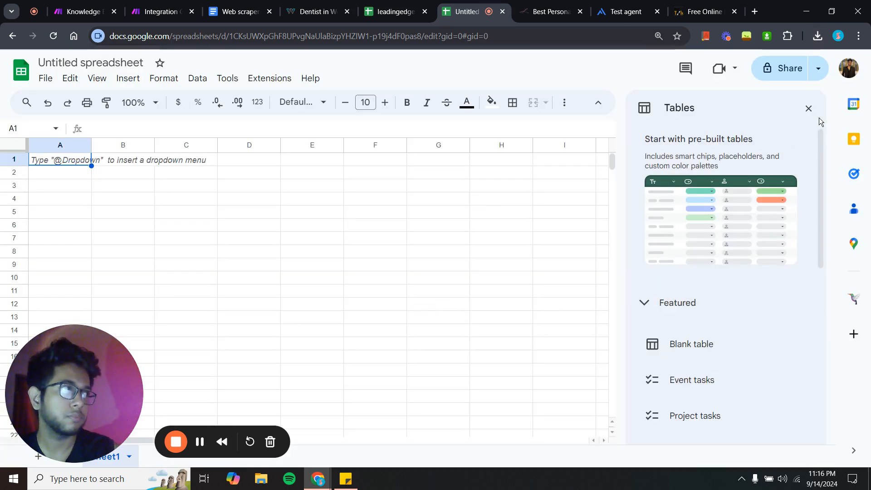
- Close the Tables suggestions and reload the untitled spreadsheet to load the imported links
click(808, 109)
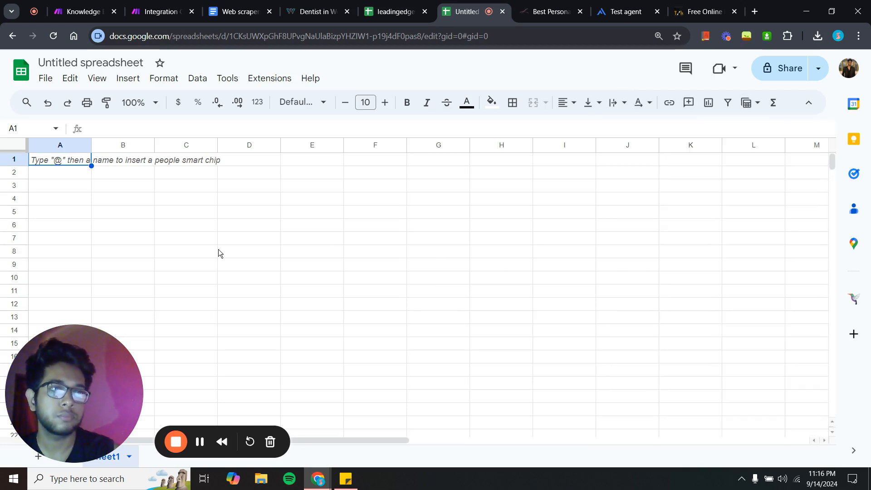
scroll(219, 249, down, 7)
scroll(219, 249, up, 7)
scroll(218, 250, down, 9)
scroll(218, 250, up, 9)
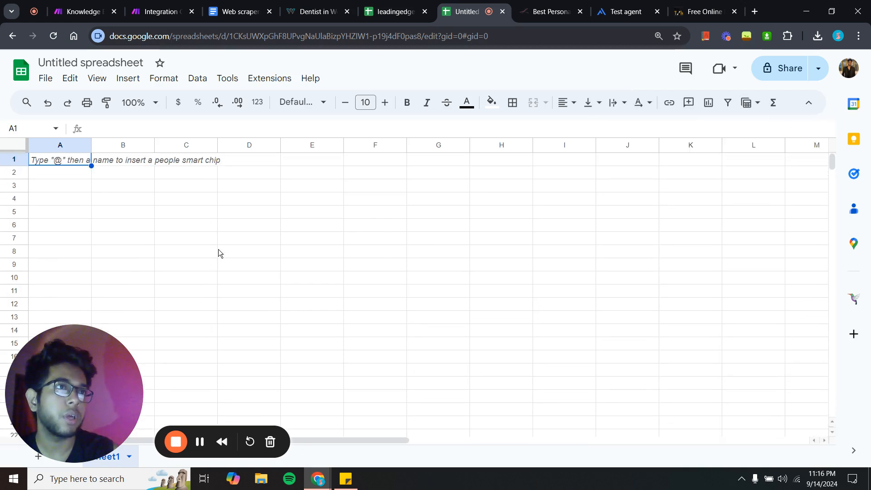
click(45, 79)
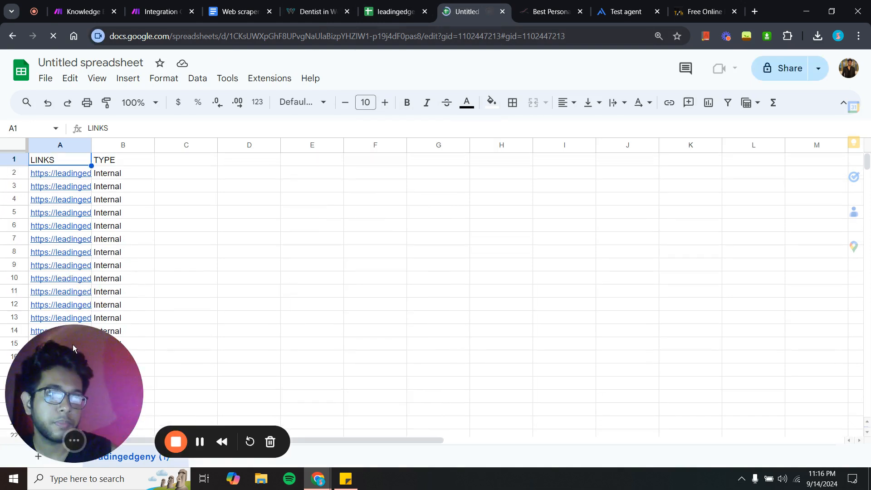
- Widen column A so the full link addresses fit
drag(73, 348, 622, 368)
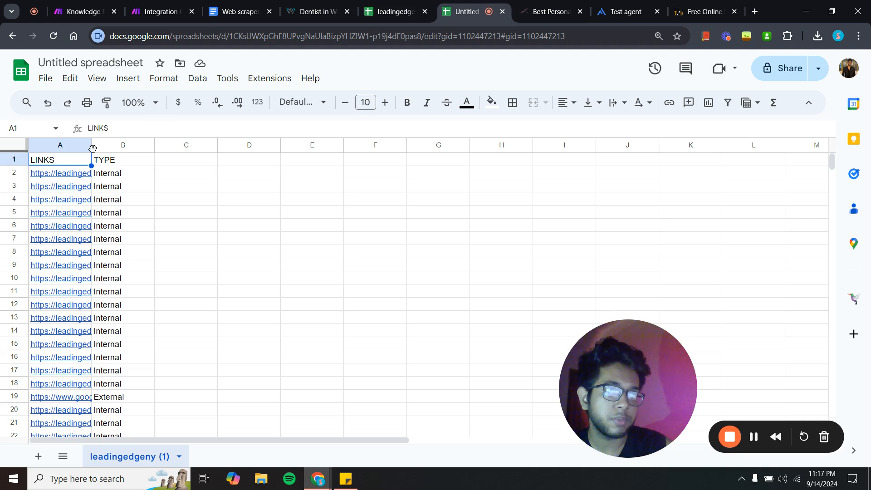
drag(93, 148, 414, 178)
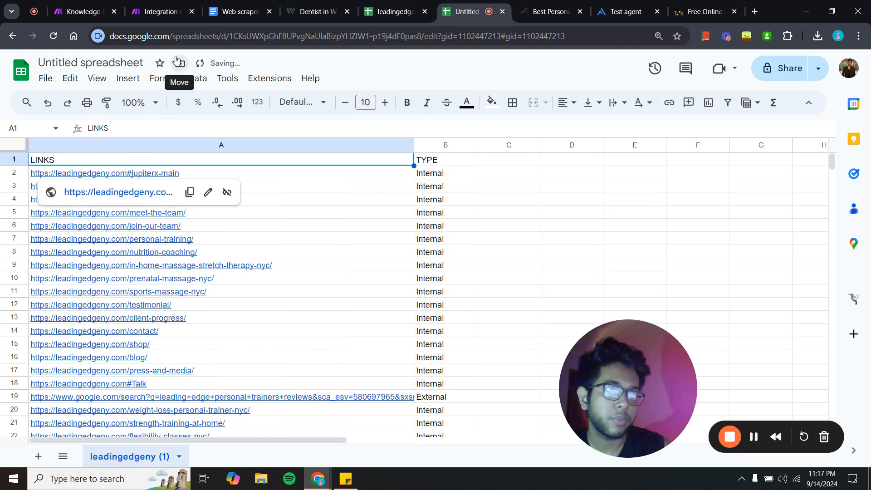
- Examine the imported links and their Internal or External types for entries that are not useful to scrape
scroll(215, 285, down, 20)
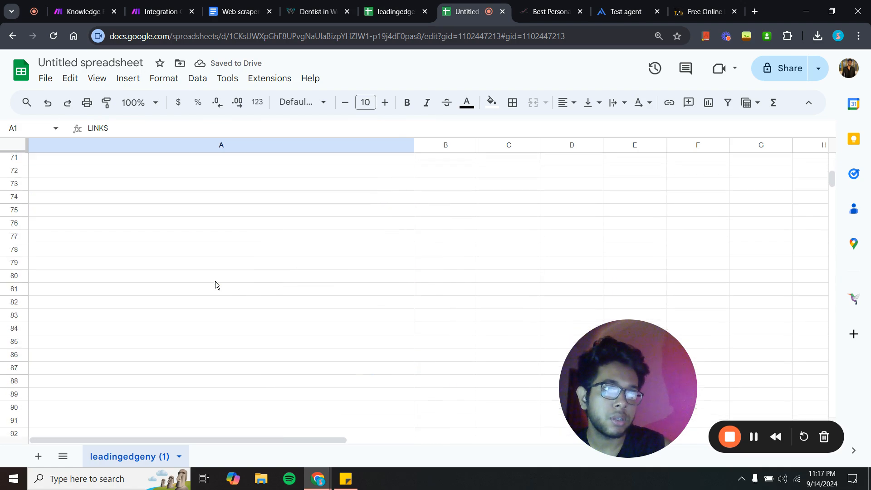
scroll(215, 285, up, 10)
scroll(215, 285, down, 14)
scroll(215, 285, up, 20)
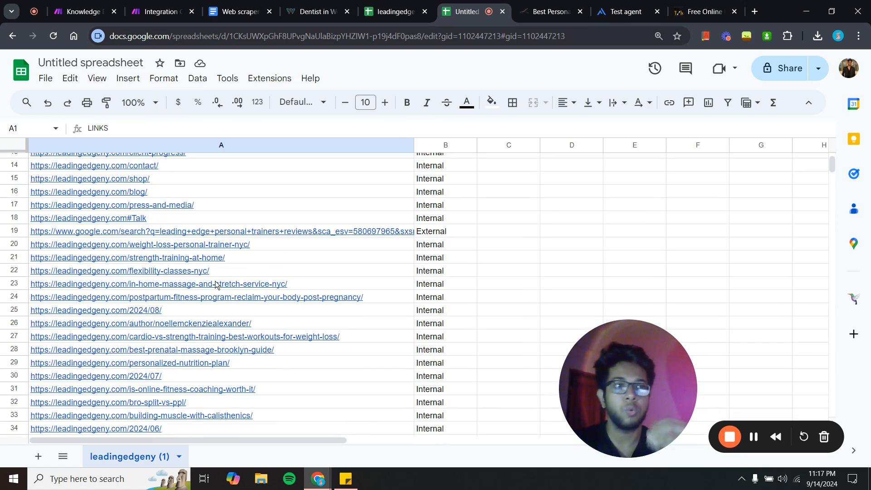
scroll(216, 285, down, 6)
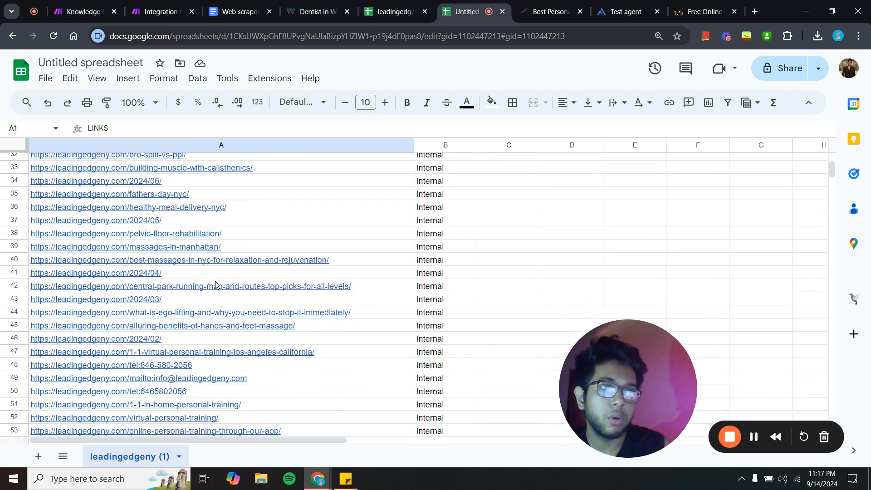
scroll(216, 285, down, 9)
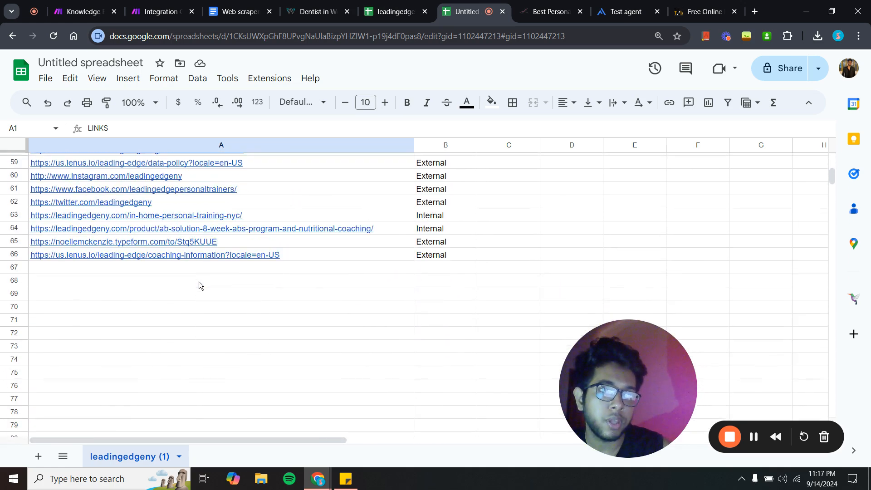
scroll(200, 285, up, 11)
scroll(199, 284, down, 6)
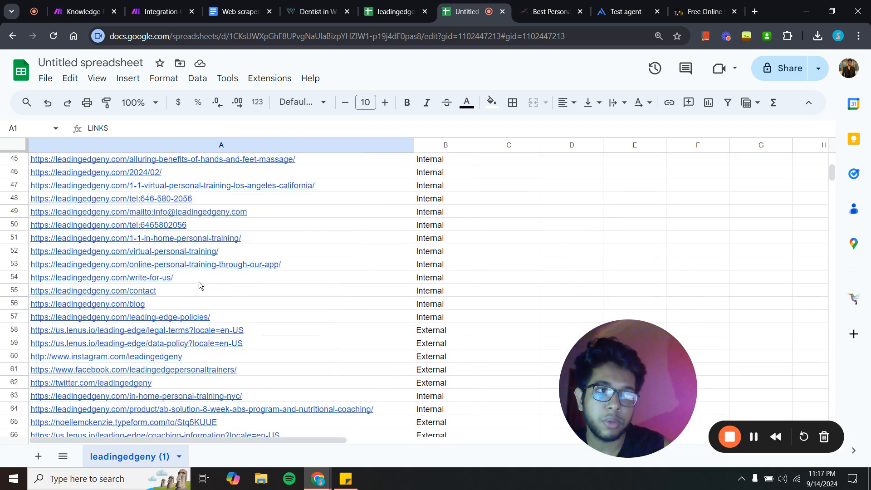
scroll(200, 285, down, 2)
- Clear the Twitter profile link from cell A62
mouse_move(69, 300)
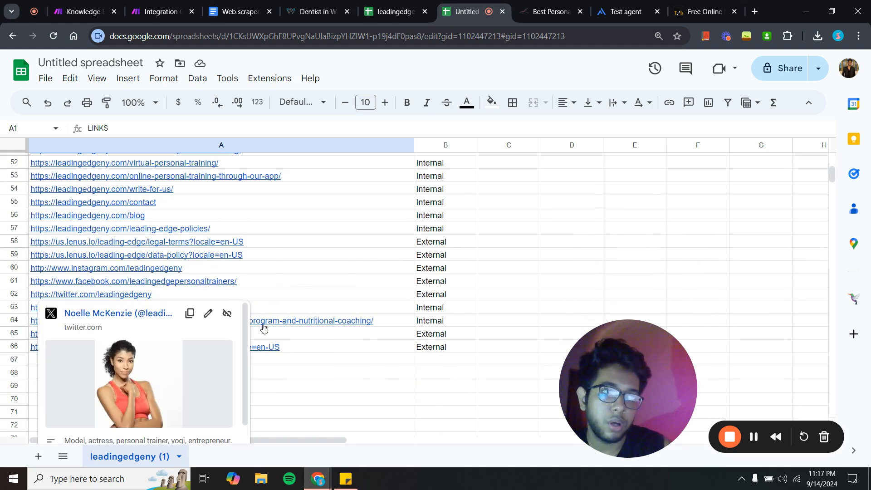
click(316, 398)
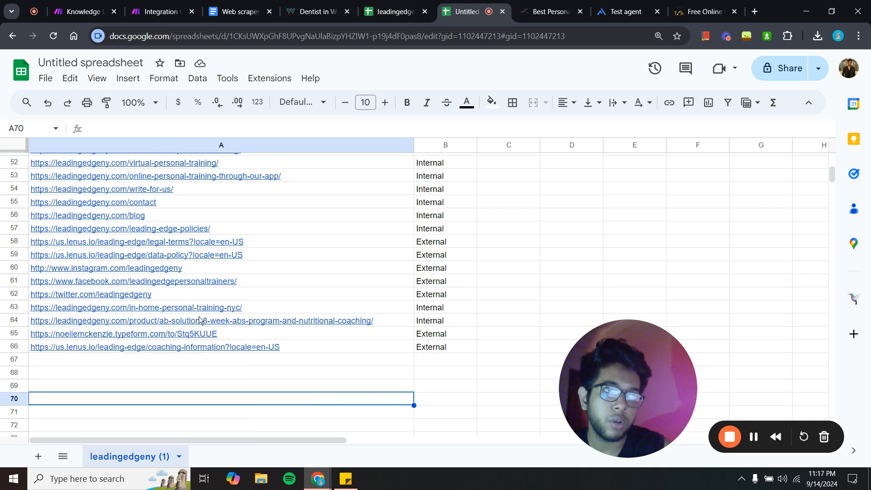
click(273, 298)
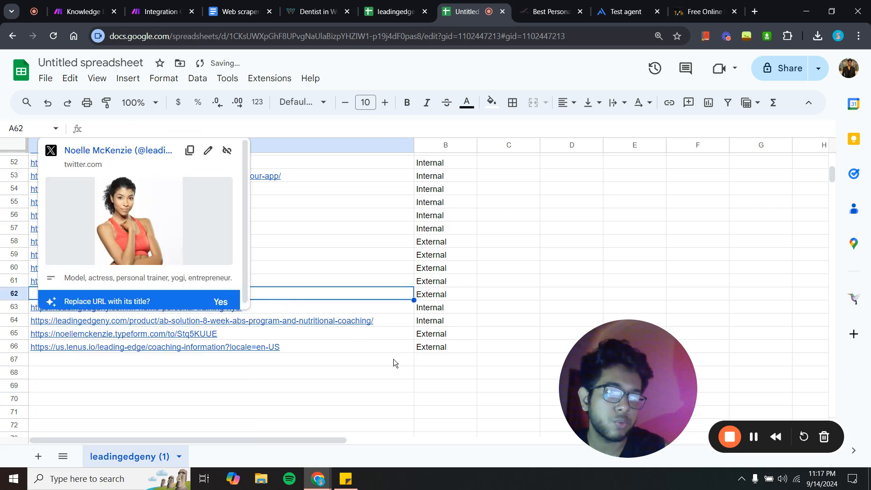
- Clear the Typeform link from cell A65
click(388, 375)
click(250, 336)
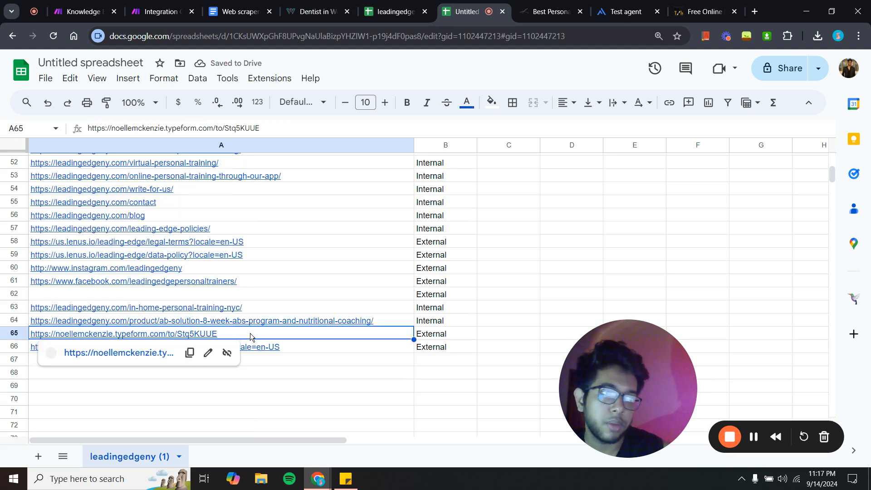
key(Delete)
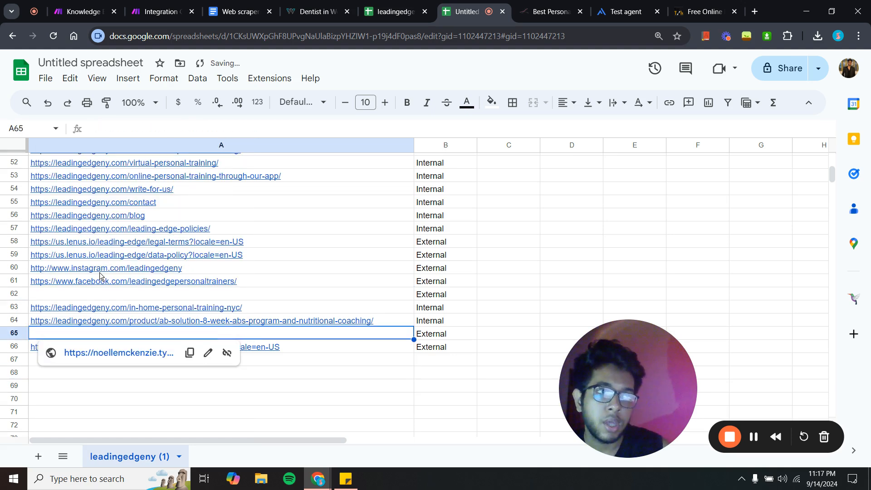
- Clear the Instagram link from cell A60 and the Facebook link from cell A61
mouse_move(137, 278)
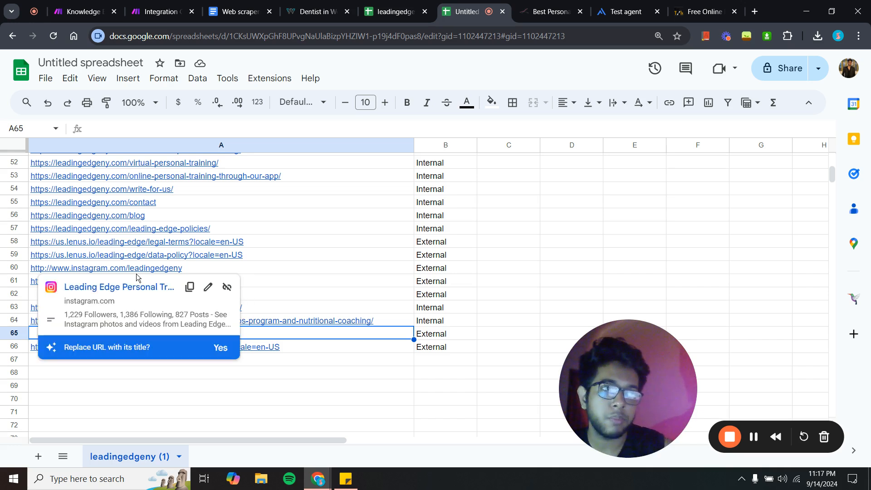
click(282, 269)
key(Delete)
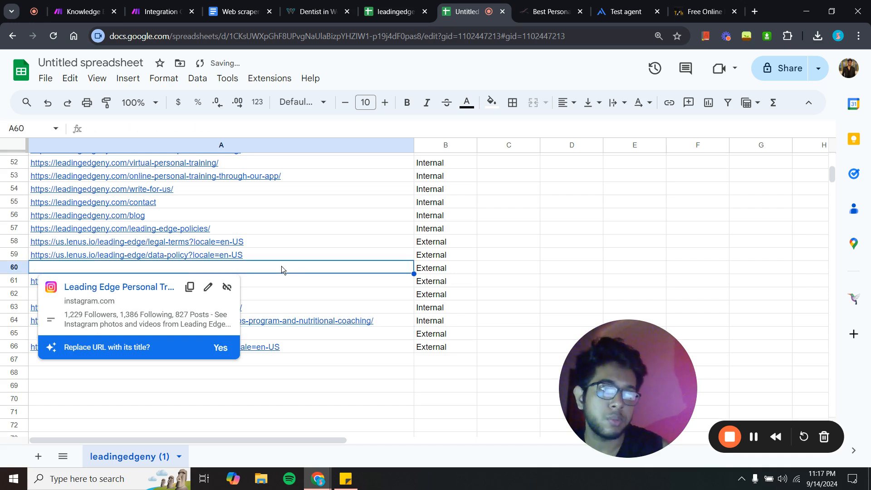
click(290, 282)
key(Delete)
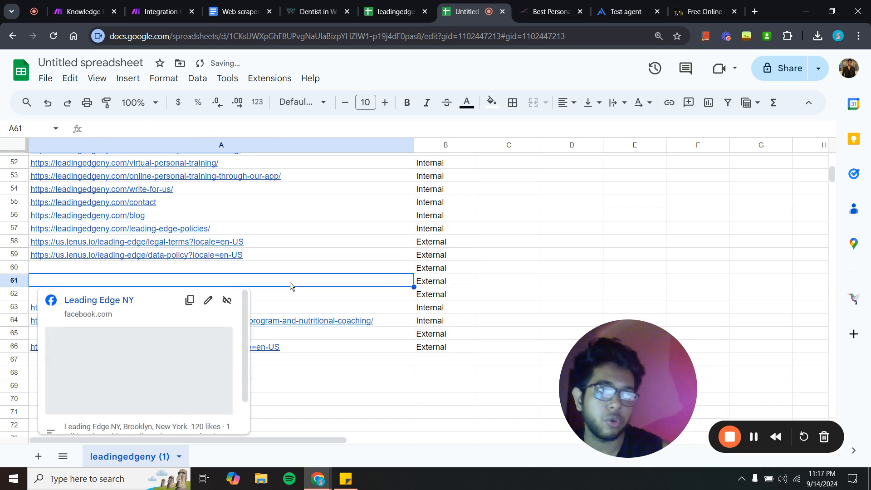
click(468, 228)
- Look through the link list and clear the external legal-terms and data-policy links from cells A58 and A59
scroll(467, 229, up, 12)
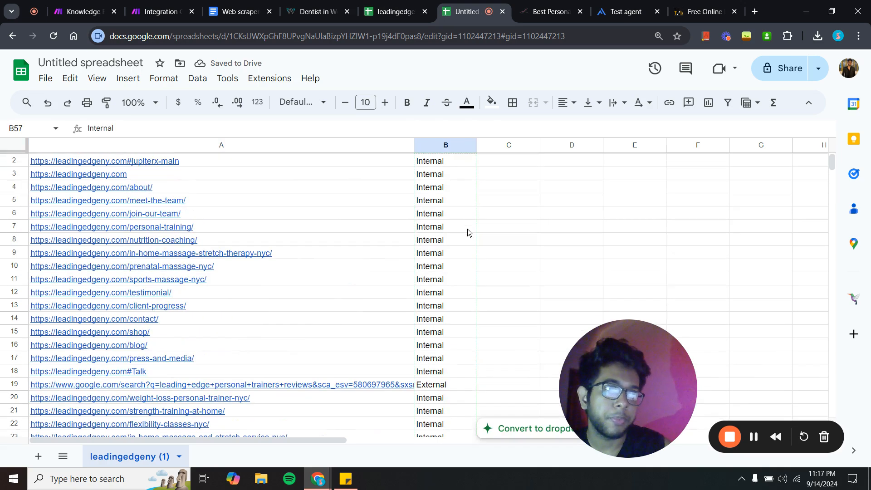
scroll(467, 229, down, 20)
scroll(467, 228, up, 20)
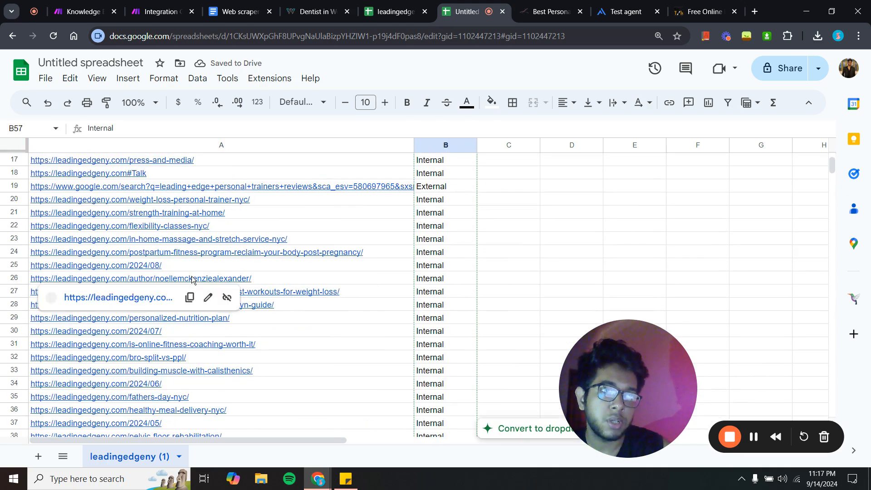
scroll(192, 276, down, 6)
mouse_move(167, 381)
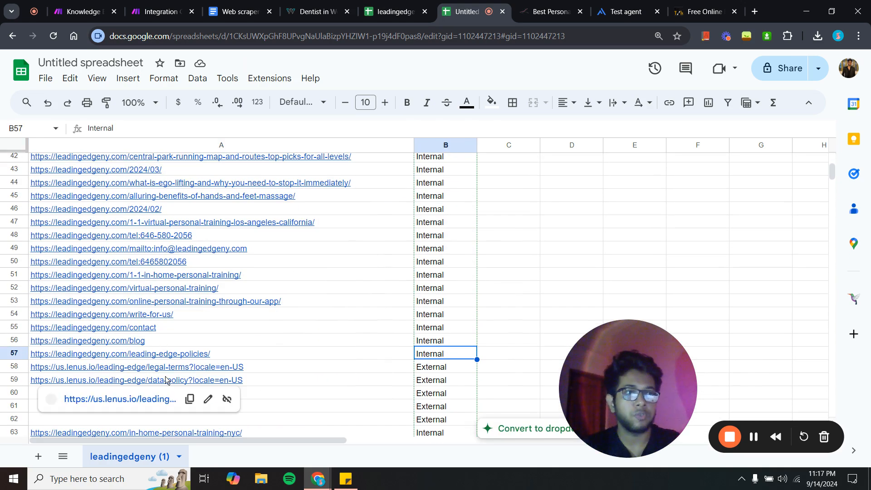
click(295, 371)
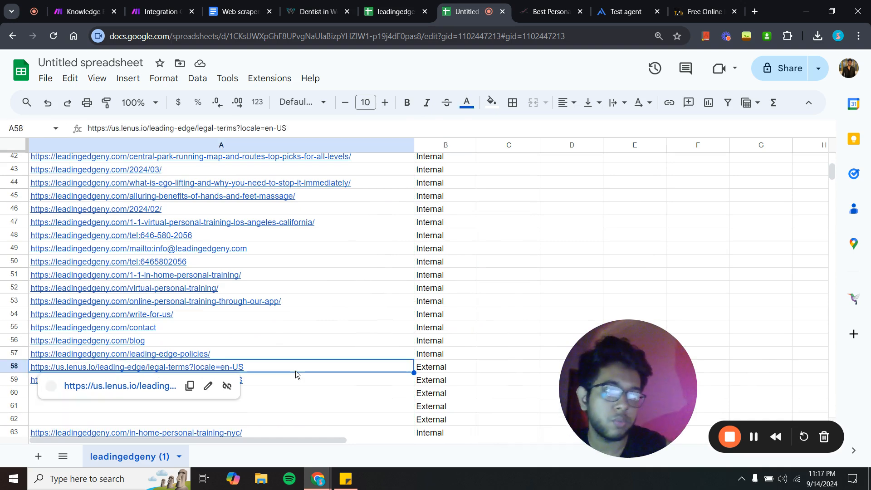
key(Delete)
click(309, 380)
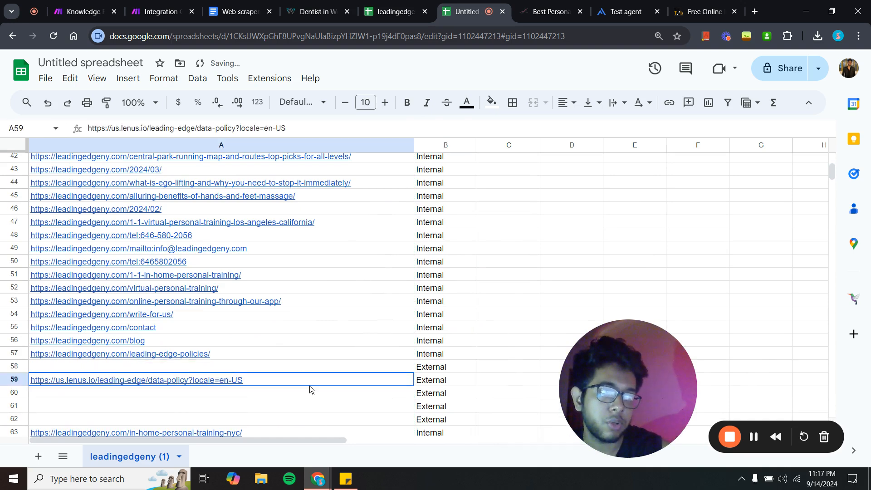
key(Delete)
click(479, 333)
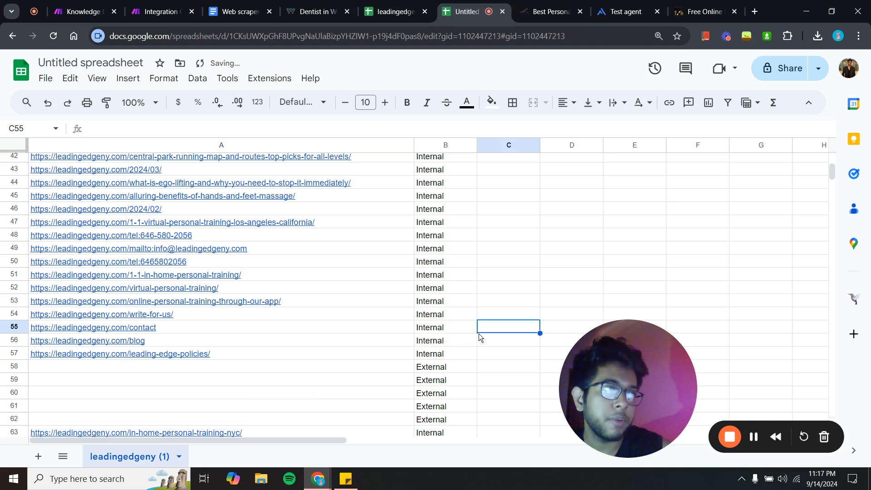
scroll(476, 327, up, 12)
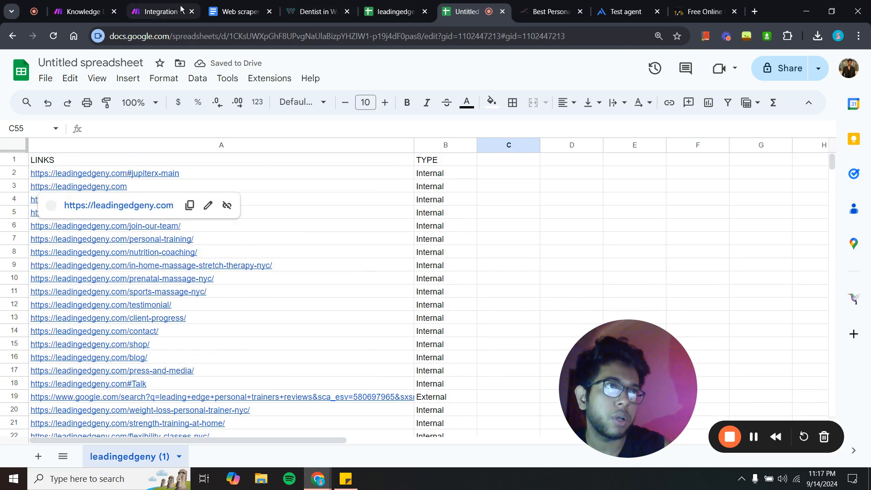
- Switch to the leadingedgeny1 spreadsheet and check its short list of links
click(181, 10)
drag(511, 274, 468, 220)
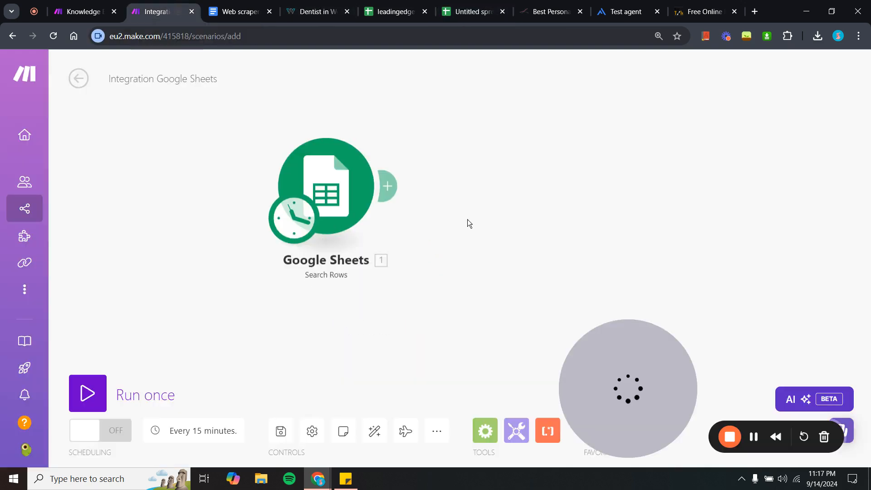
click(354, 9)
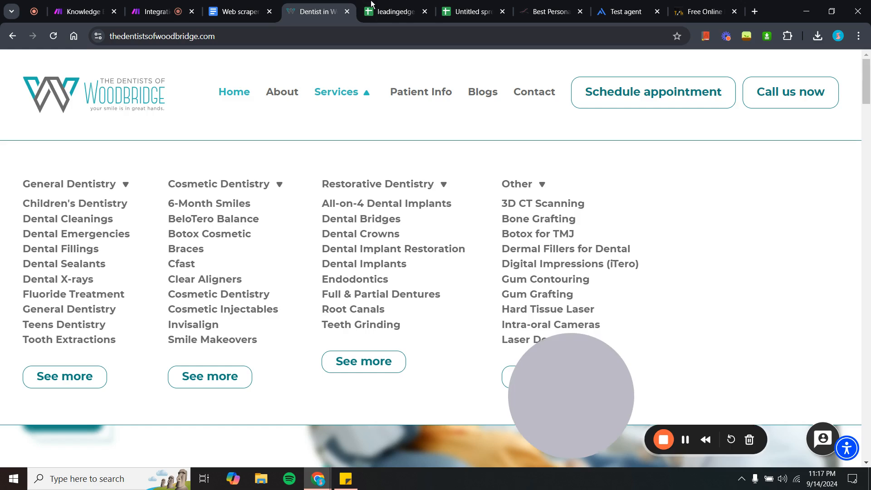
click(391, 11)
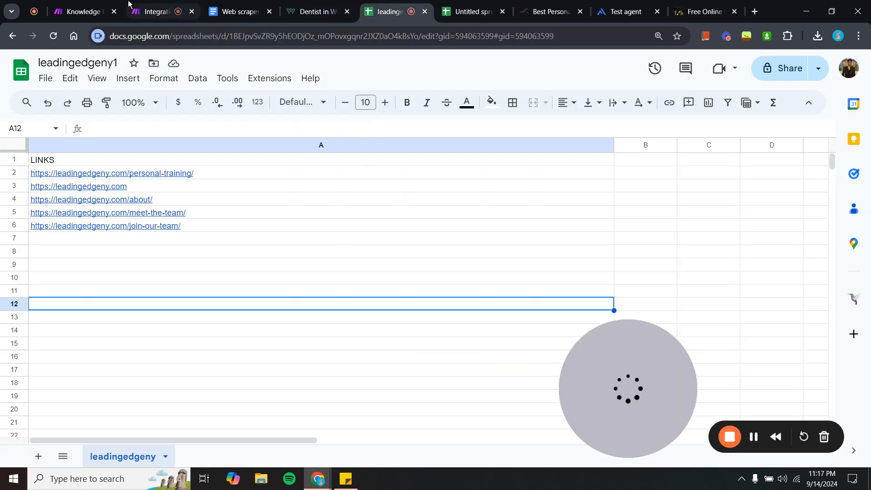
mouse_move(144, 202)
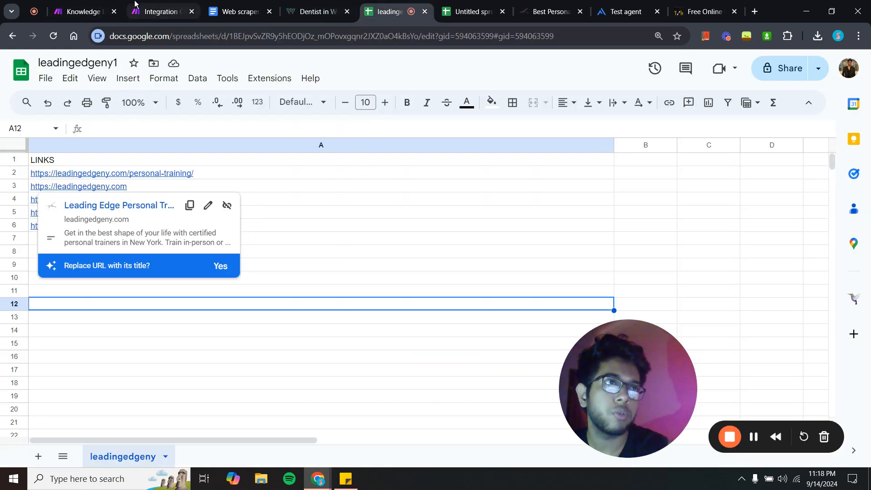
- Return to the Make scenario and choose leadingedgeny1 as the spreadsheet in the Google Sheets Search Rows module
click(135, 3)
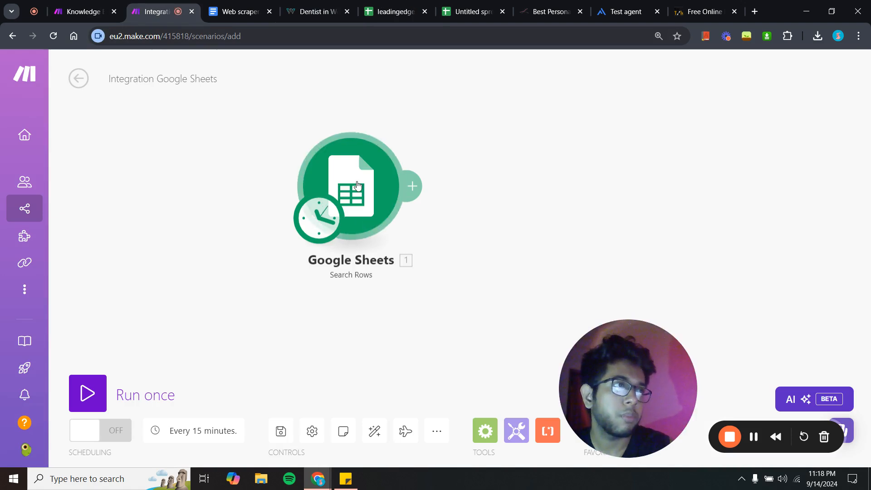
click(366, 199)
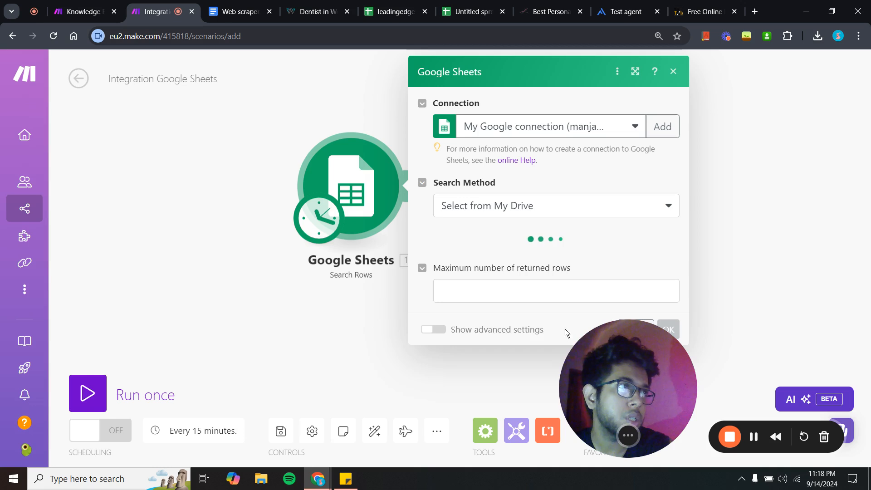
drag(608, 391, 68, 386)
click(494, 254)
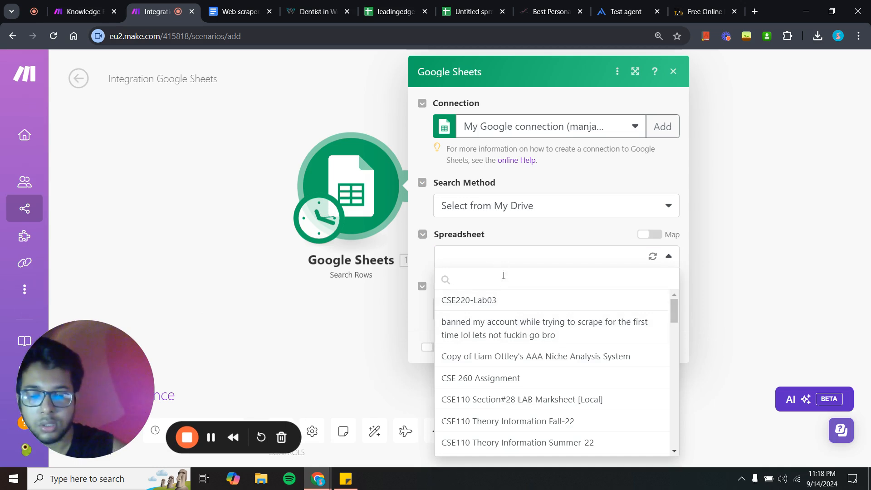
text(n)
key(BackSpace)
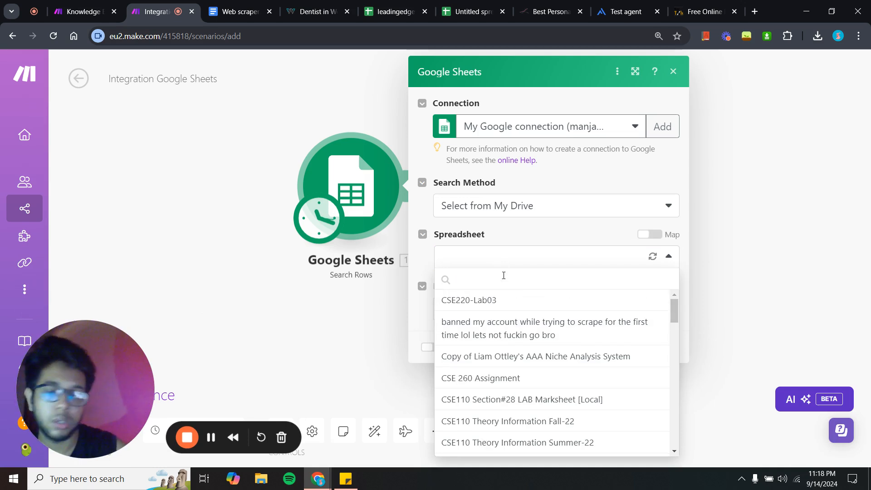
text(lead)
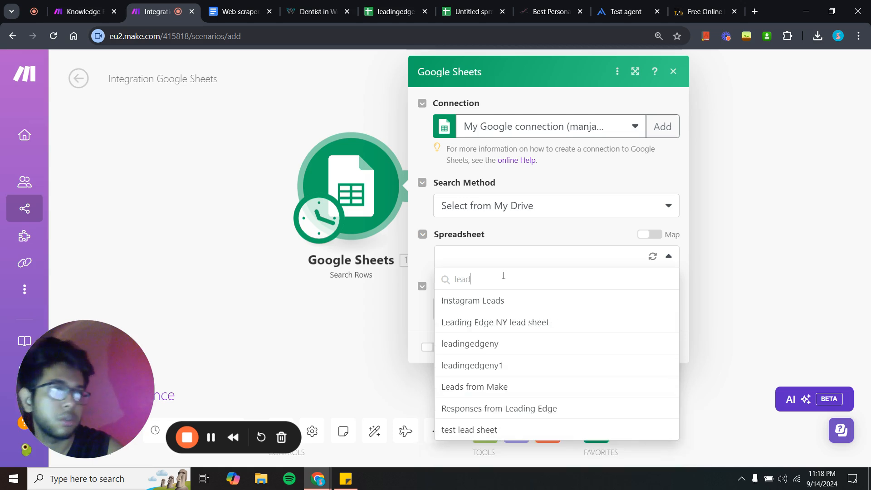
click(519, 365)
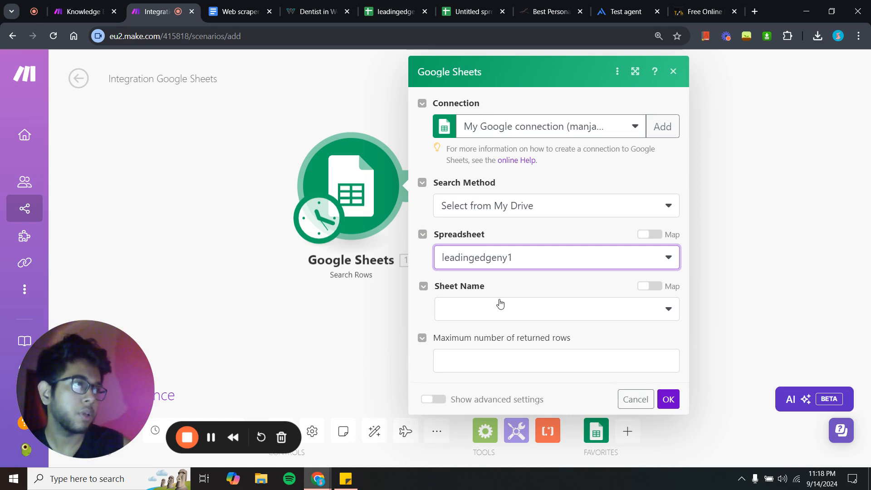
- Set the module's sheet name to leadingedgeny, review the remaining options and save the settings
click(517, 310)
click(512, 308)
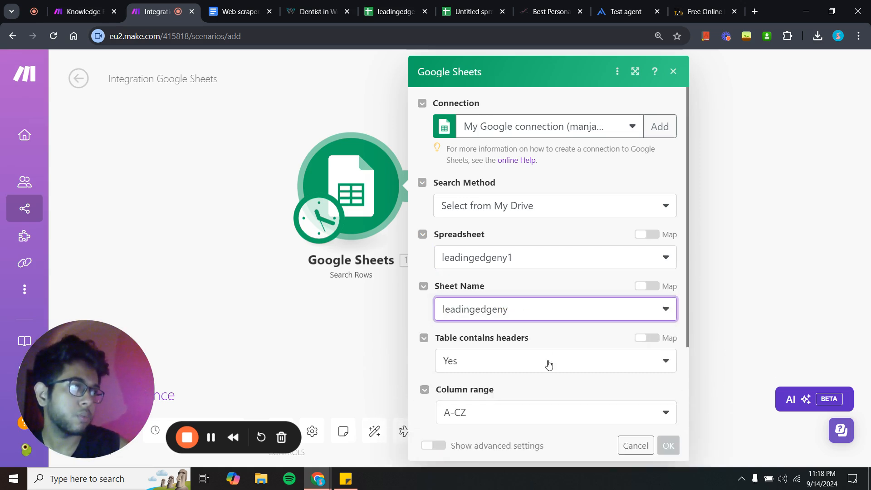
scroll(549, 364, down, 2)
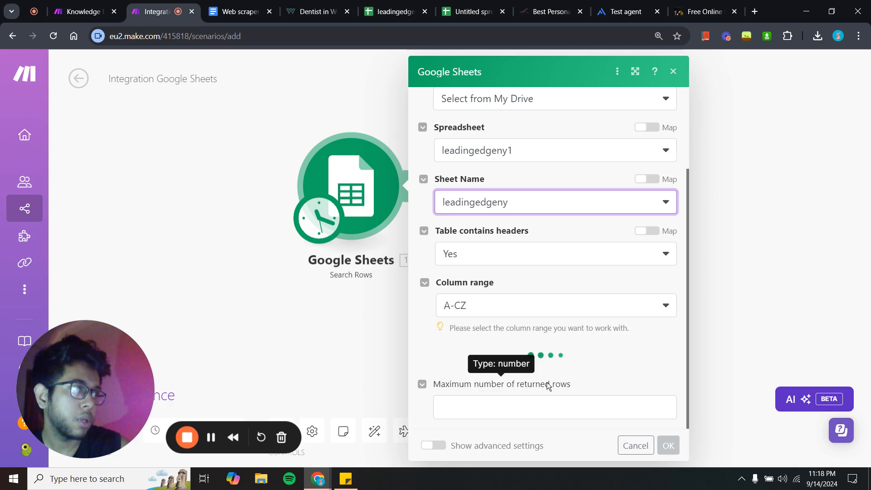
scroll(522, 300, down, 5)
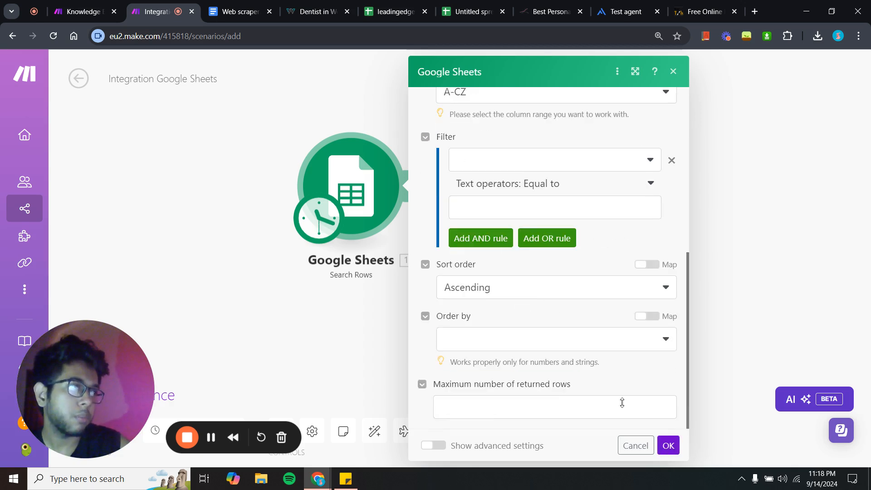
scroll(529, 316, up, 3)
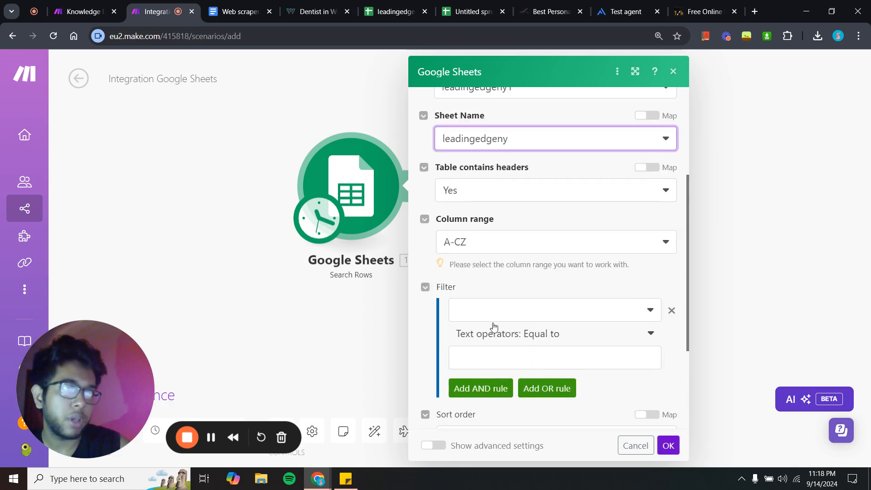
scroll(494, 327, down, 3)
click(669, 446)
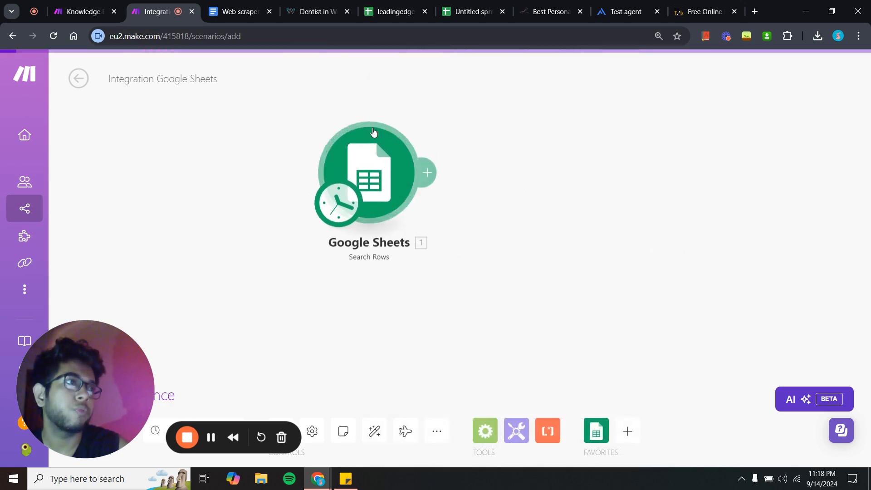
- Run only the Google Sheets Search Rows module and review its output bundles
right_click(387, 155)
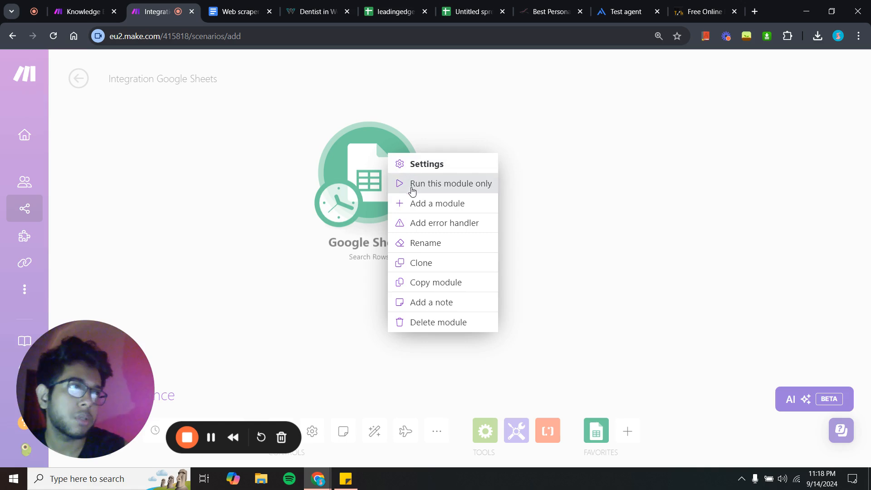
click(436, 183)
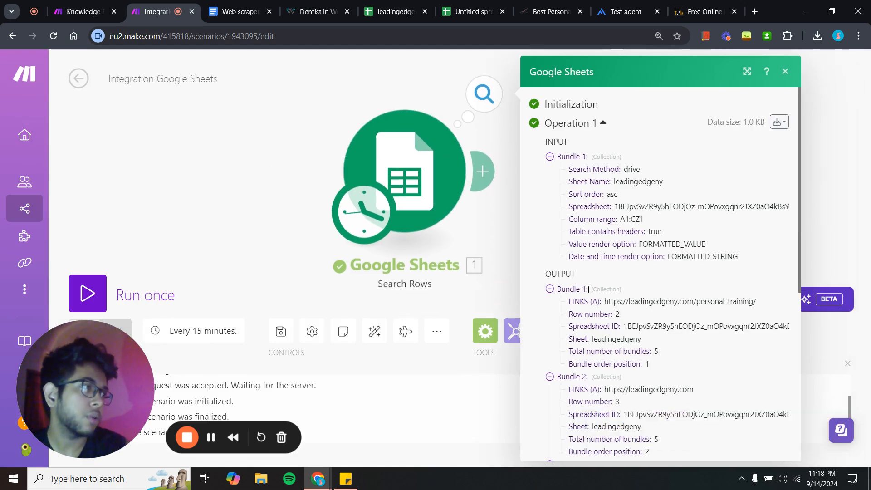
scroll(633, 375, down, 4)
scroll(633, 376, down, 1)
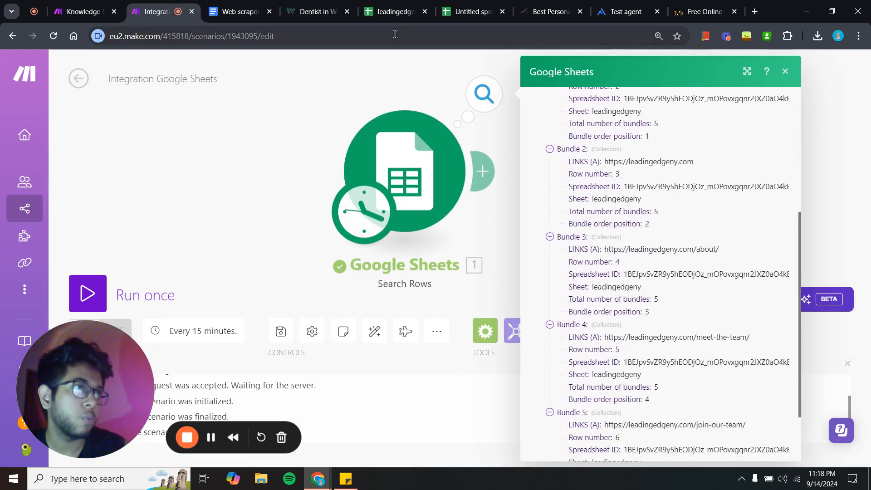
- Place the leadingedgeny1 spreadsheet's browser tab beside the Web scraper document's tab, and return to the Make scenario
click(393, 12)
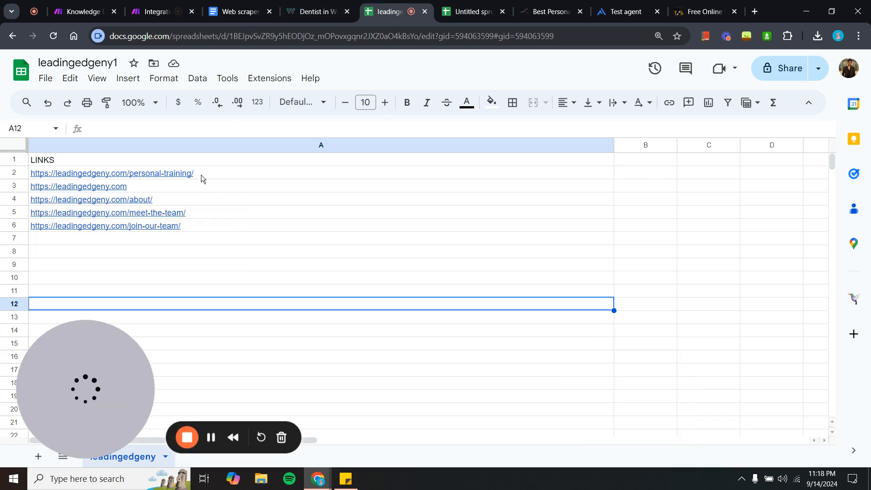
drag(390, 2, 342, 2)
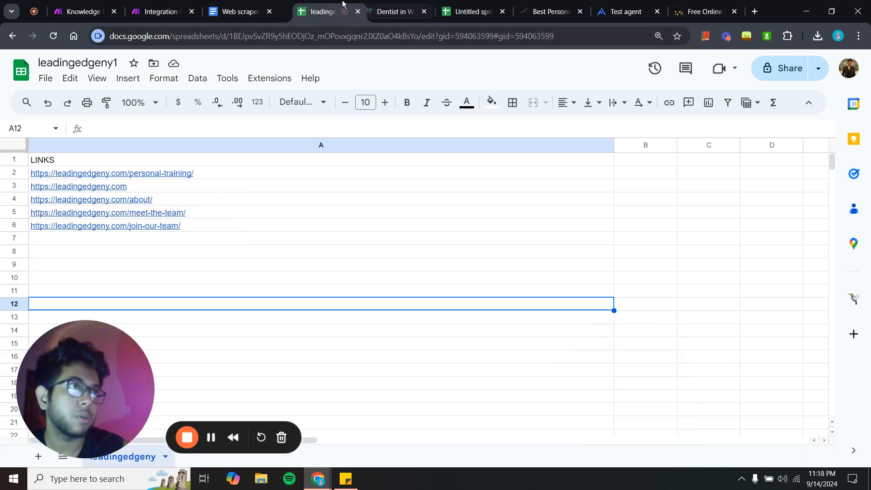
click(234, 1)
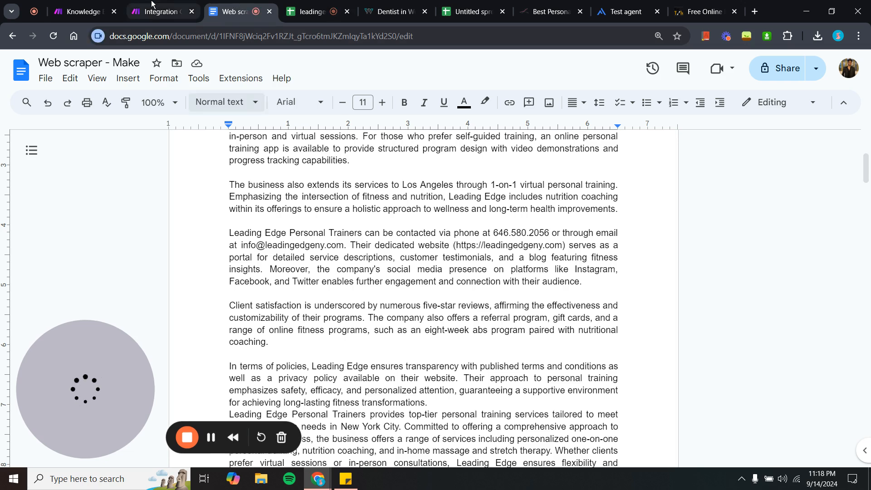
click(157, 11)
- Examine the link and row number in each output bundle of the Search Rows module
scroll(621, 298, down, 1)
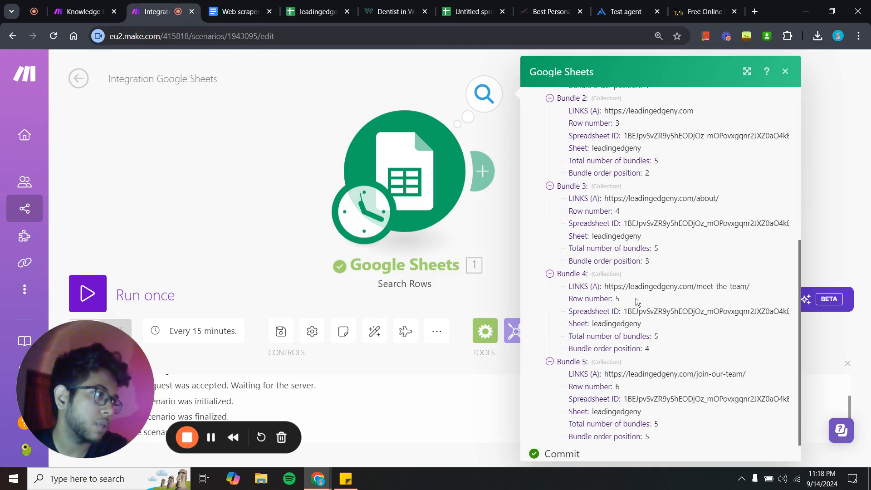
scroll(772, 370, down, 1)
scroll(771, 370, up, 3)
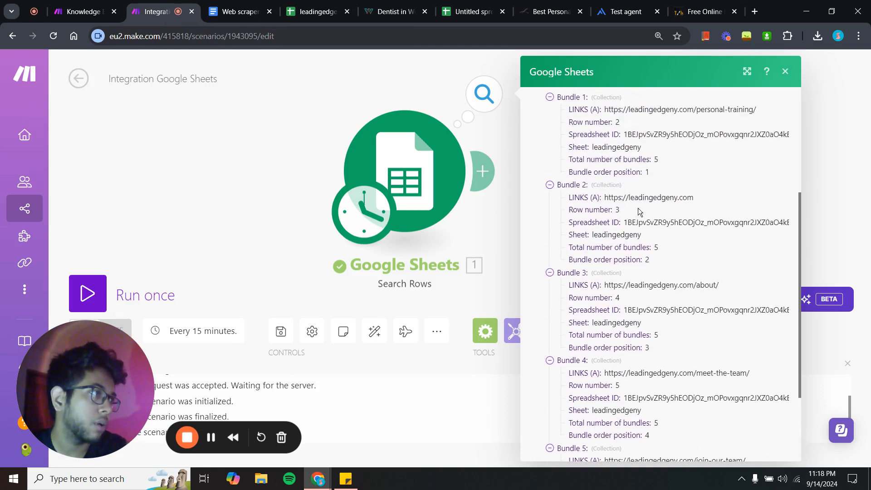
- Close the output bundles and add an Iterator module after the Google Sheets Search Rows module
click(267, 181)
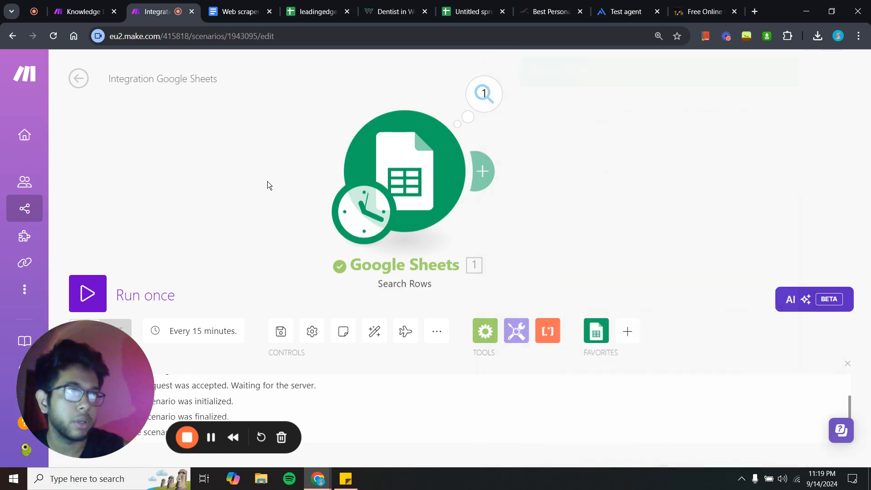
scroll(267, 181, down, 1)
drag(267, 181, 251, 171)
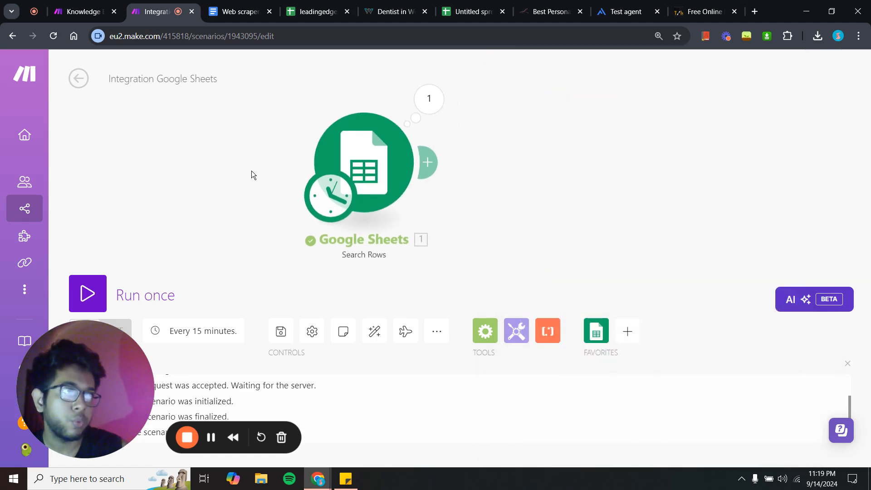
click(427, 162)
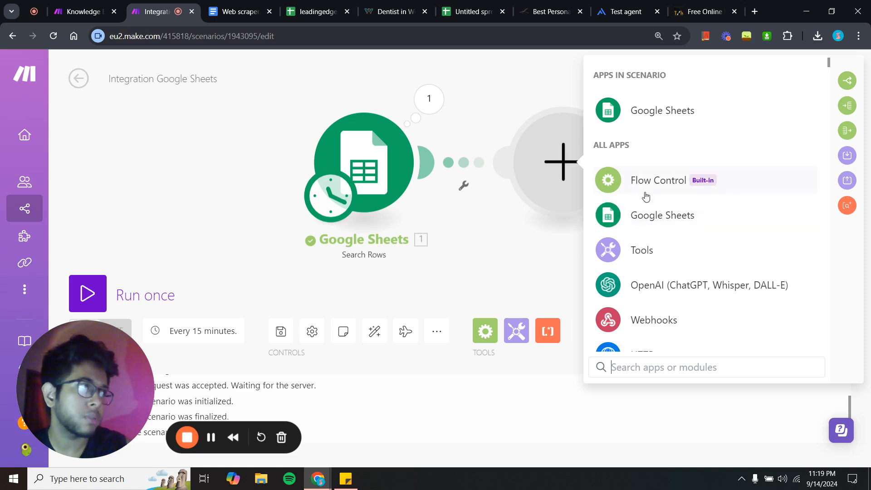
scroll(667, 215, down, 3)
scroll(669, 213, down, 3)
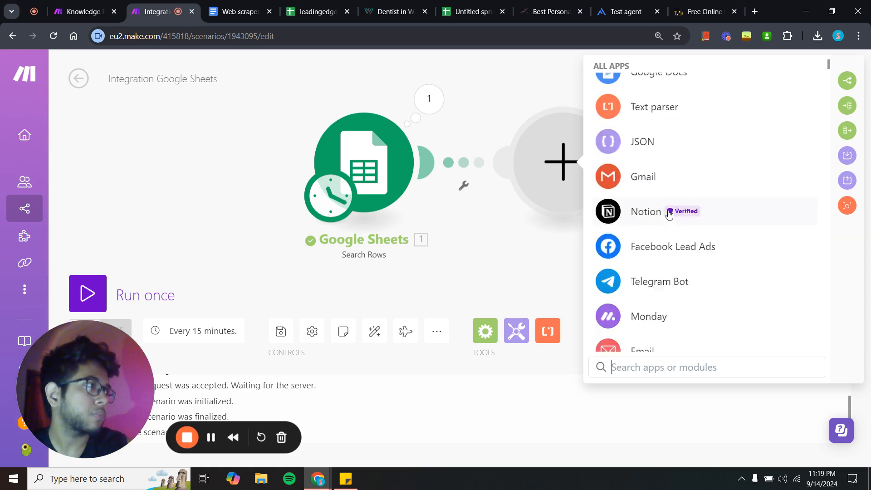
scroll(669, 213, up, 9)
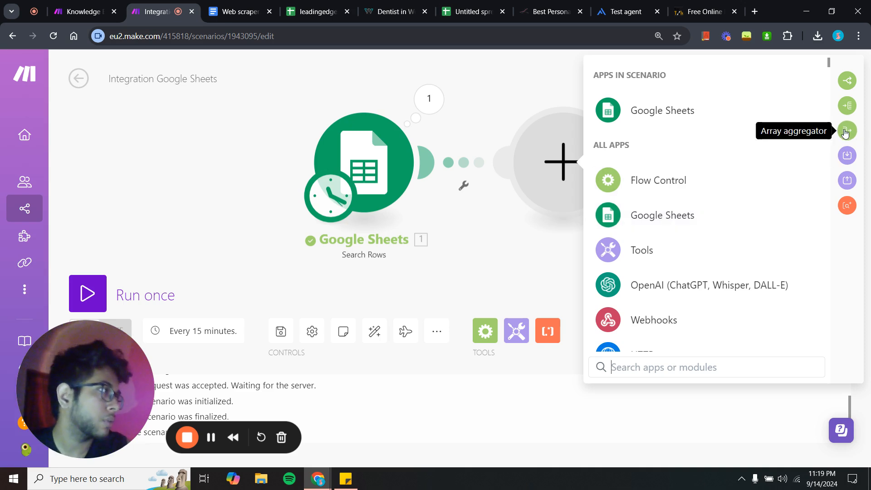
click(844, 104)
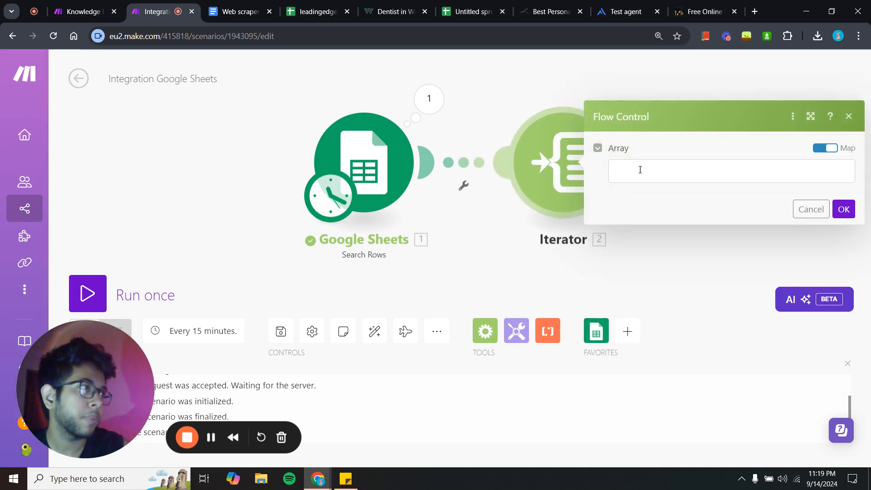
- Turn off mapping for the Iterator's array, add one item holding LINKS (A) from Search Rows, and save the settings
click(828, 148)
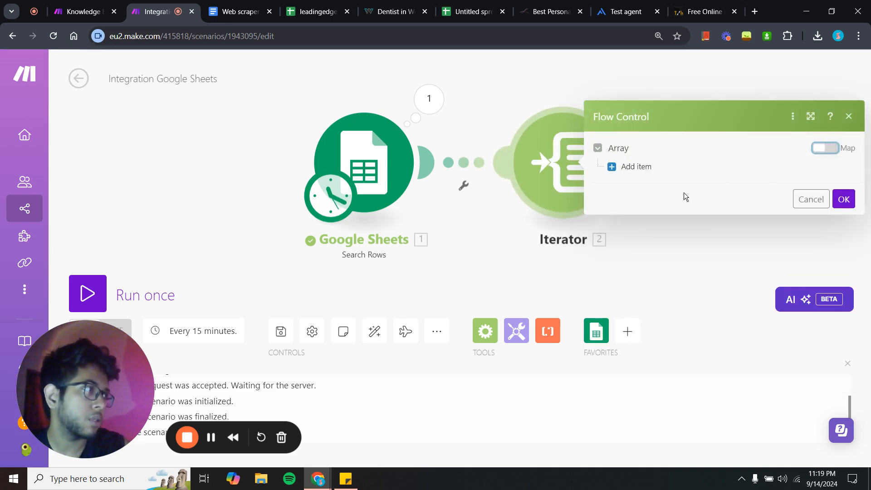
click(611, 166)
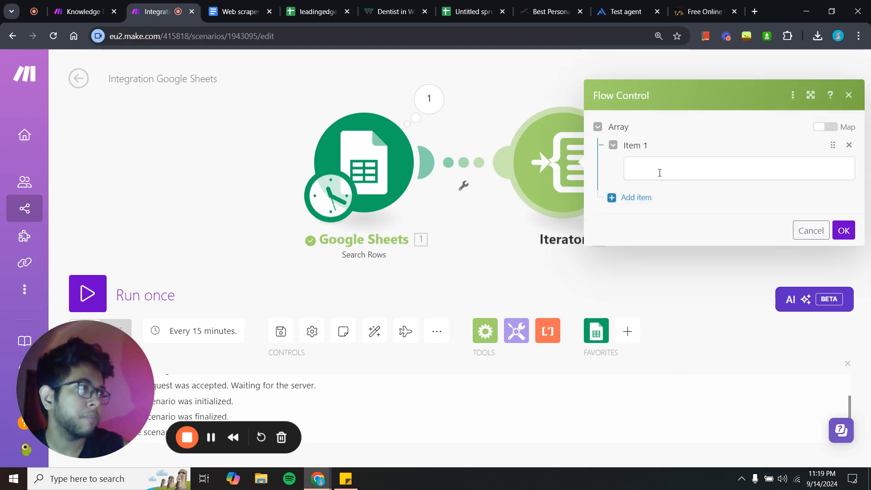
click(653, 173)
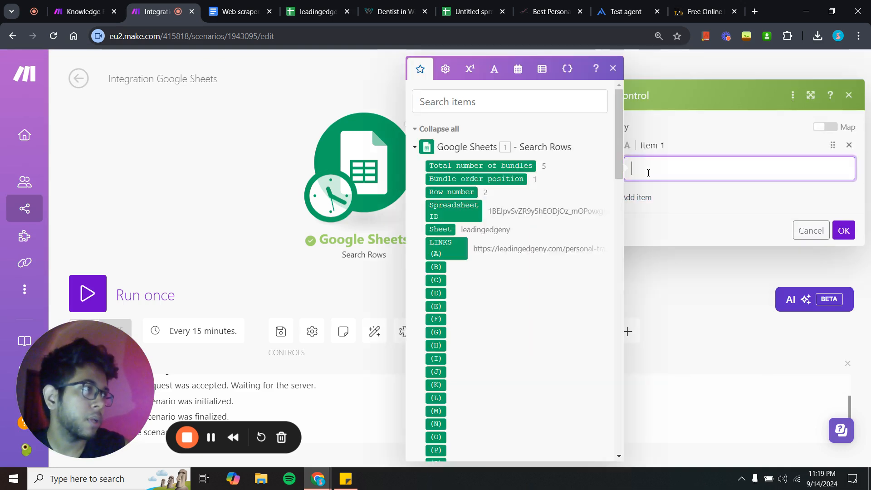
click(448, 247)
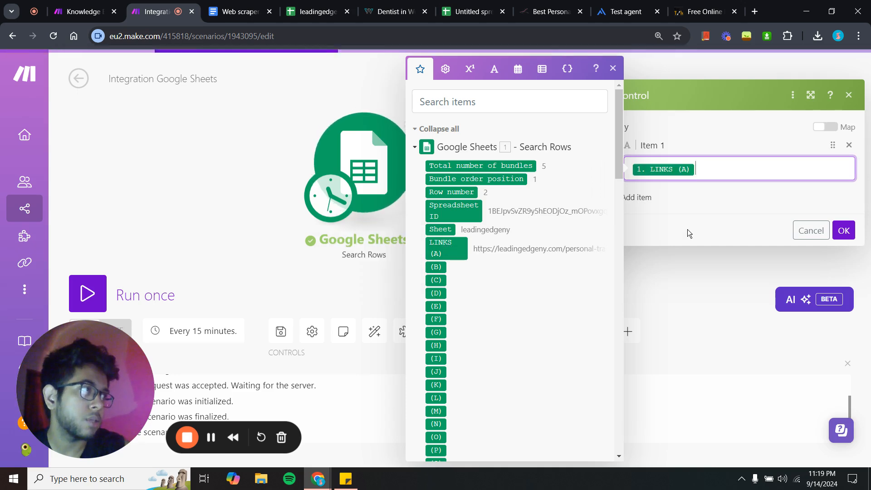
click(393, 77)
click(292, 7)
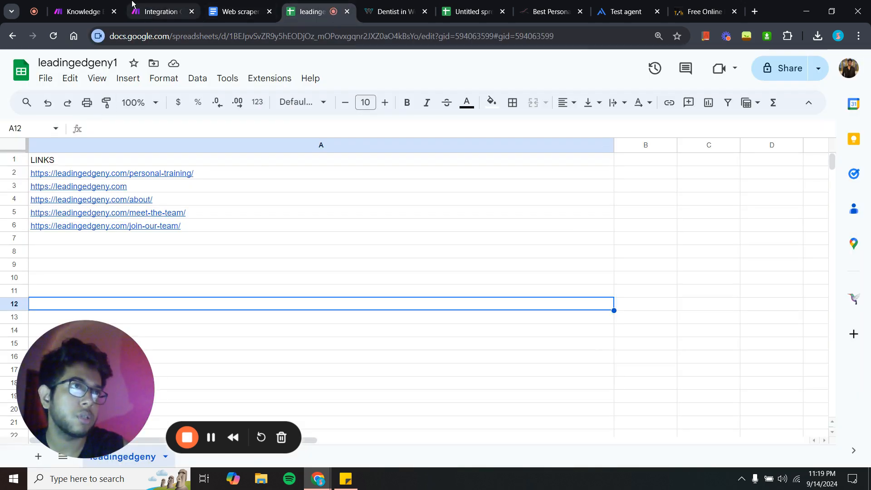
click(156, 13)
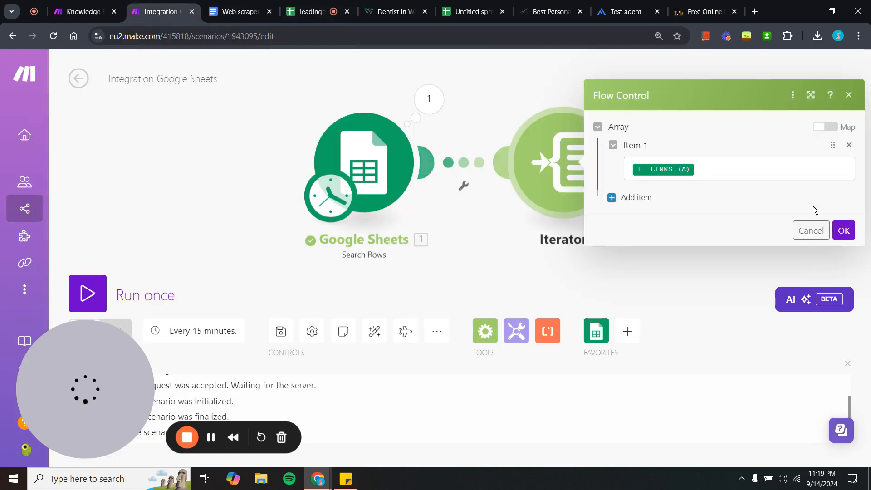
click(843, 230)
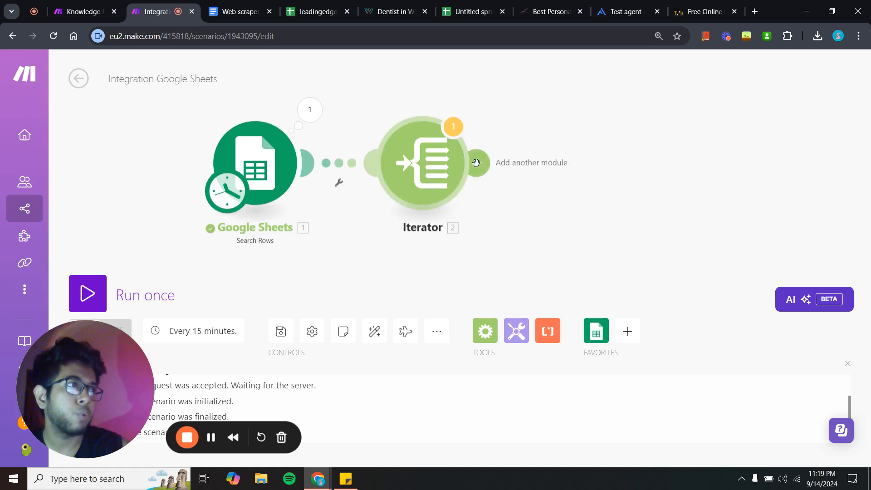
- Add an HTTP Make a request module after the Iterator
click(486, 169)
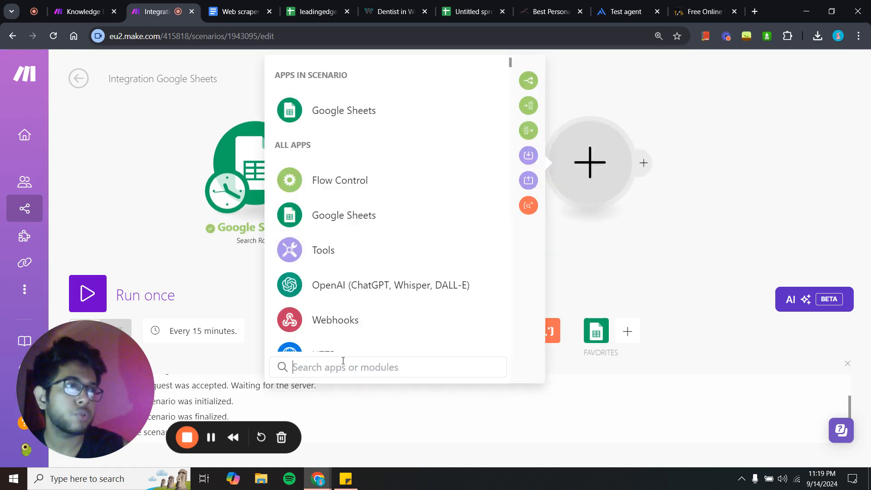
scroll(337, 313, down, 3)
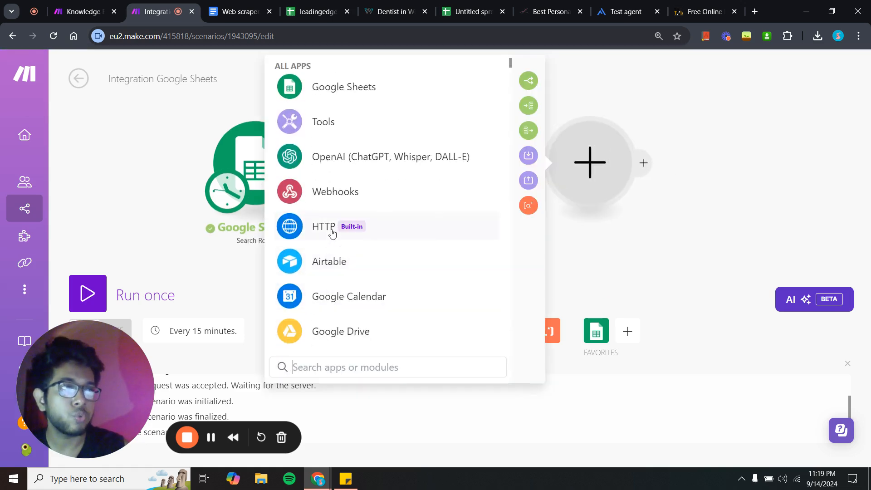
click(332, 231)
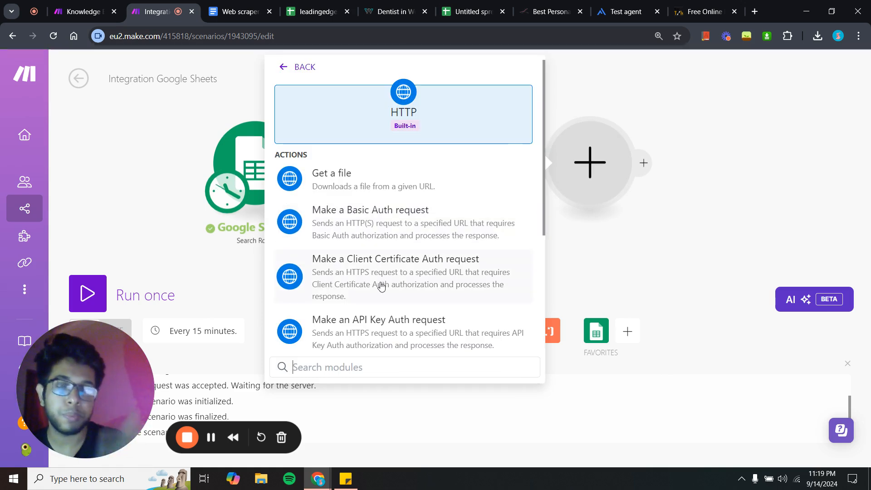
scroll(381, 286, down, 4)
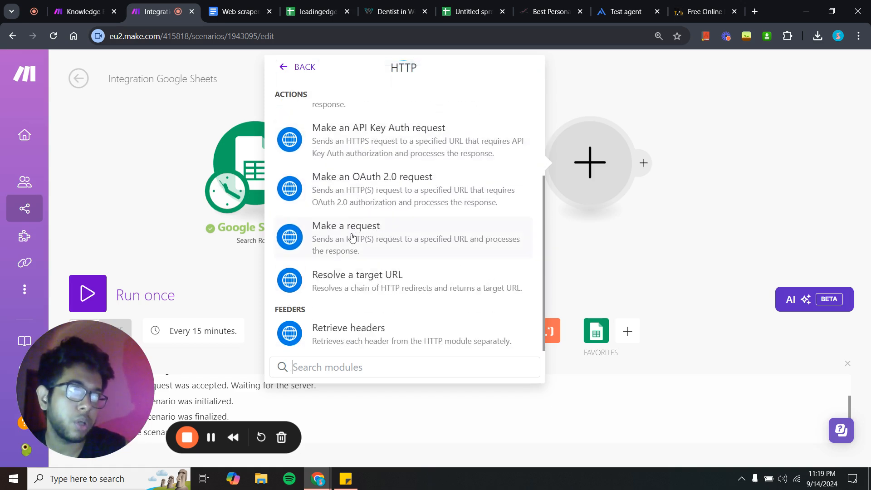
click(416, 243)
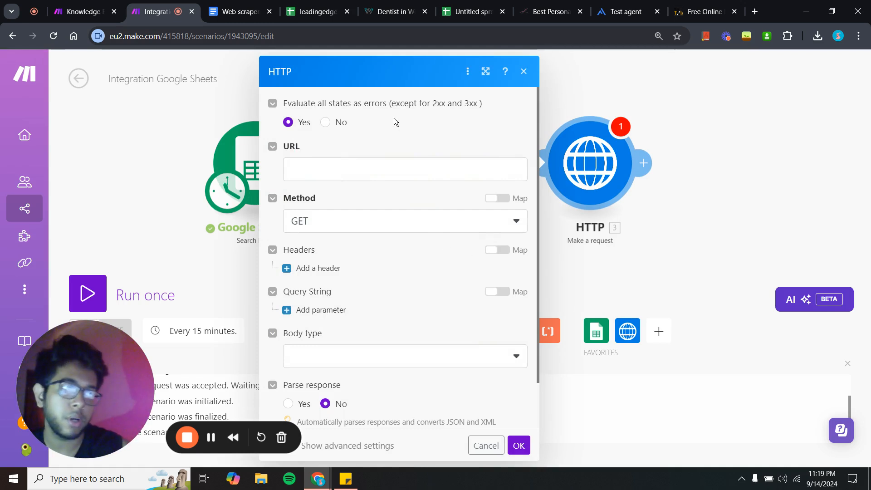
- Map the HTTP request's URL to LINKS (A) from the Search Rows module
click(387, 175)
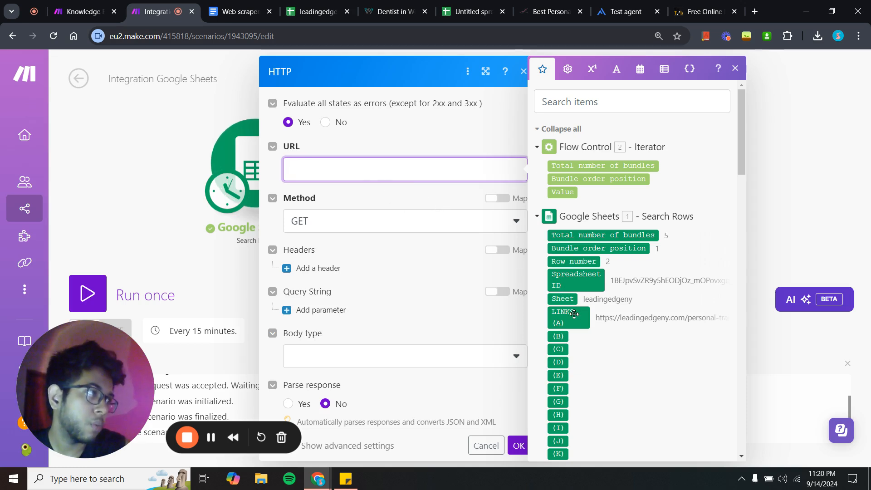
drag(573, 320, 445, 302)
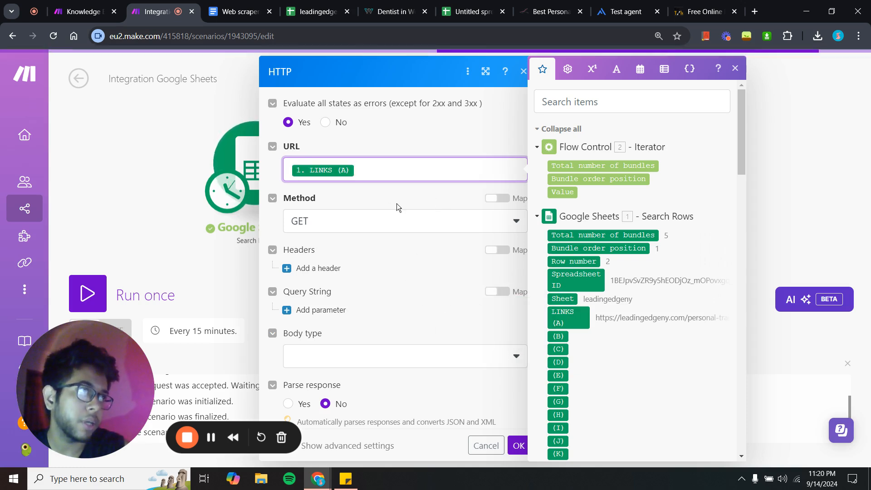
click(388, 195)
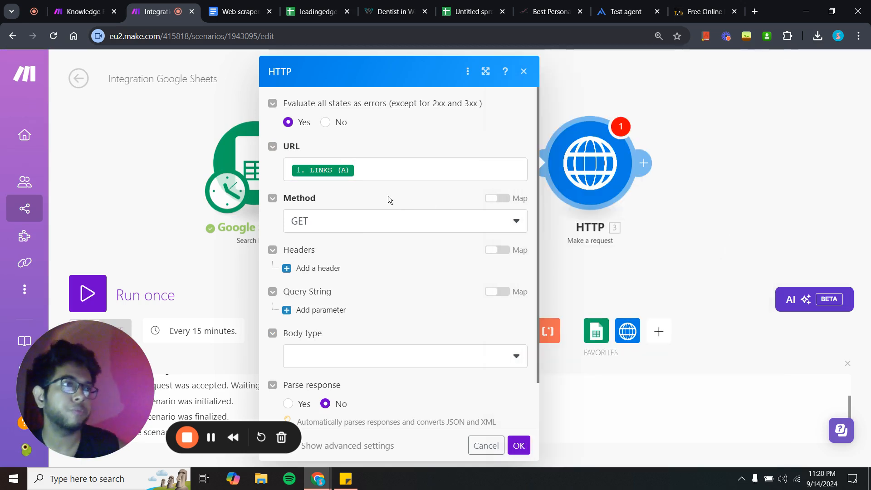
- Set the HTTP request's body type to Raw and content type to Text (text/plain), and save the settings
scroll(388, 195, down, 2)
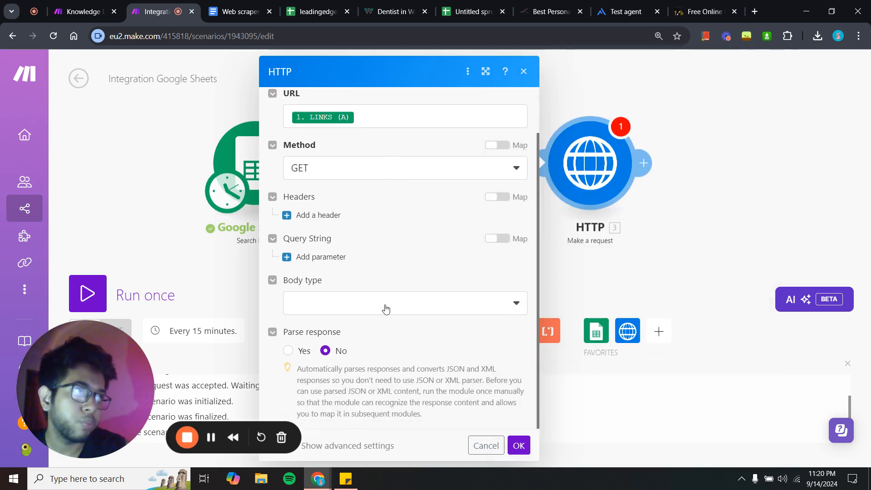
click(388, 304)
click(380, 328)
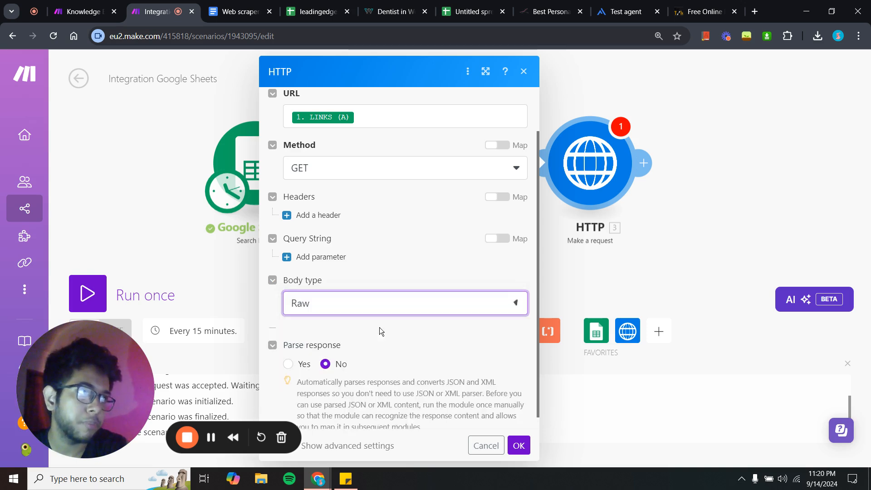
scroll(414, 333, down, 3)
scroll(414, 333, down, 2)
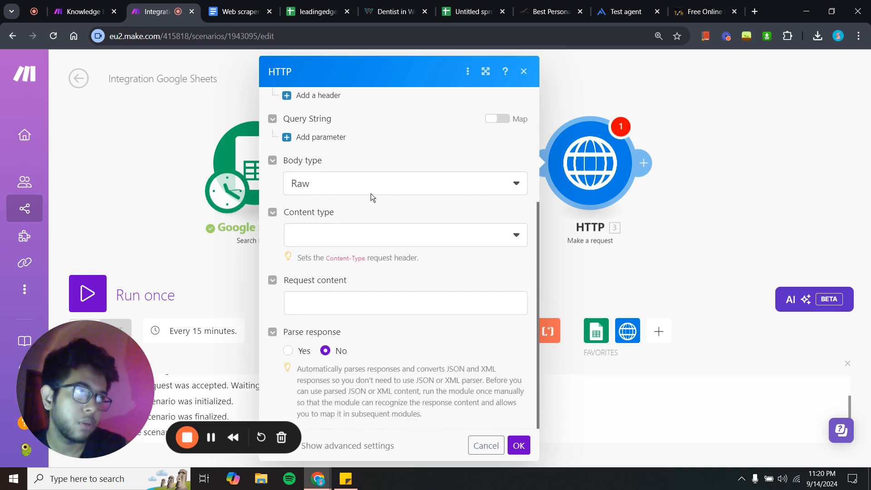
click(381, 230)
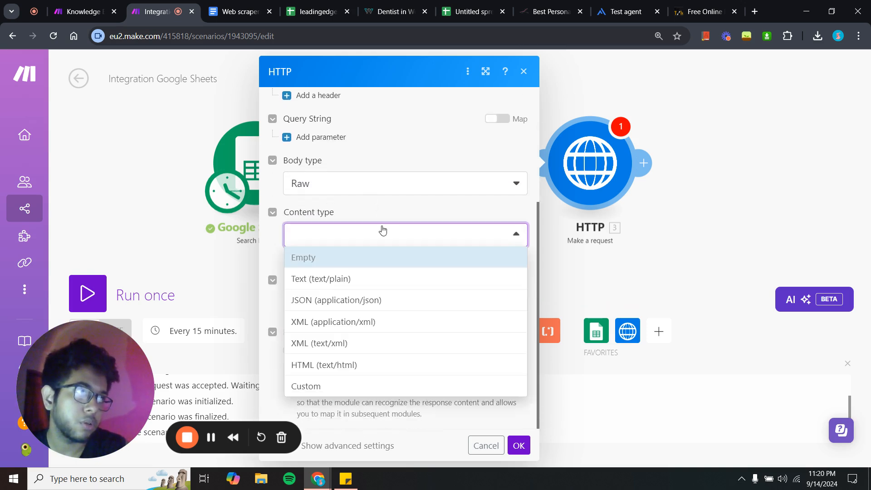
click(403, 280)
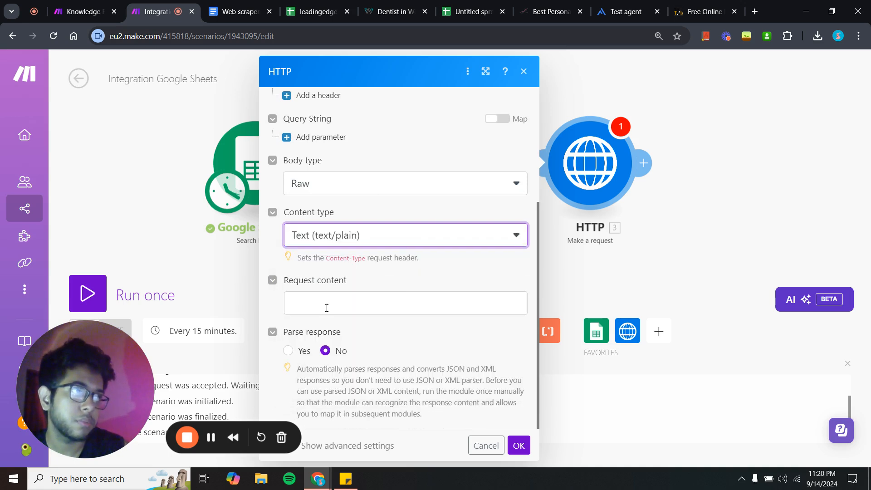
click(213, 438)
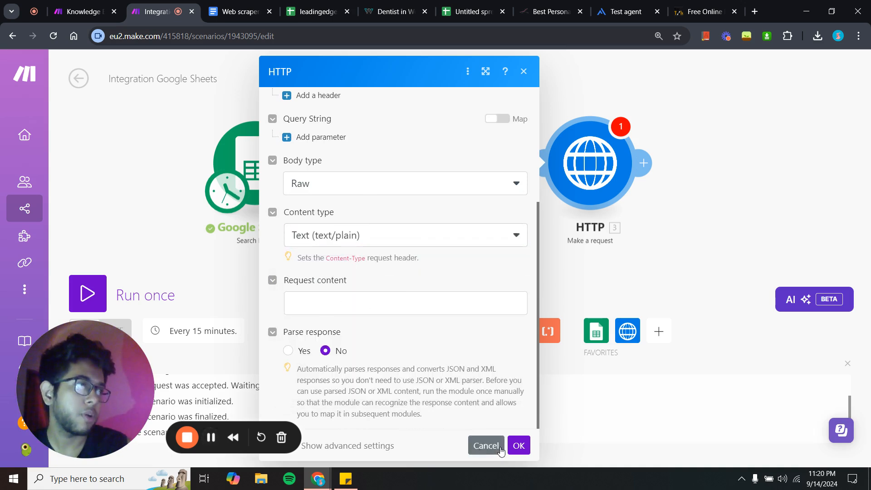
click(519, 445)
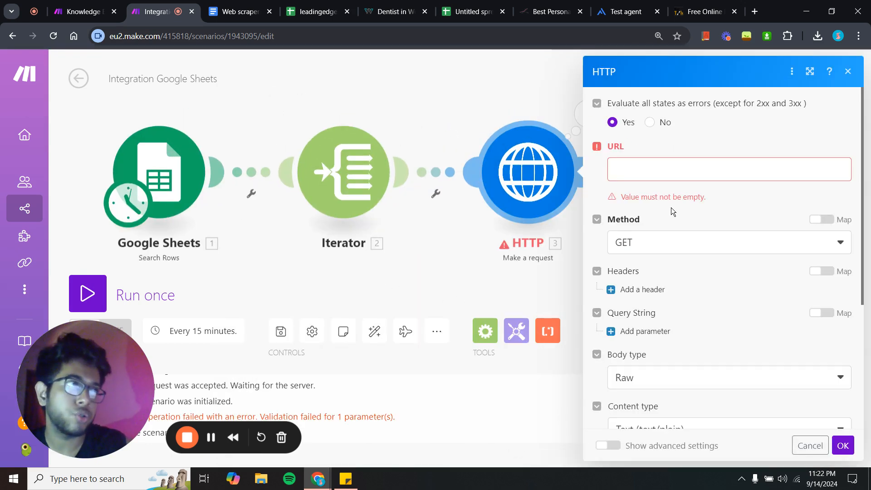
- Copy the personal-training link from cell A2 of the leadingedgeny1 spreadsheet
click(458, 11)
click(309, 11)
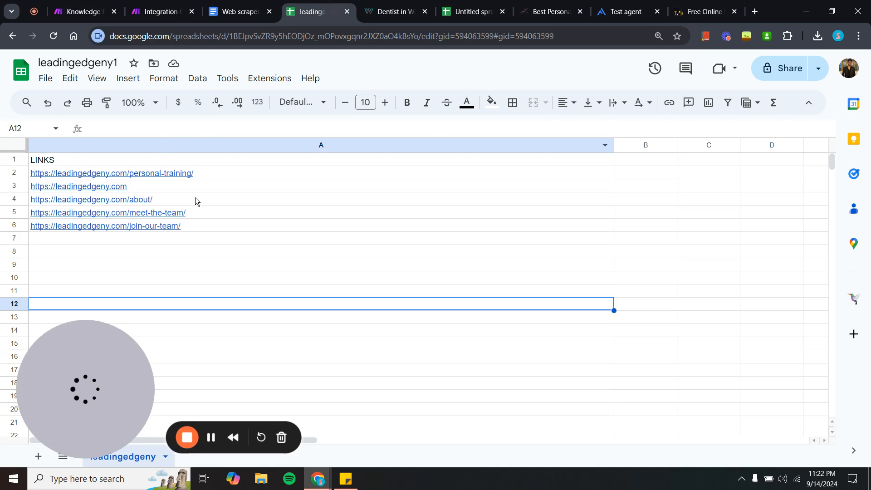
click(205, 177)
right_click(206, 177)
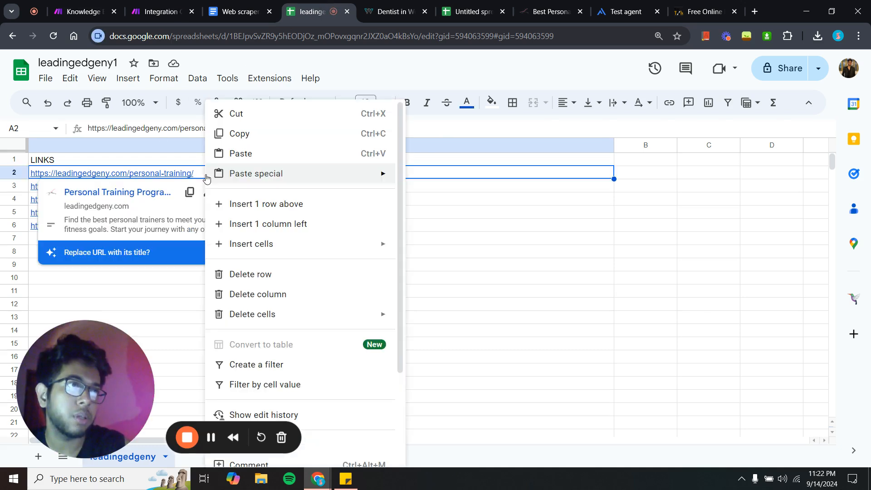
key(Escape)
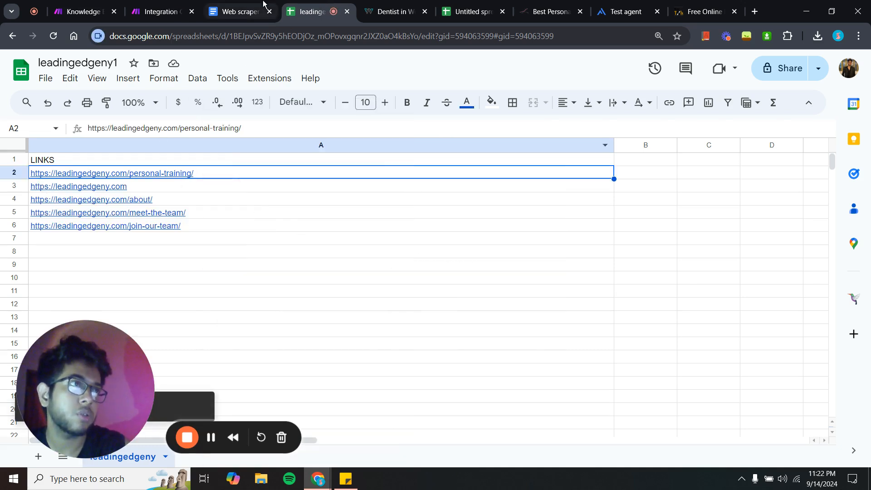
- Move the Web scraper document's browser tab ahead of the two Make tabs and return to the Make scenario
click(240, 11)
drag(240, 12, 108, 3)
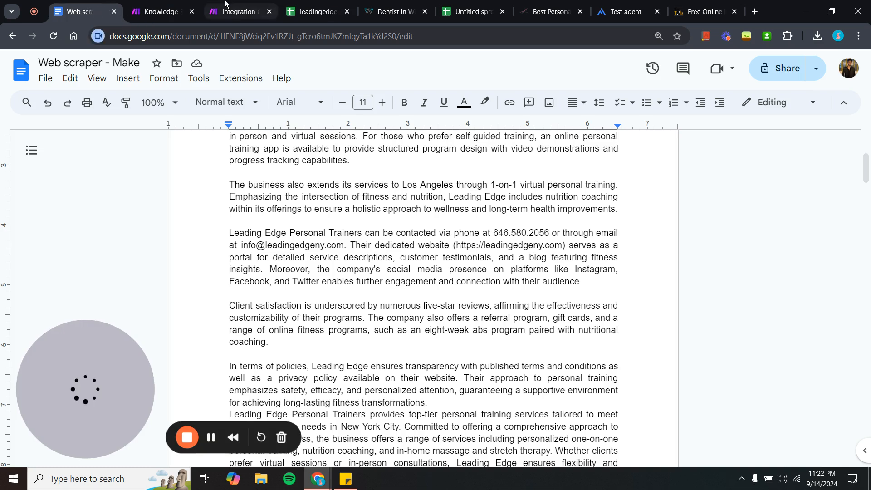
click(238, 11)
click(664, 163)
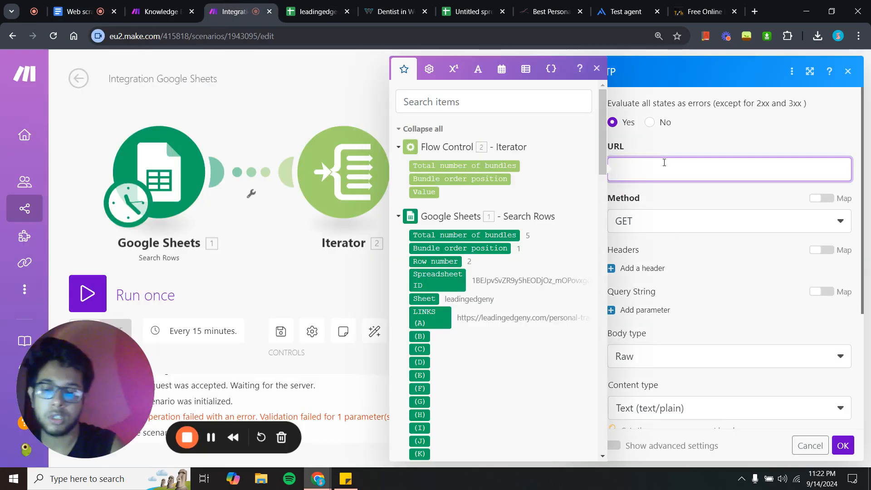
text(https://leadingedgeny.com/personal-training/)
scroll(736, 299, down, 4)
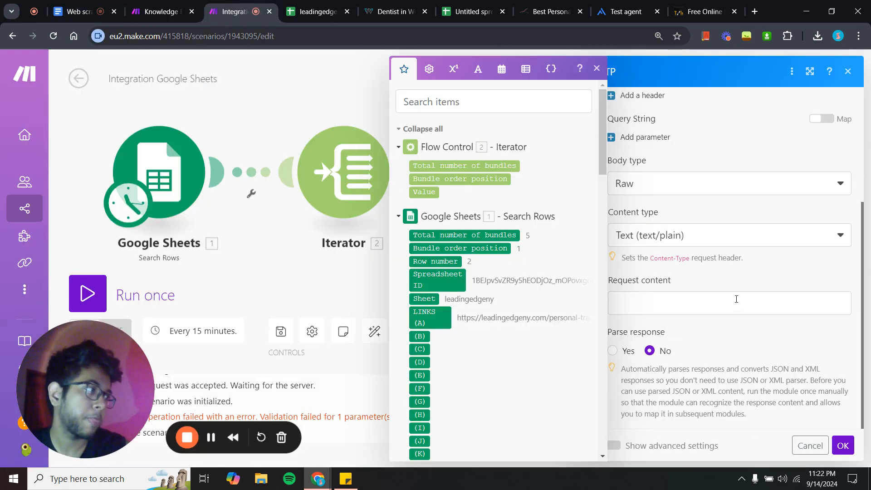
click(843, 445)
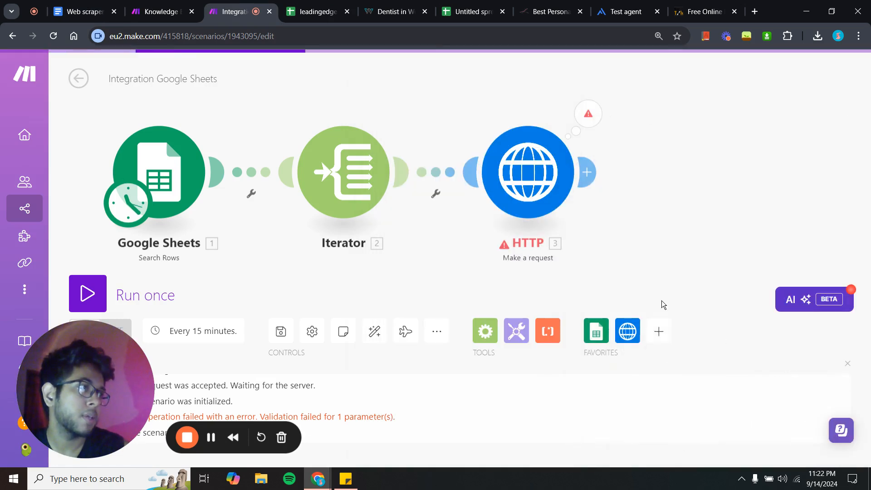
- Run only the HTTP Make a request module to test scraping the personal-training page
right_click(517, 139)
click(557, 170)
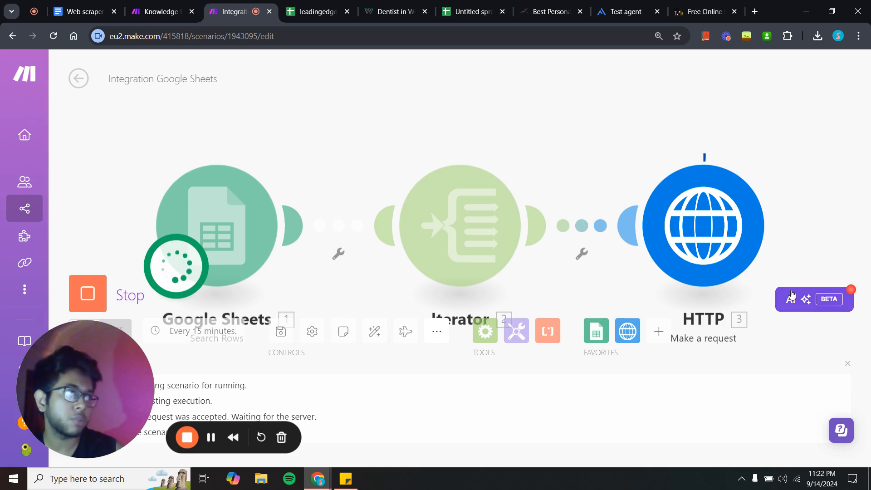
drag(796, 236, 627, 204)
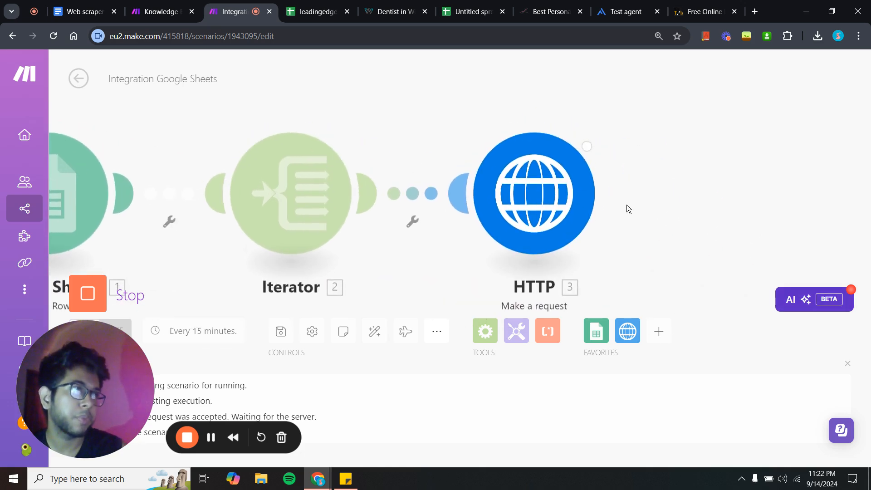
- Examine the HTTP operation's input and output bundles, expanding the returned Data to read through the scraped page source
scroll(353, 245, down, 2)
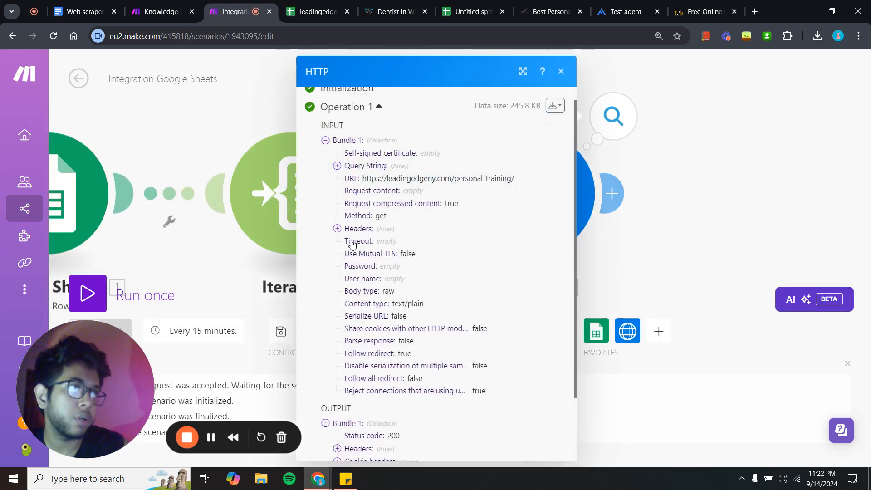
scroll(353, 245, up, 1)
scroll(352, 275, down, 1)
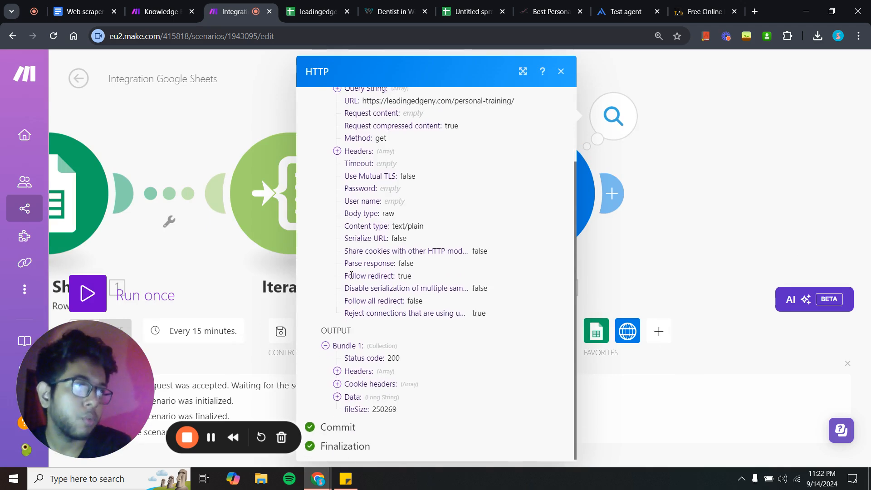
click(338, 396)
scroll(363, 404, down, 6)
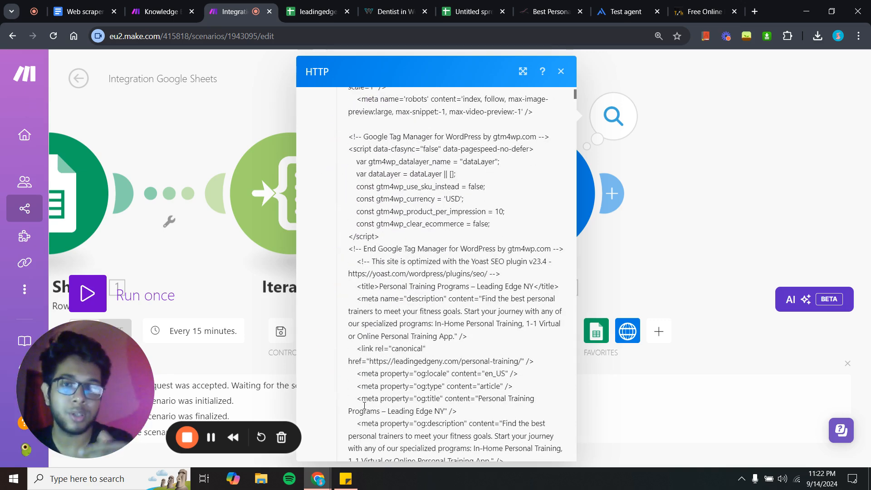
scroll(433, 314, up, 10)
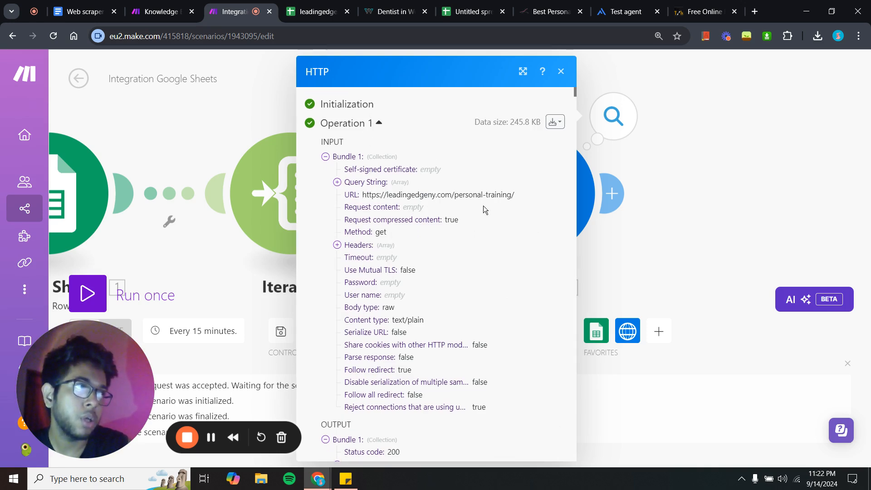
scroll(483, 205, down, 15)
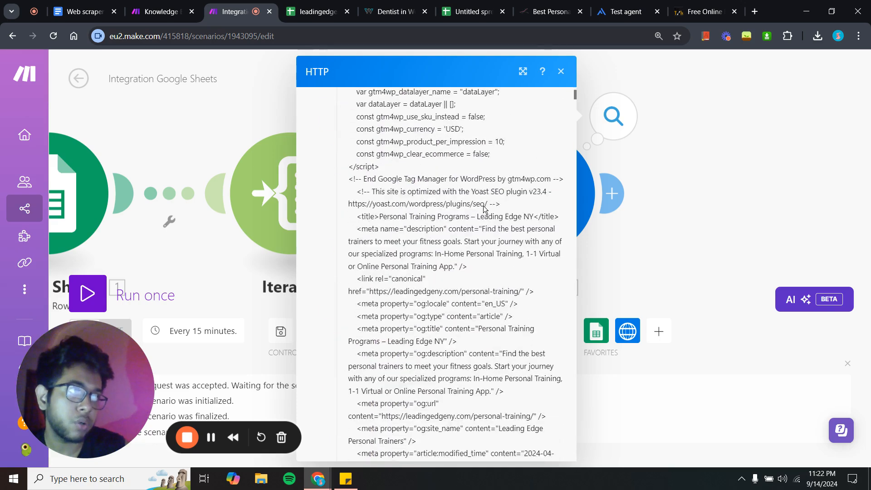
scroll(484, 210, down, 10)
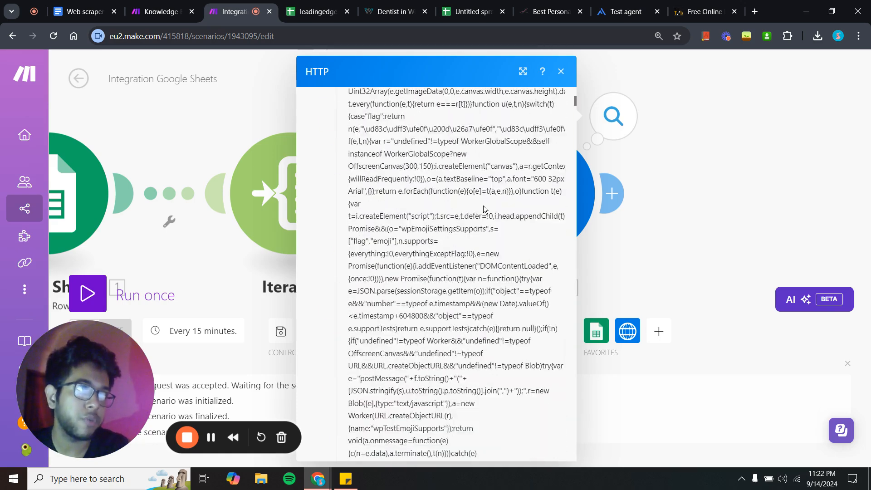
scroll(484, 210, down, 5)
scroll(485, 205, up, 5)
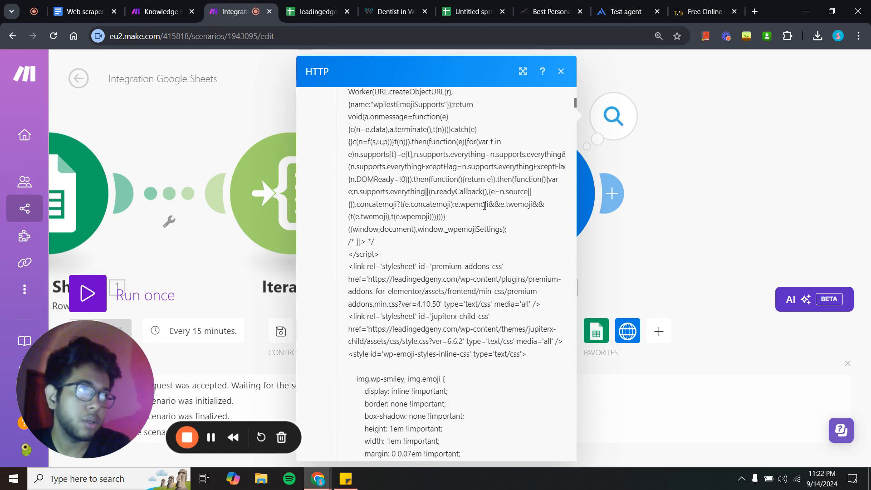
scroll(484, 205, down, 2)
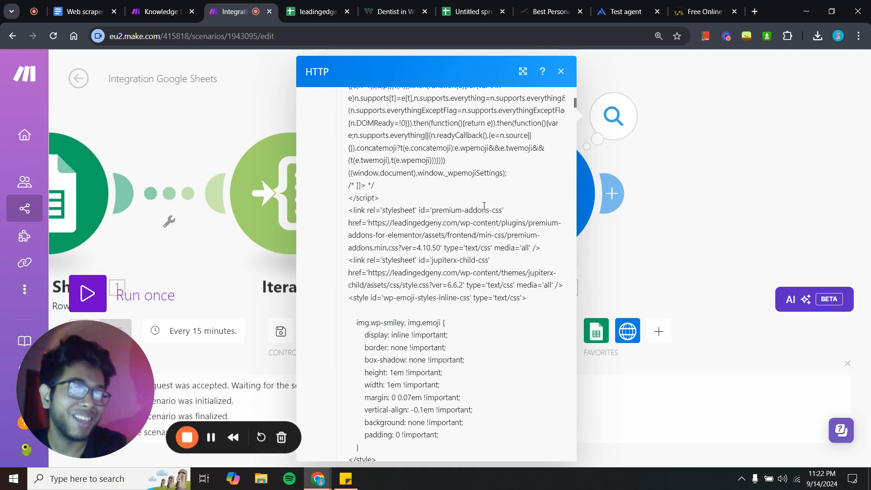
scroll(485, 206, down, 8)
scroll(484, 205, up, 14)
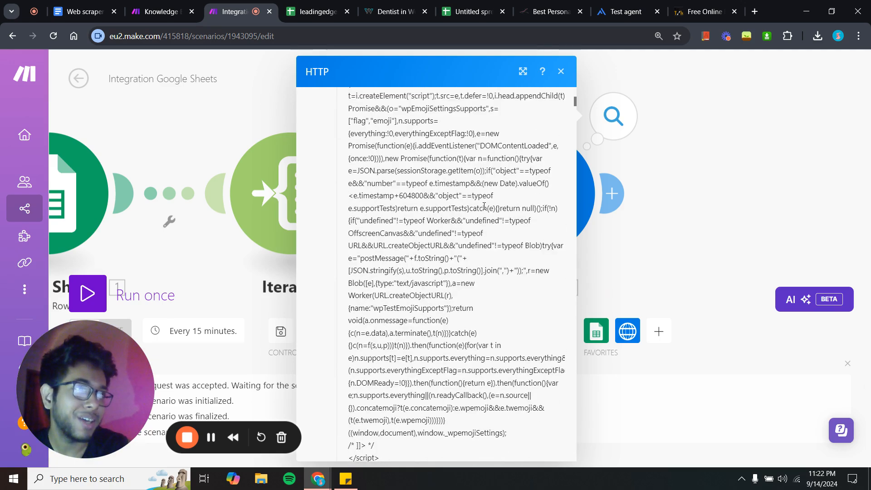
scroll(485, 205, down, 8)
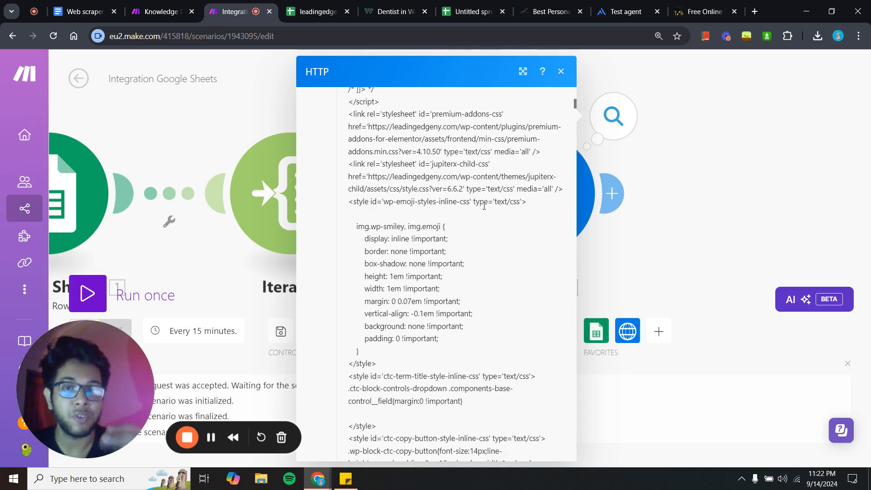
scroll(485, 206, down, 5)
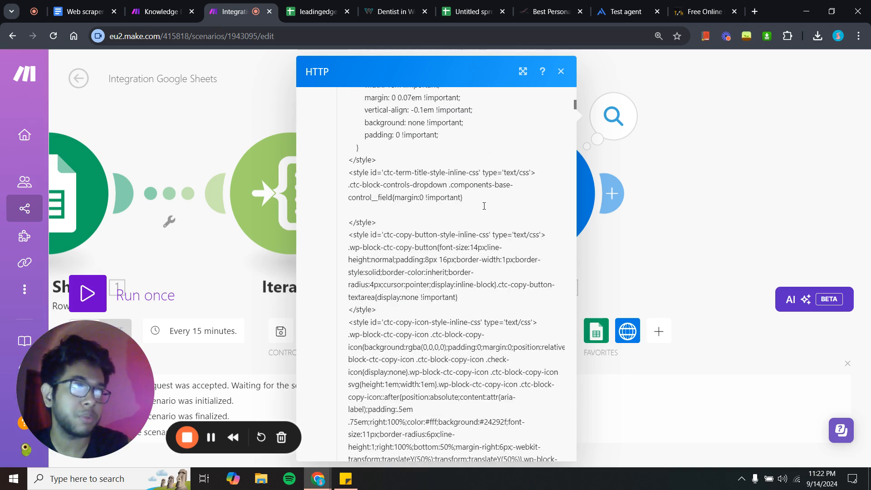
scroll(483, 207, down, 9)
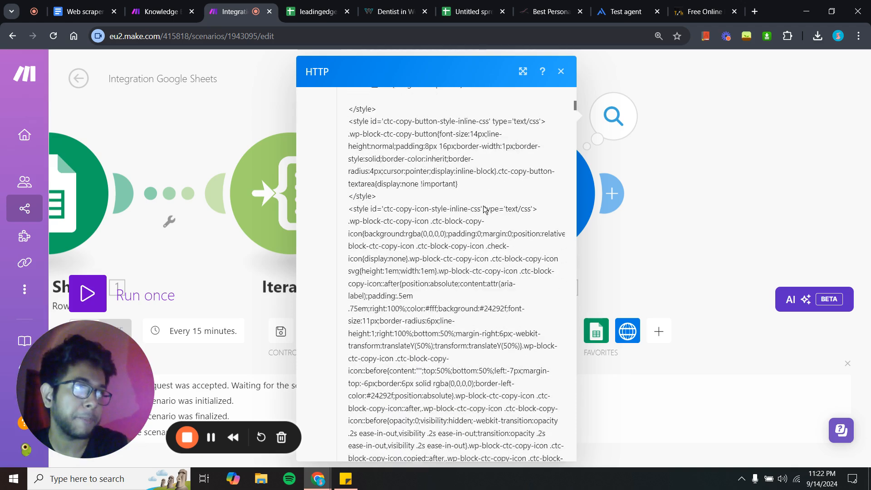
scroll(484, 208, down, 10)
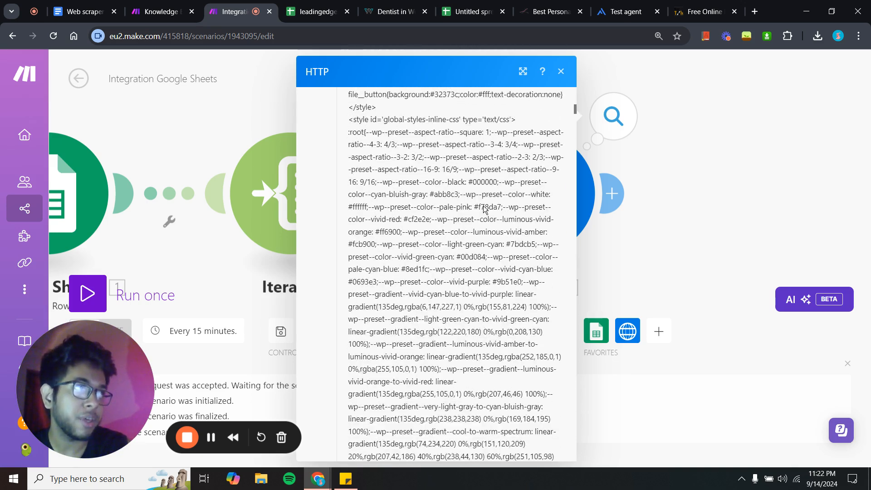
scroll(485, 209, down, 5)
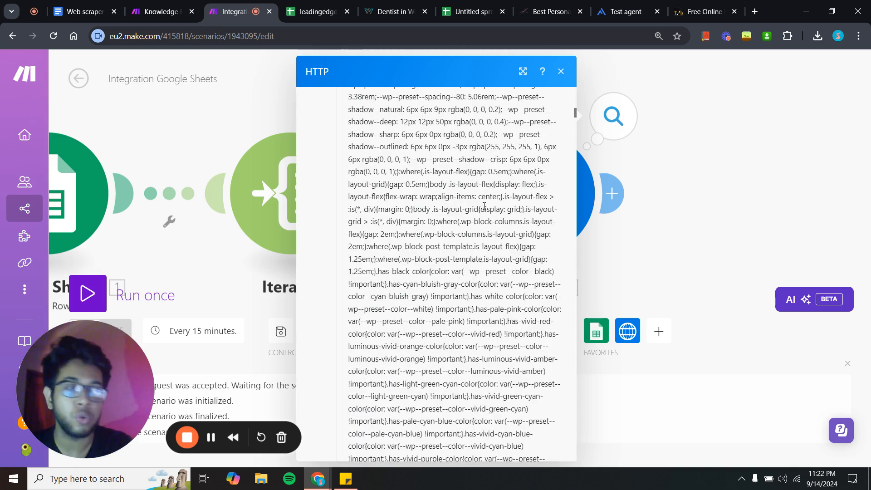
scroll(484, 207, down, 15)
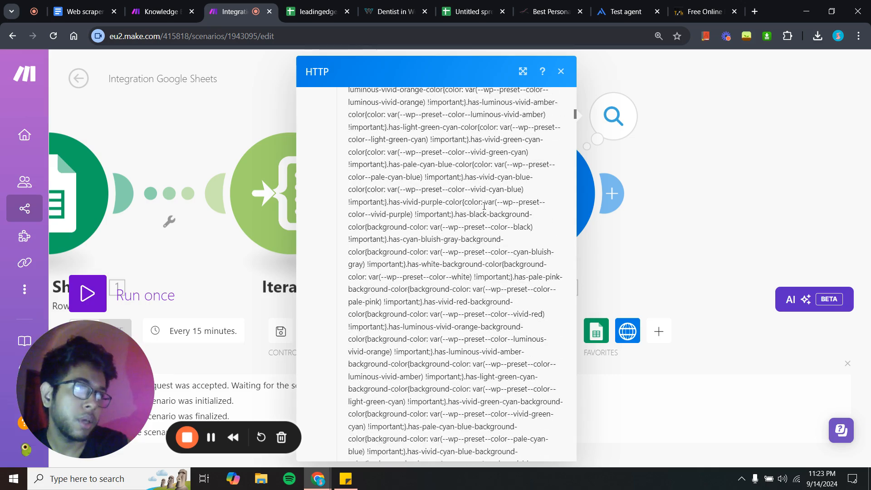
scroll(485, 206, down, 15)
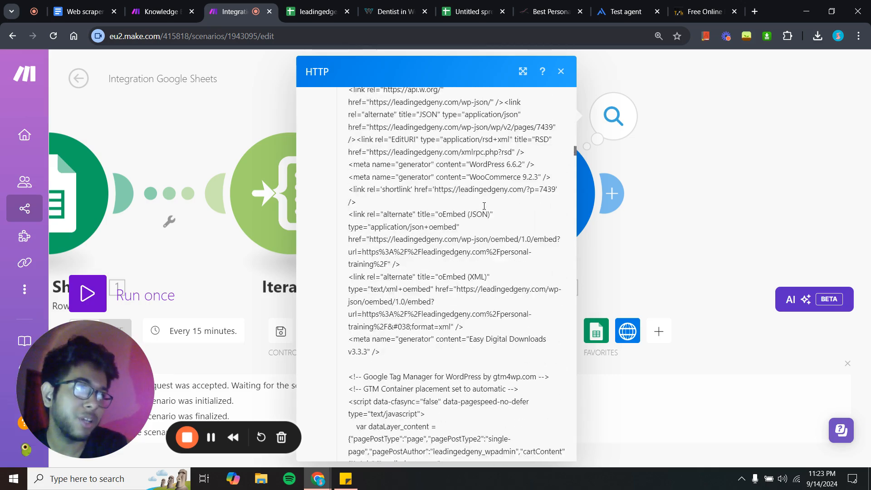
scroll(484, 206, down, 5)
scroll(484, 206, up, 3)
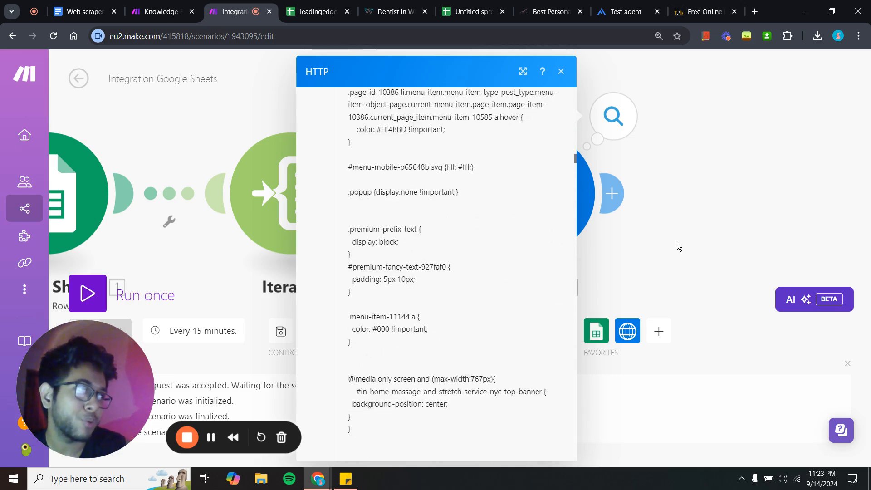
click(677, 242)
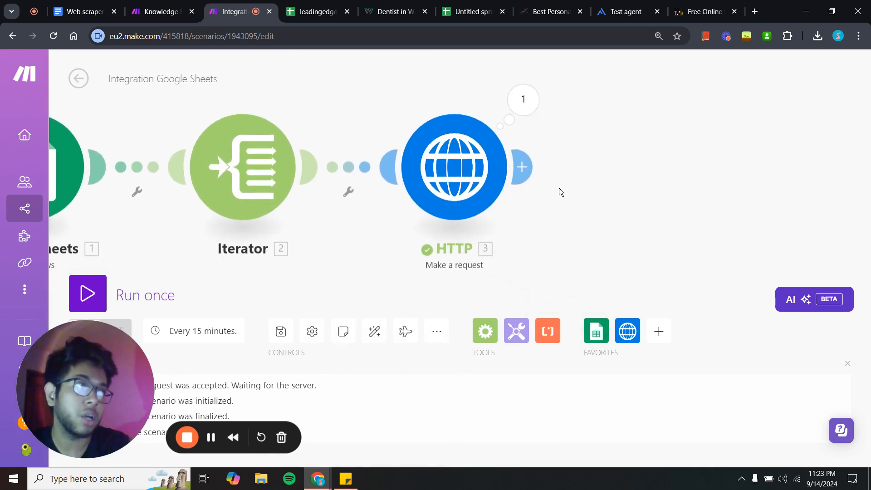
- Add a Text parser HTML to text module after the HTTP module
click(523, 167)
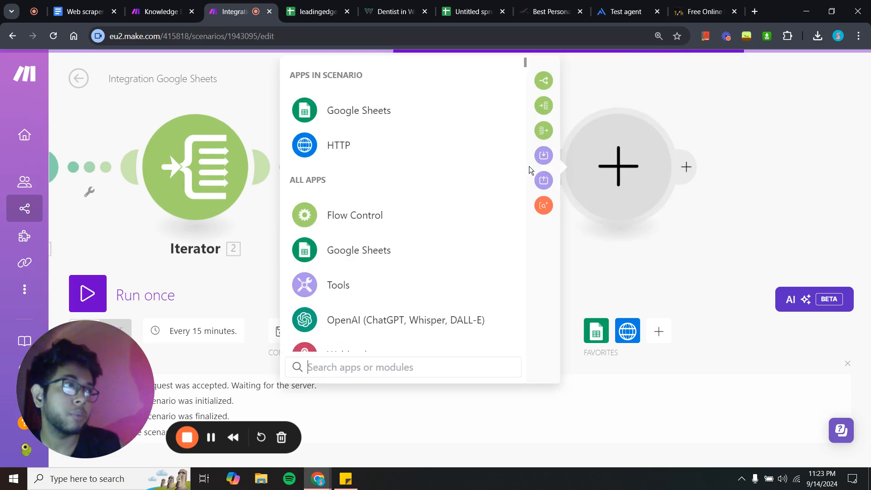
scroll(363, 288, down, 5)
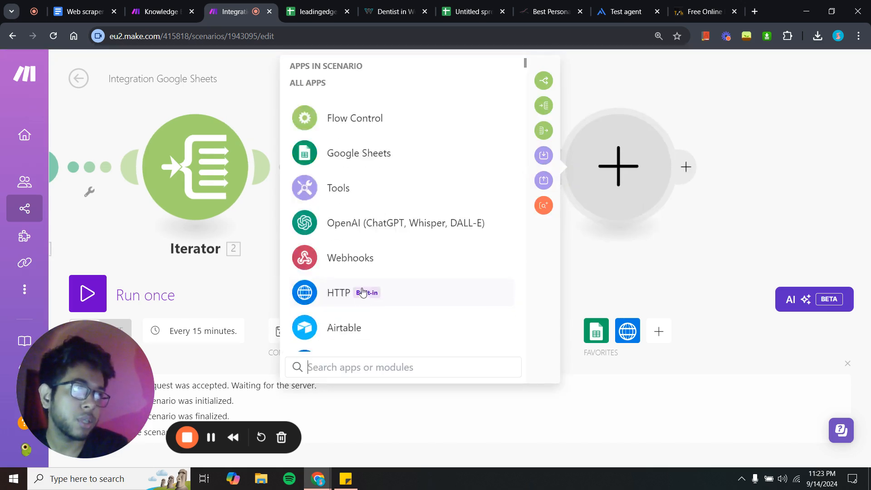
text(t)
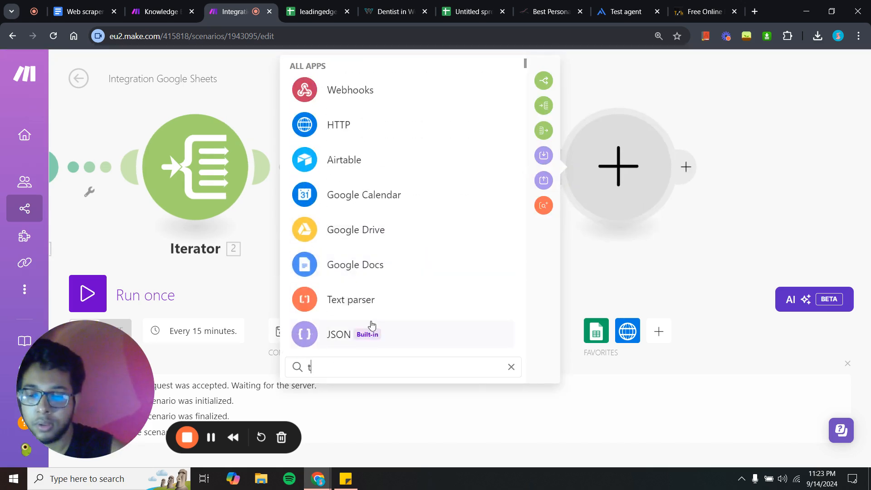
text(ext)
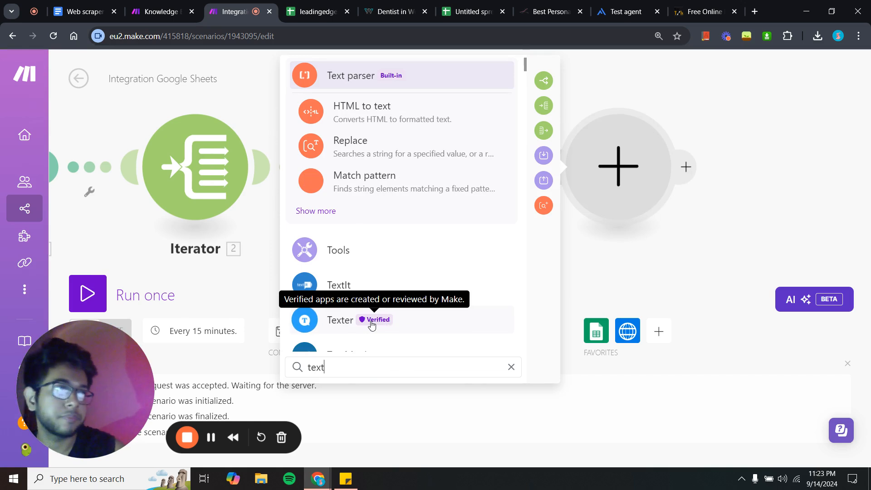
click(380, 121)
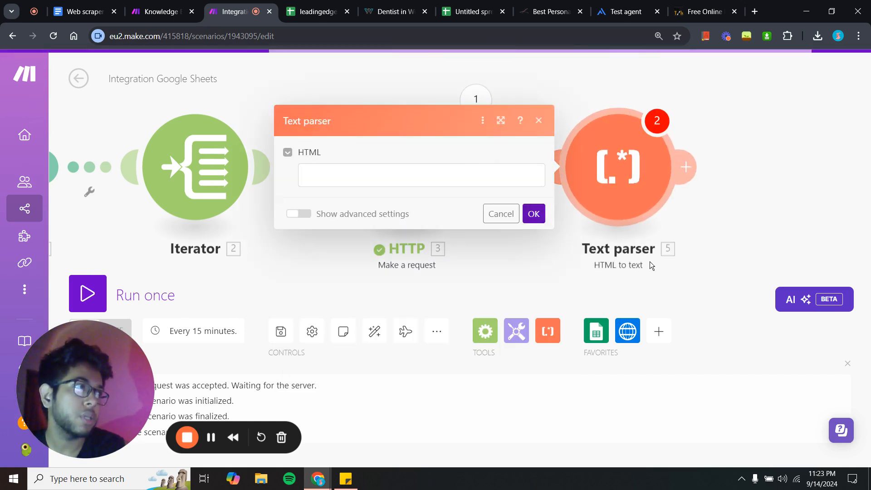
- Map the HTTP module's Data output to the Text parser's HTML field and save the module settings
click(402, 165)
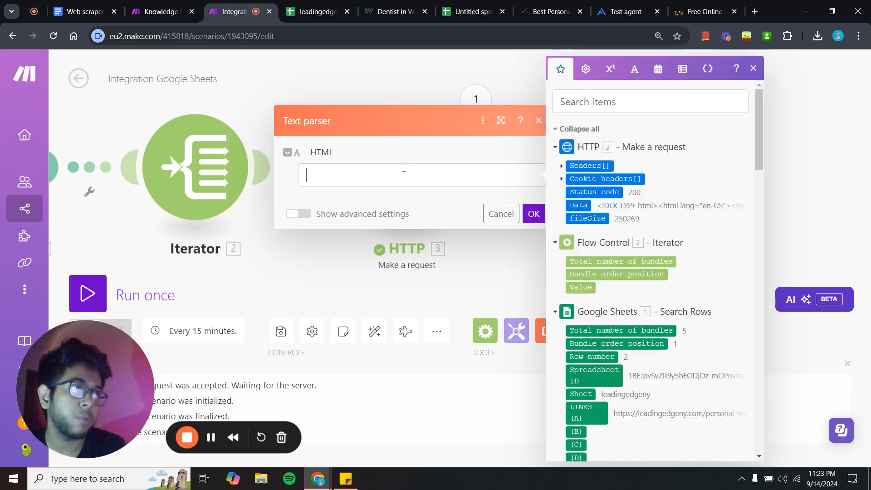
scroll(590, 227, down, 2)
scroll(585, 218, up, 2)
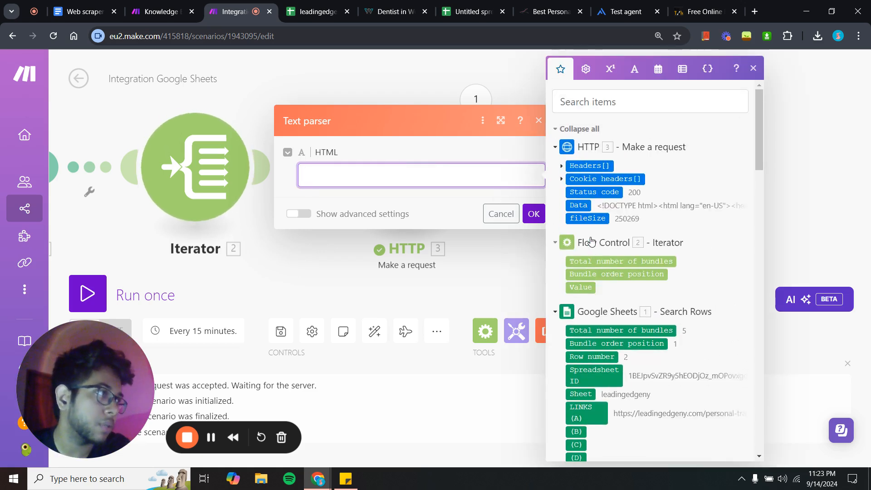
drag(579, 205, 326, 176)
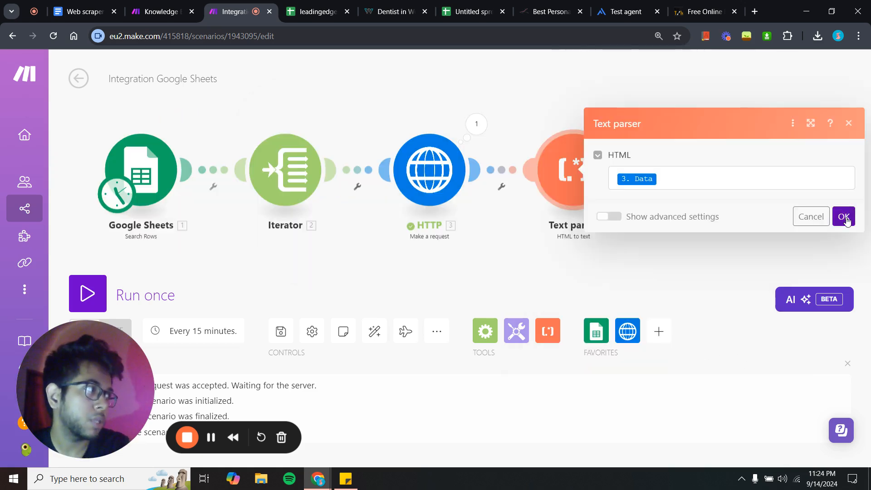
click(842, 217)
- Add an OpenAI Create a Completion (Prompt) module after the Text parser module
scroll(649, 268, down, 1)
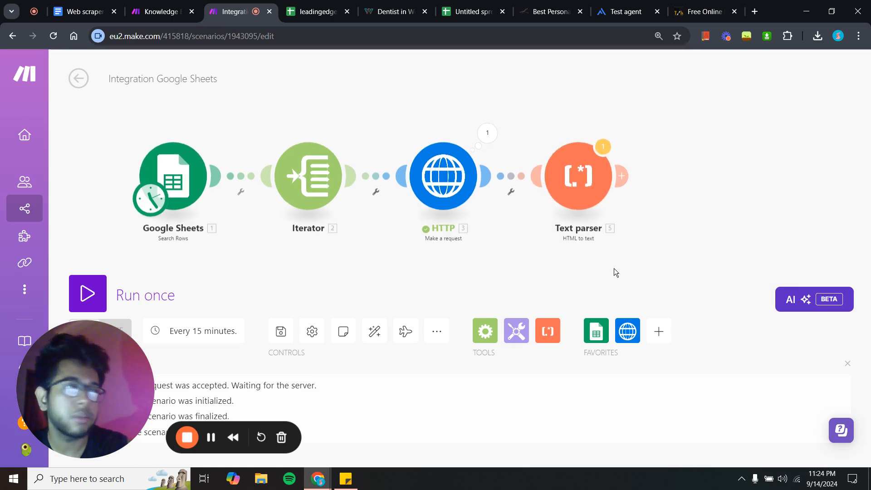
drag(614, 268, 630, 268)
scroll(631, 268, down, 1)
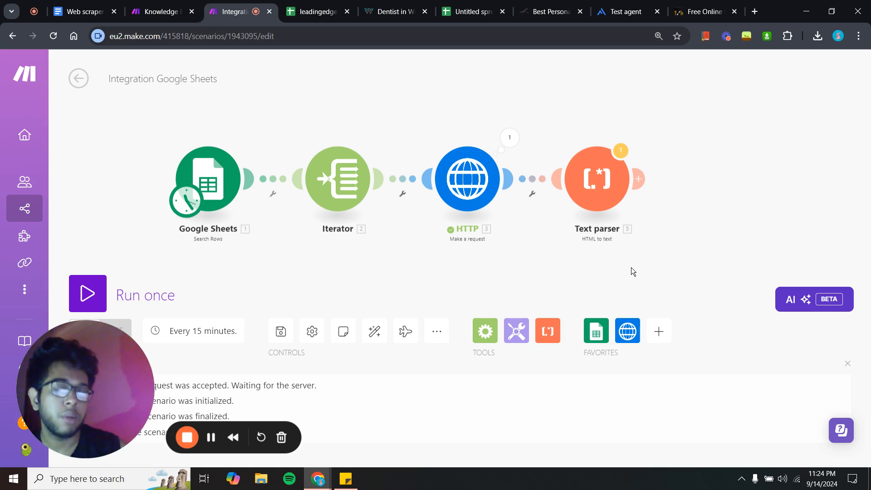
scroll(633, 271, down, 1)
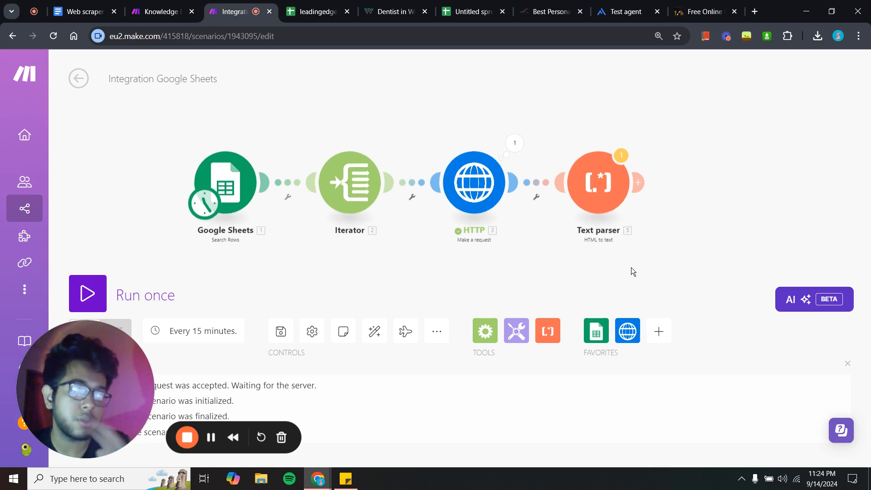
drag(659, 238, 551, 233)
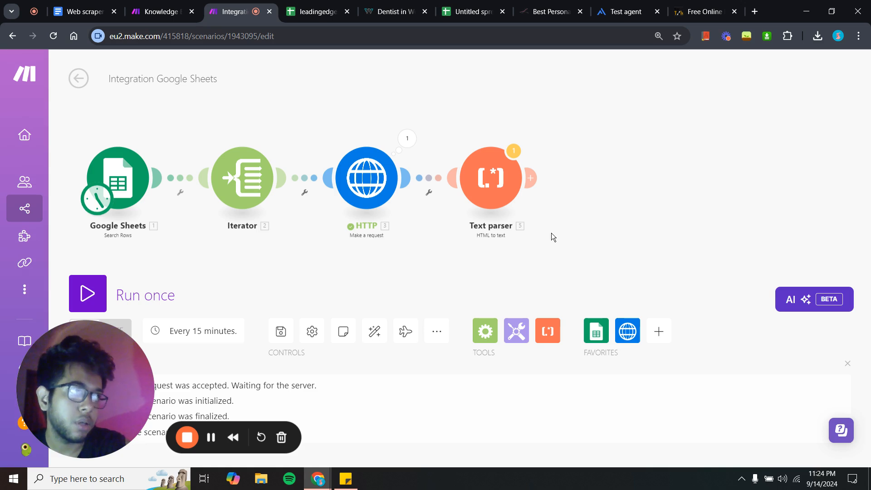
scroll(478, 242, up, 1)
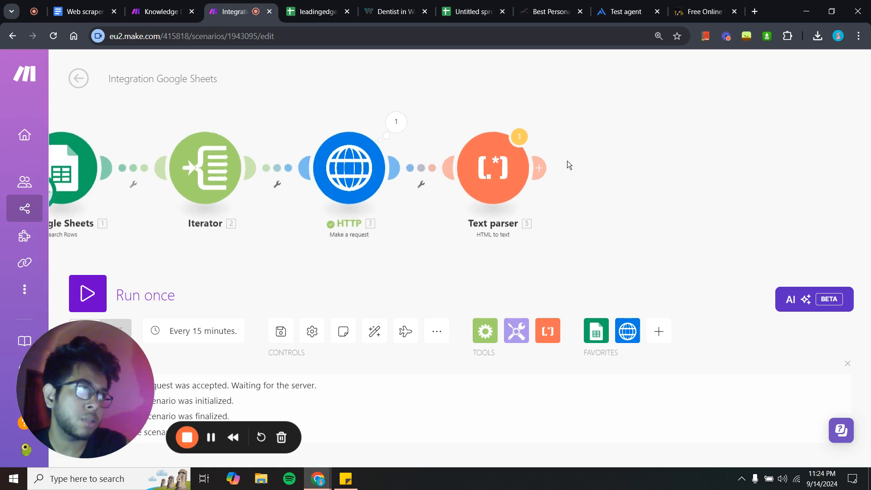
click(545, 167)
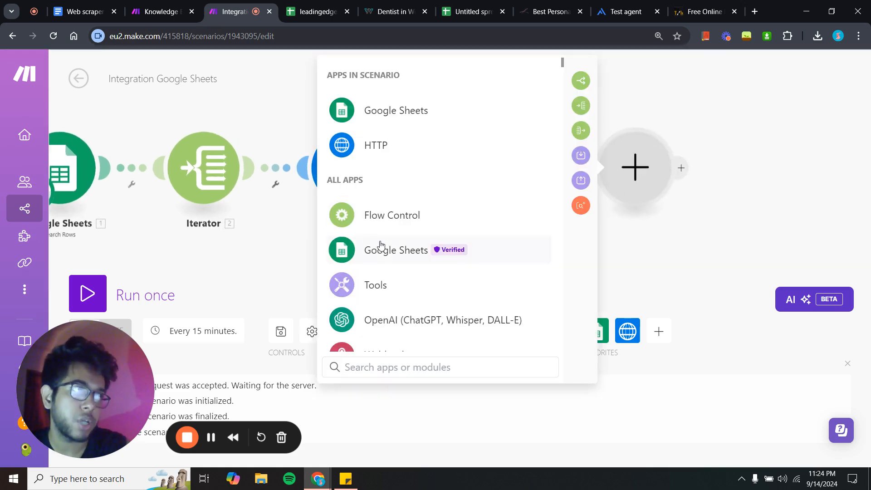
scroll(418, 315, down, 2)
click(387, 227)
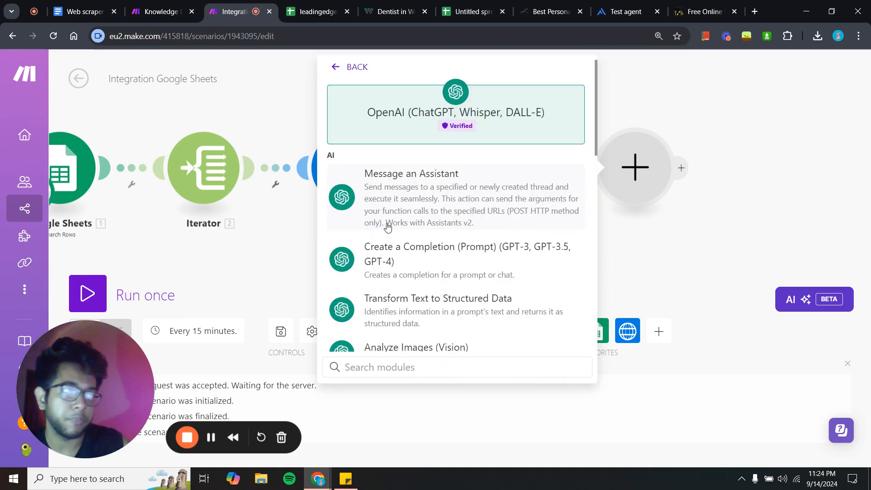
click(420, 260)
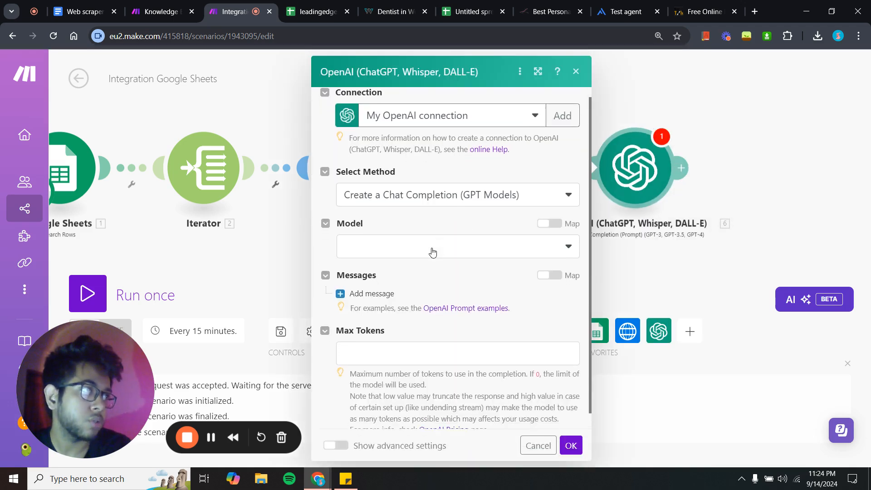
- Set the OpenAI module's model to gpt-4o-2024-08-06 (system) and its Max Tokens to 4096
click(436, 266)
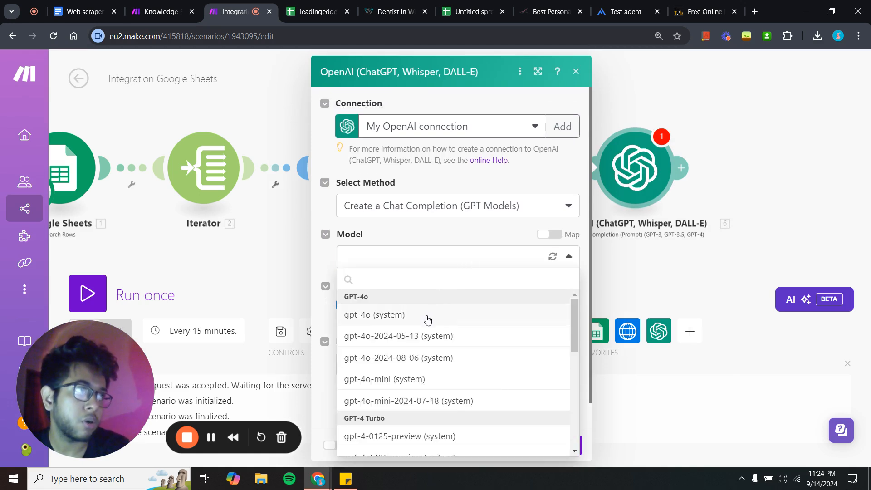
click(427, 320)
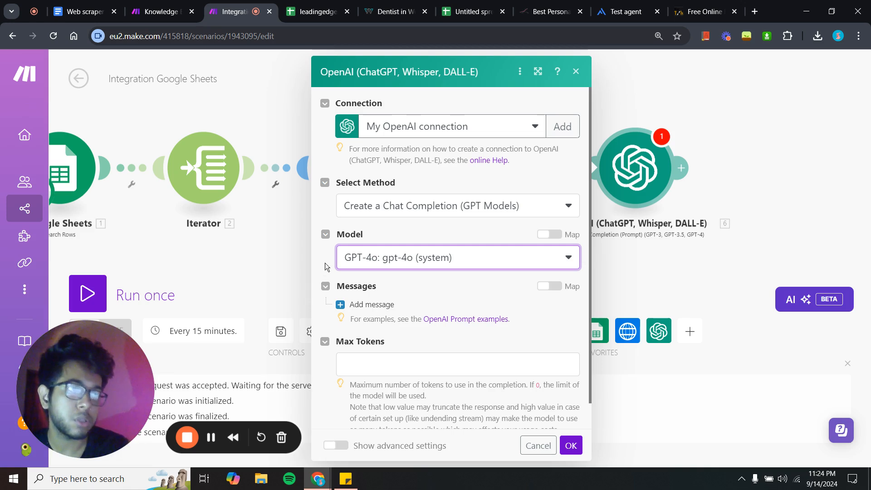
click(461, 268)
scroll(474, 379, down, 3)
scroll(454, 359, up, 3)
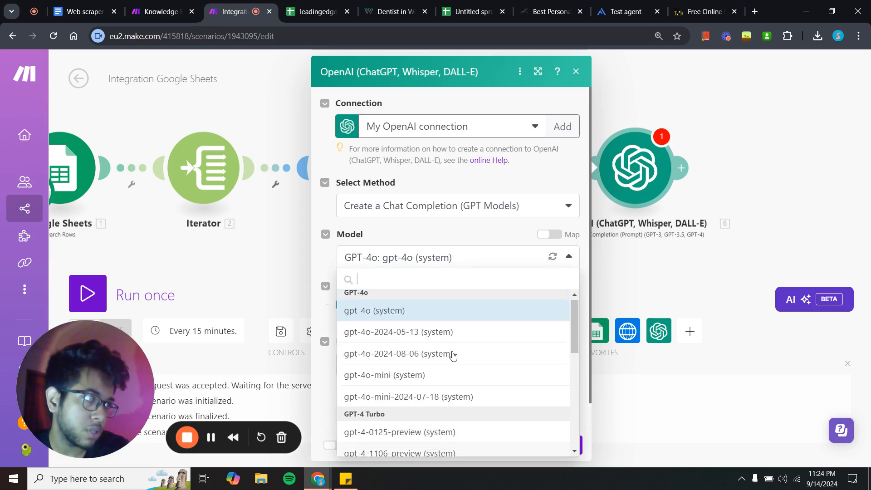
click(418, 358)
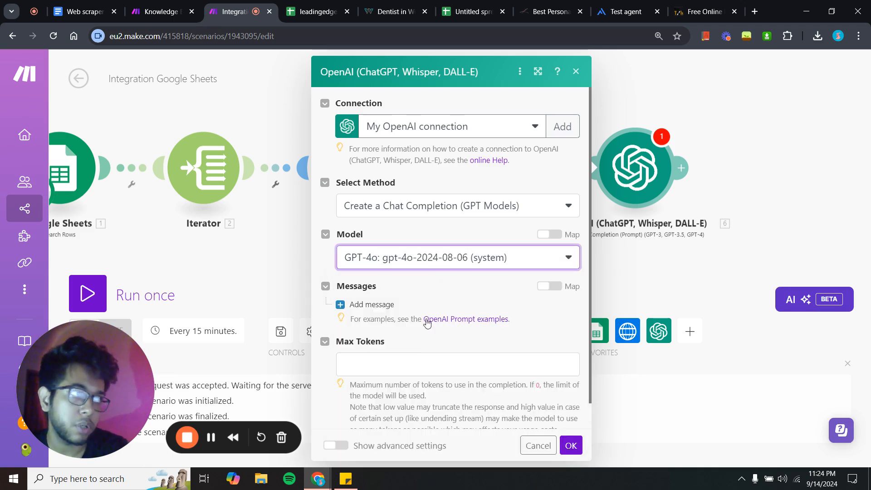
click(372, 362)
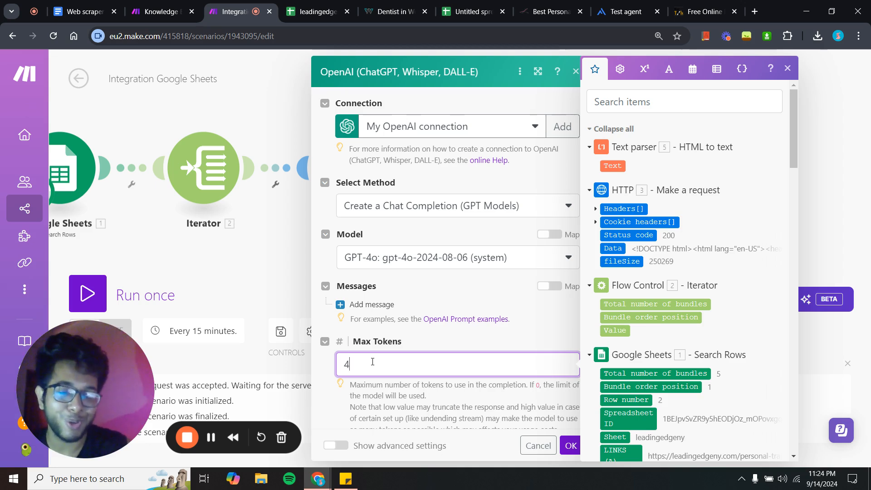
click(332, 407)
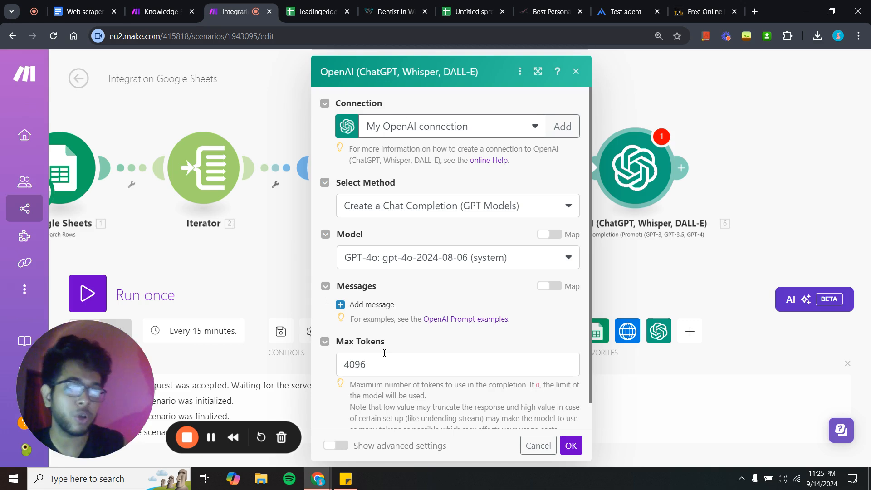
- Add a message to the OpenAI module and set its role to User
click(371, 306)
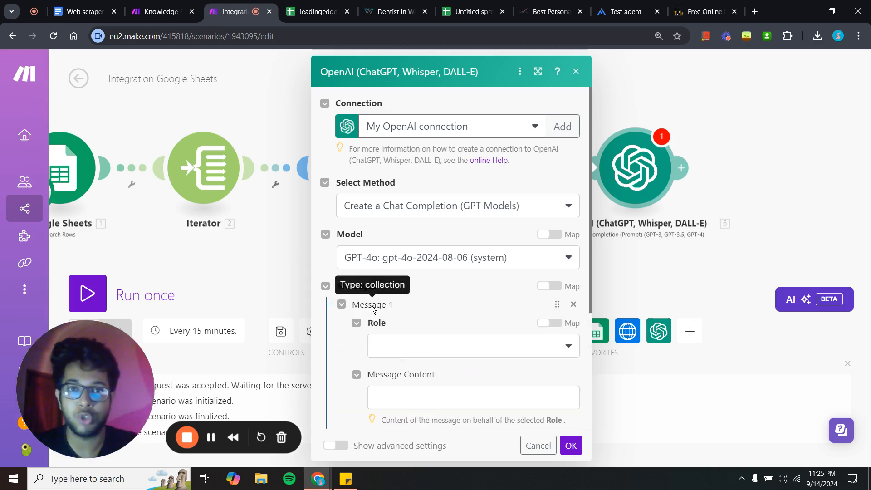
click(407, 344)
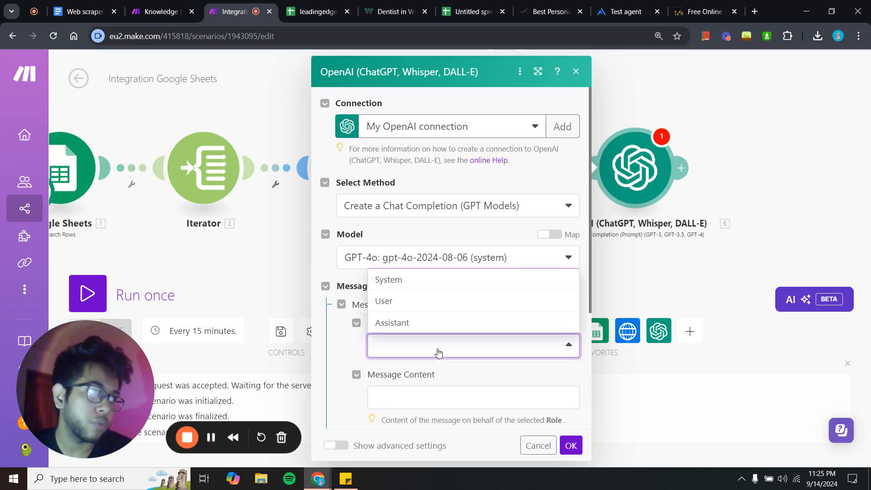
click(438, 353)
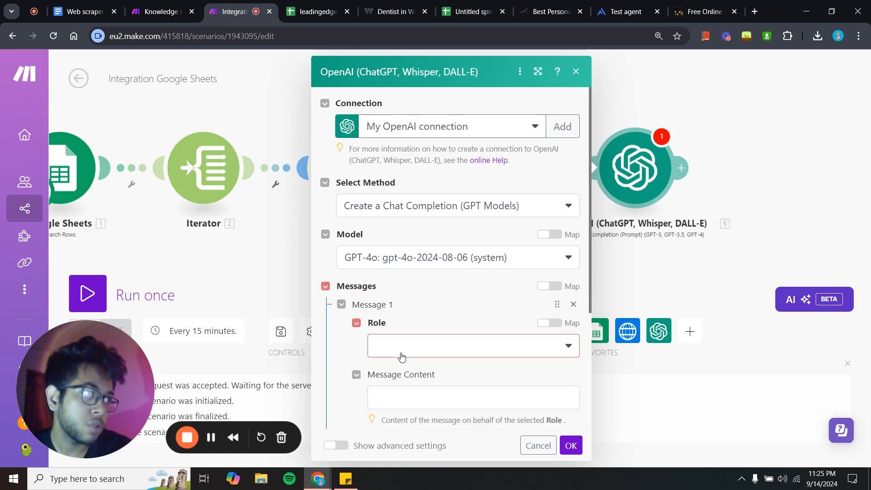
click(420, 348)
click(411, 369)
scroll(360, 366, down, 3)
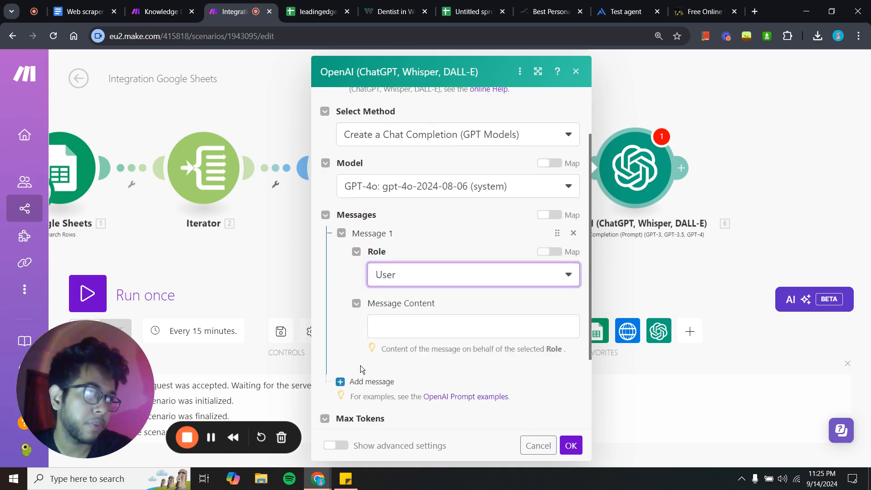
- Map the Text parser's Text output into the message content and add blank lines below it
click(398, 247)
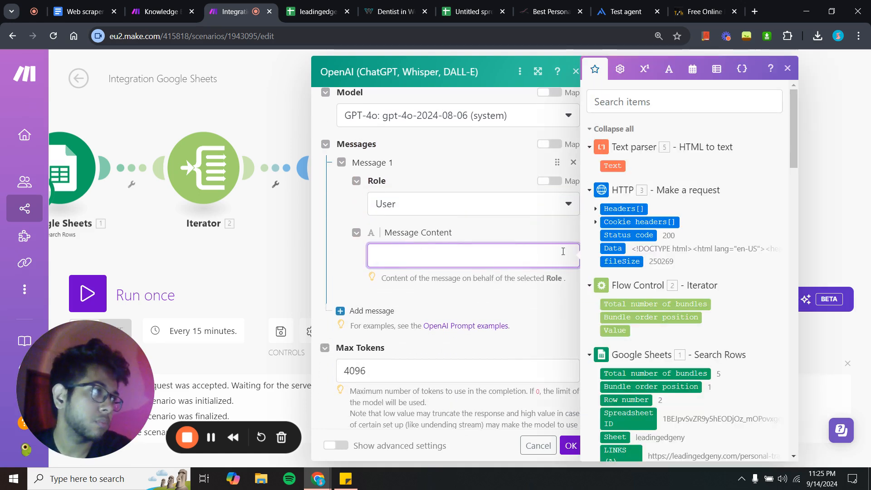
click(612, 165)
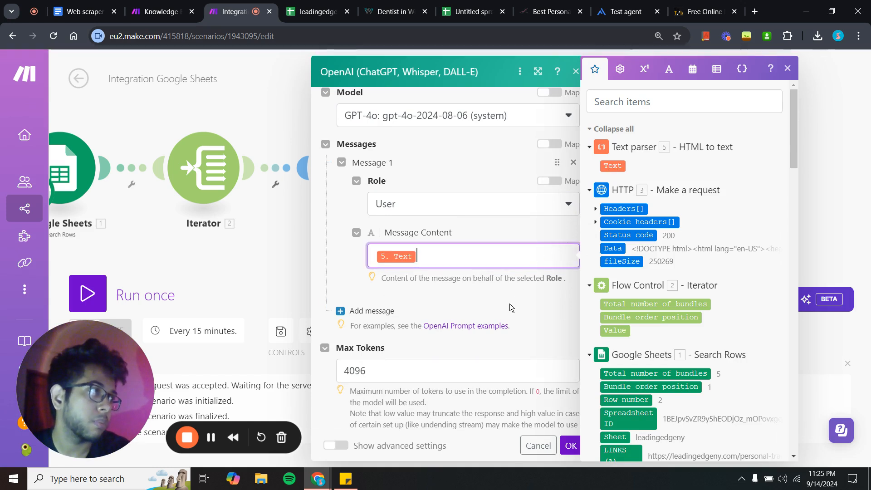
key(Return)
key(Return)
key(Return)
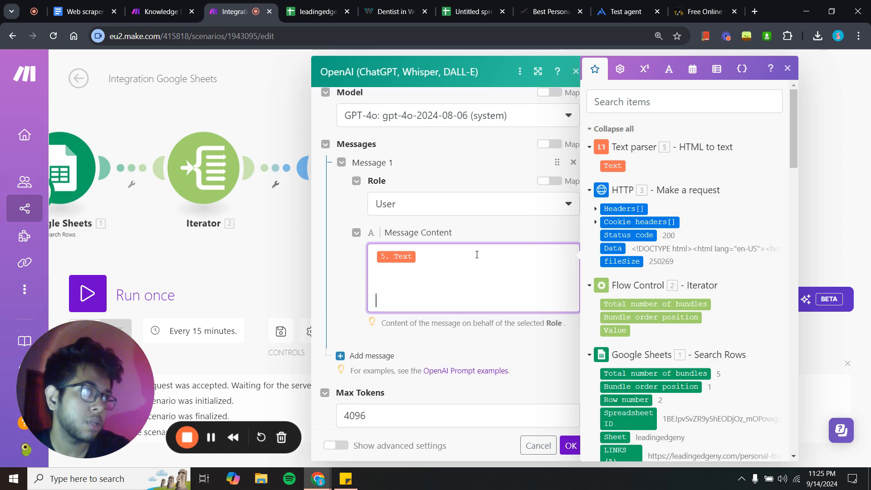
click(493, 353)
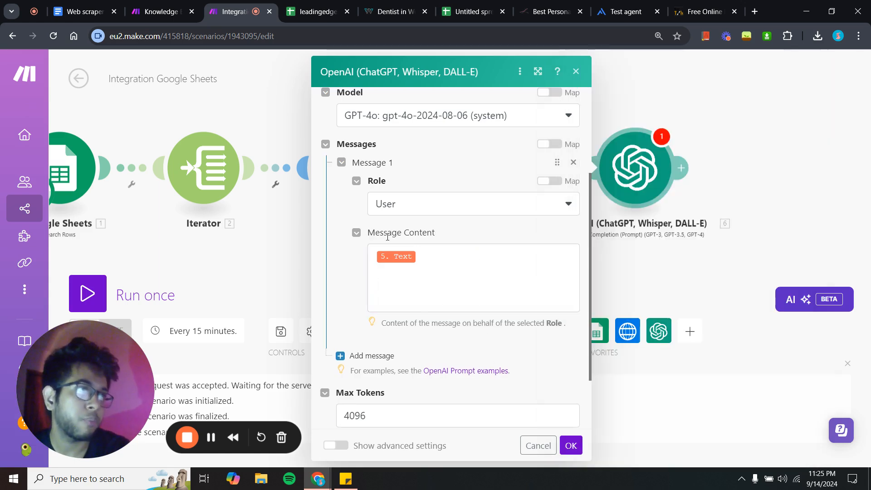
- Copy the knowledge base prompt below the Text variable from the OpenAI module in the Knowledge Base scenario
click(159, 11)
drag(511, 298, 414, 302)
scroll(474, 297, up, 1)
click(562, 220)
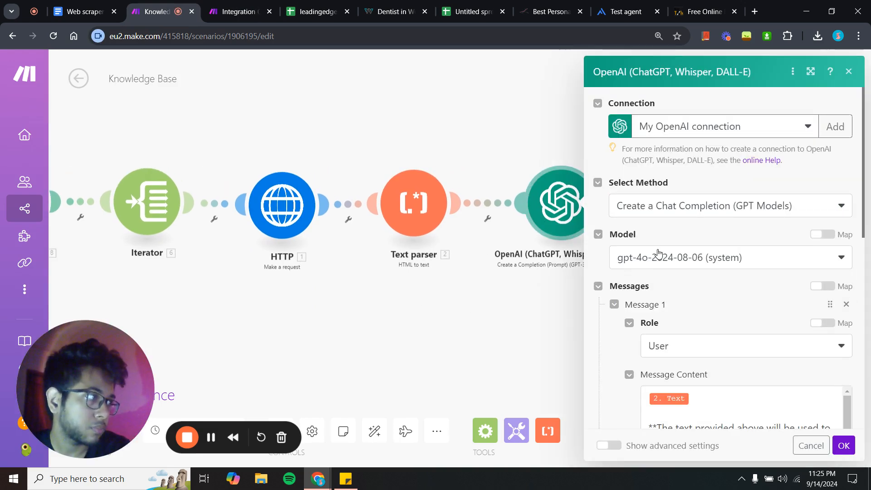
scroll(658, 255, down, 5)
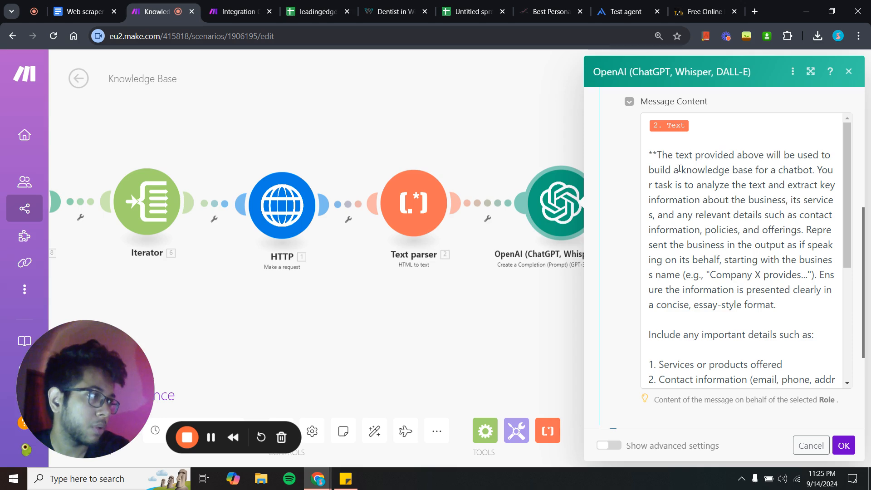
drag(649, 153, 829, 403)
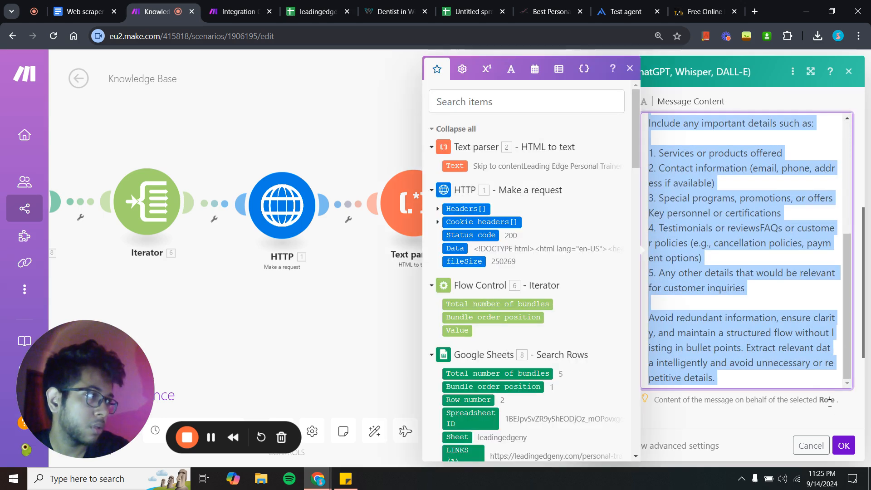
click(801, 368)
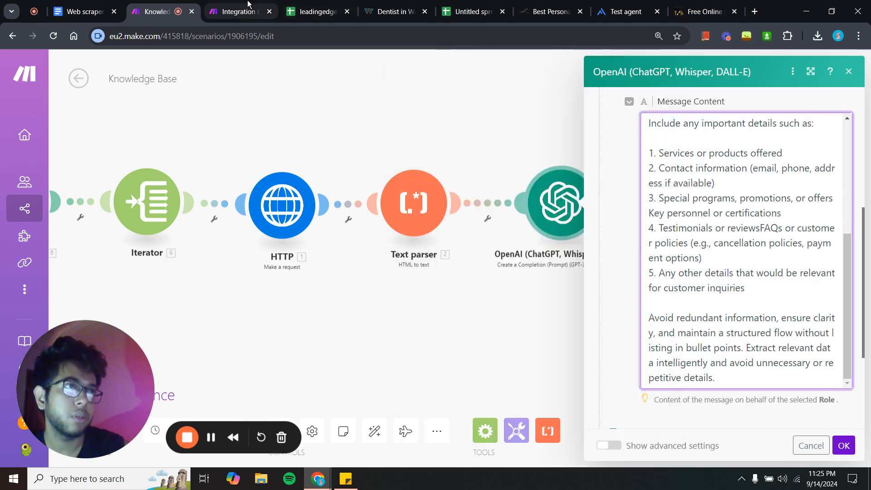
- Paste the copied prompt below the mapped Text variable in the Google Sheets integration scenario's OpenAI message content
click(248, 5)
click(443, 271)
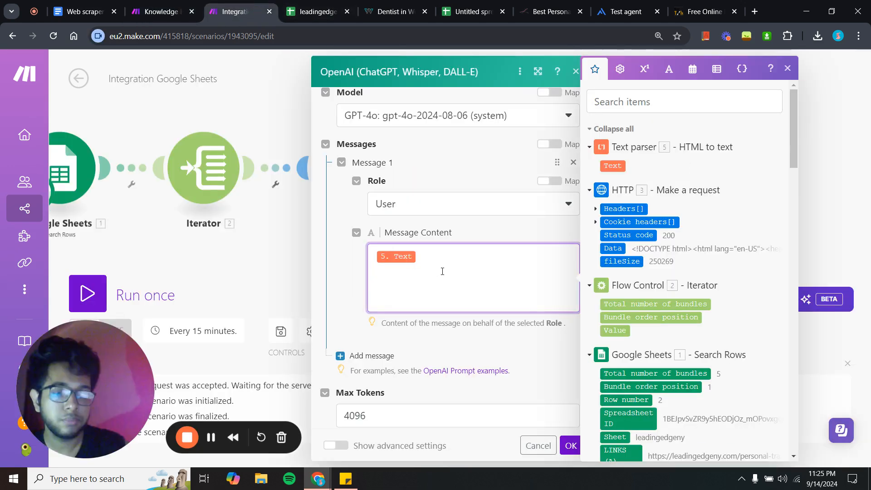
key(Return)
key(ctrl+v)
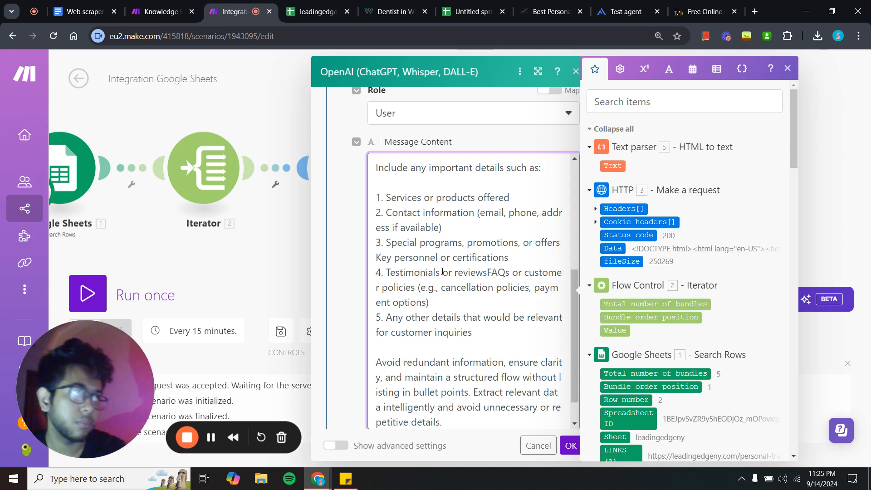
- Read through the prompt's extraction instructions, list of details to include and closing formatting rules
scroll(443, 271, up, 5)
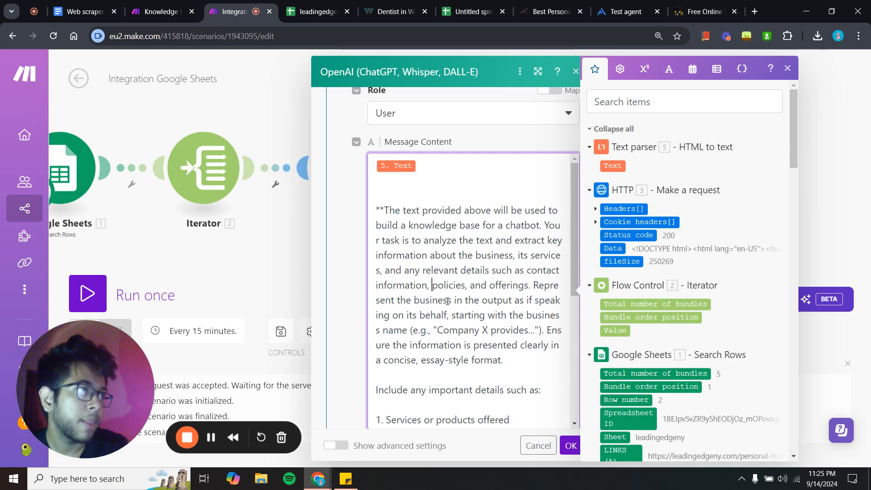
scroll(447, 302, down, 5)
scroll(447, 301, up, 5)
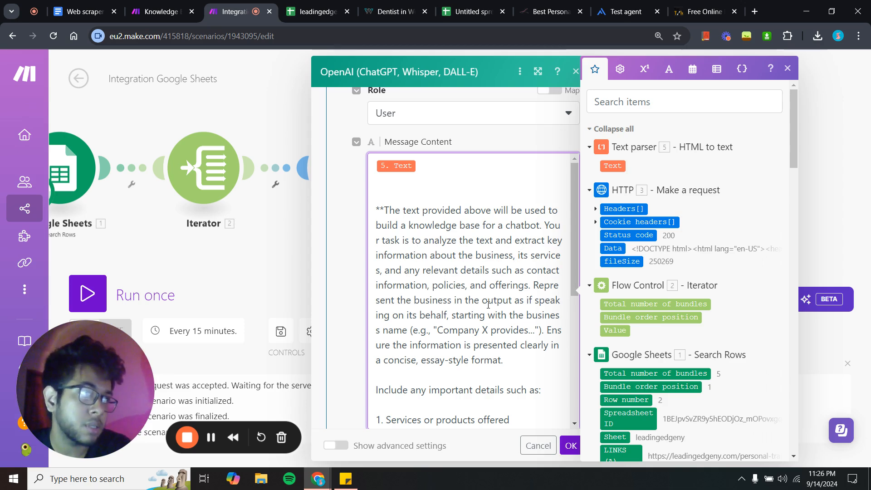
scroll(489, 304, down, 5)
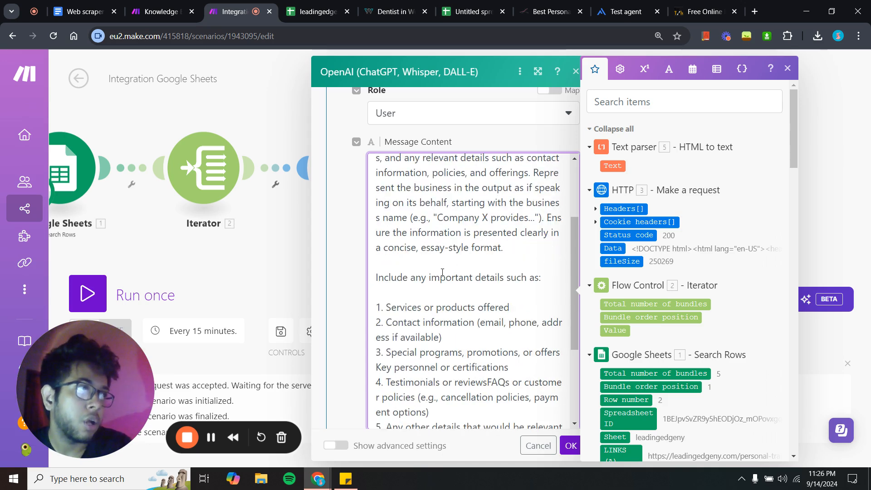
scroll(442, 273, down, 3)
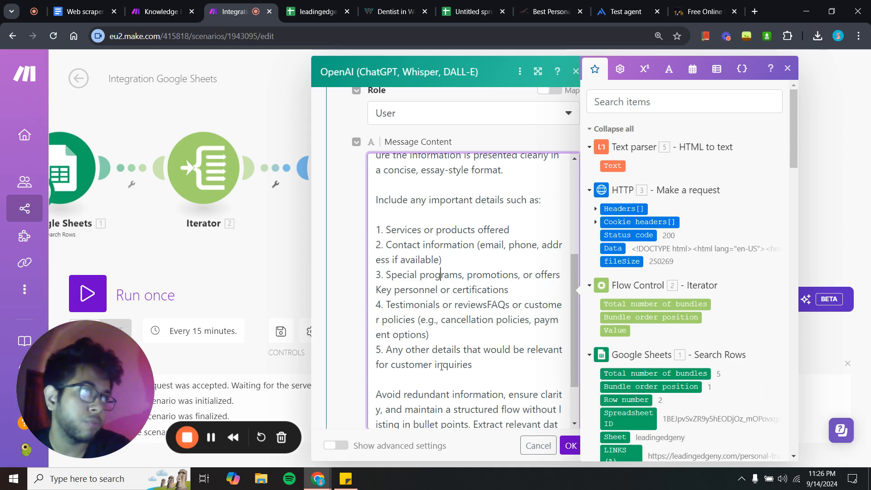
scroll(441, 367, down, 3)
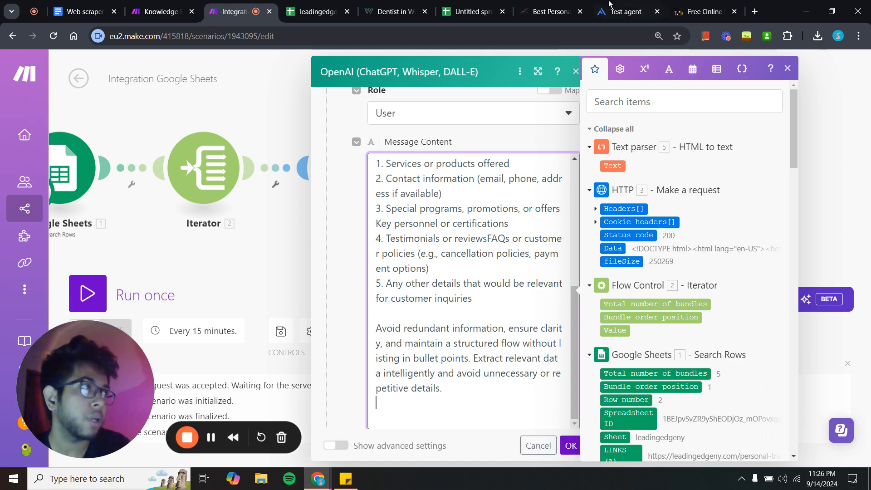
- Check the sample output in the Web scraper - Make document and save the OpenAI module's settings in the integration scenario
click(57, 6)
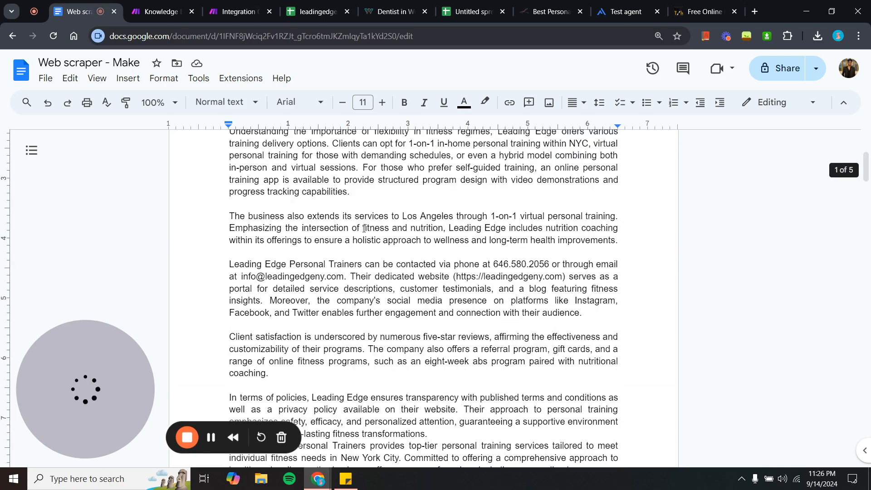
scroll(364, 228, up, 2)
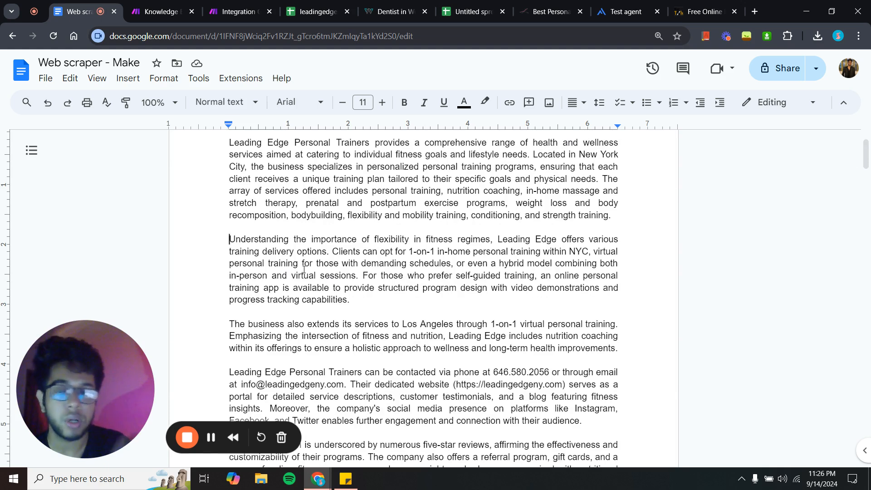
click(229, 4)
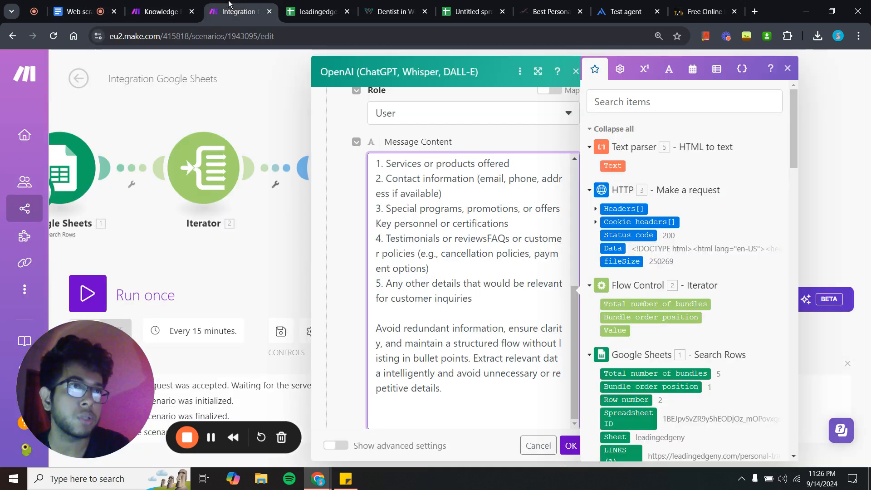
click(572, 445)
- Add a Google Docs Insert a Paragraph to a Document module after the OpenAI module
drag(669, 252, 606, 263)
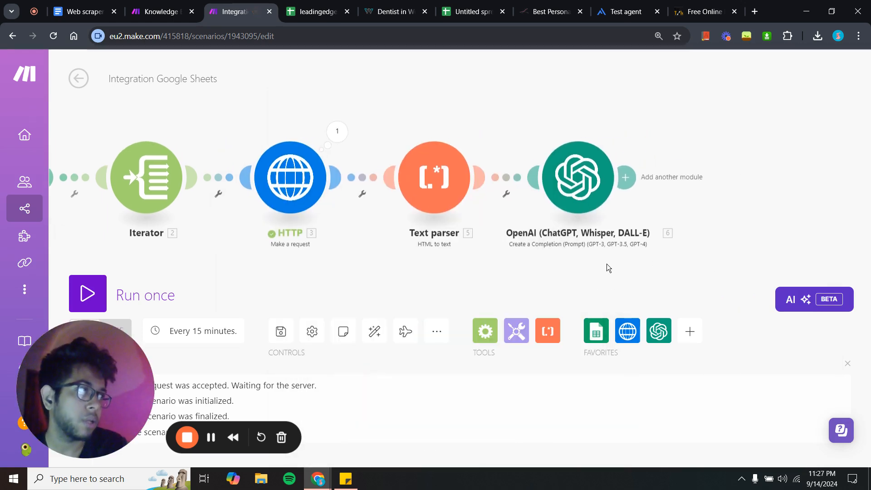
click(625, 179)
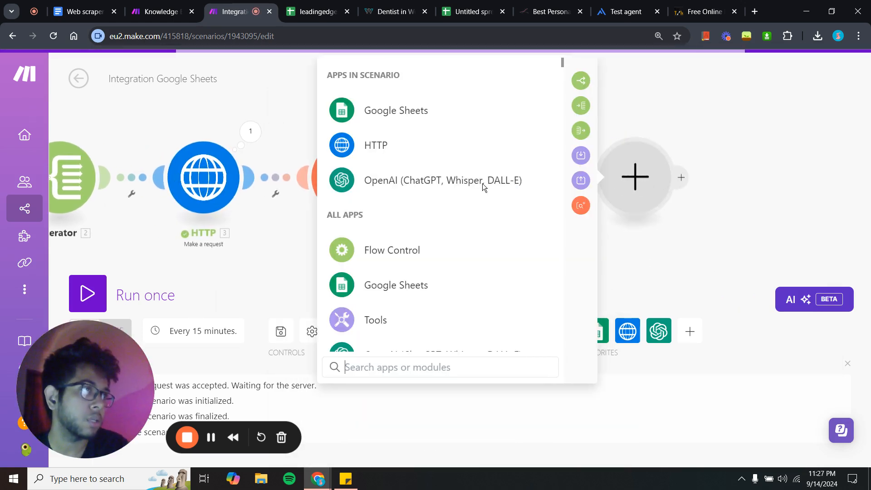
scroll(430, 270, down, 4)
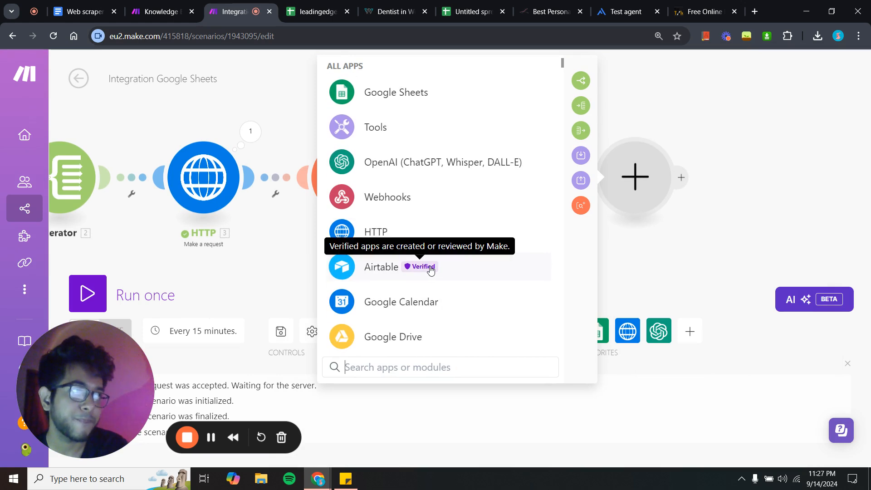
scroll(430, 270, down, 4)
text(d)
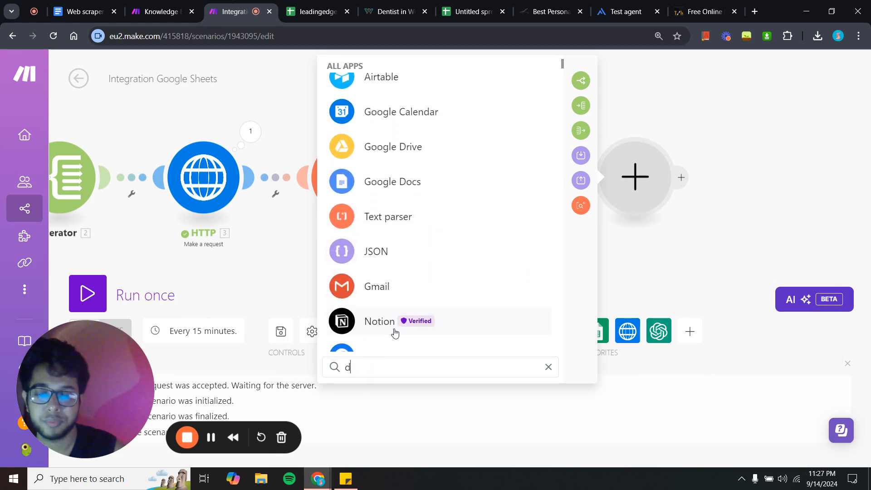
text(o)
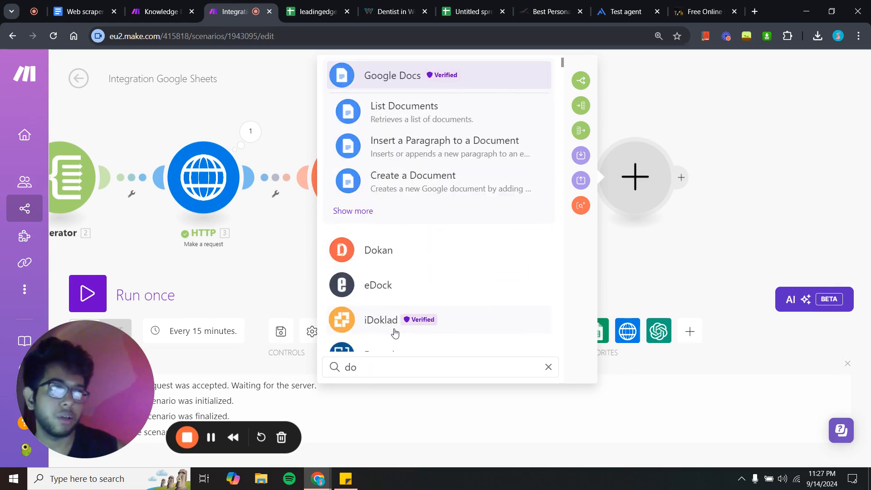
click(480, 79)
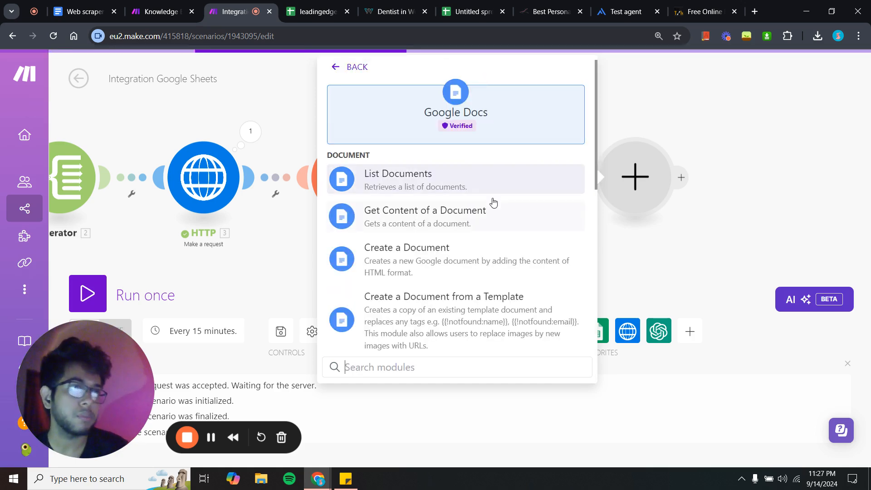
scroll(454, 305, down, 6)
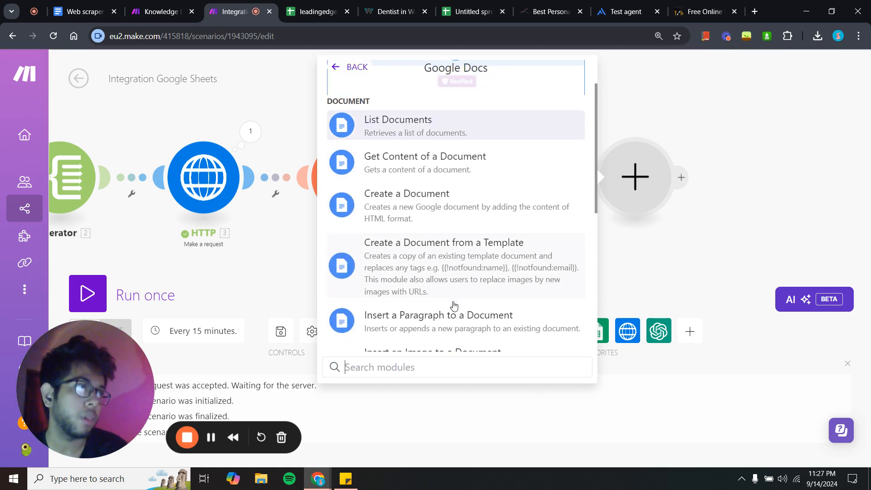
scroll(455, 299, up, 2)
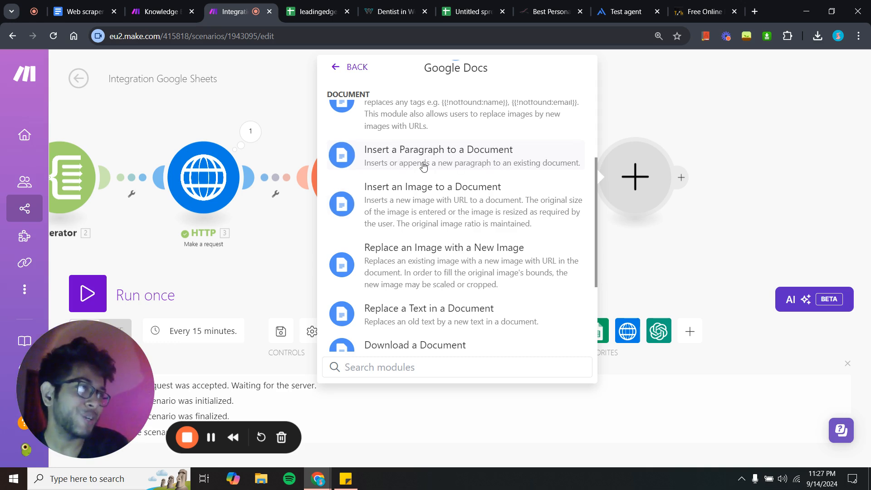
click(544, 157)
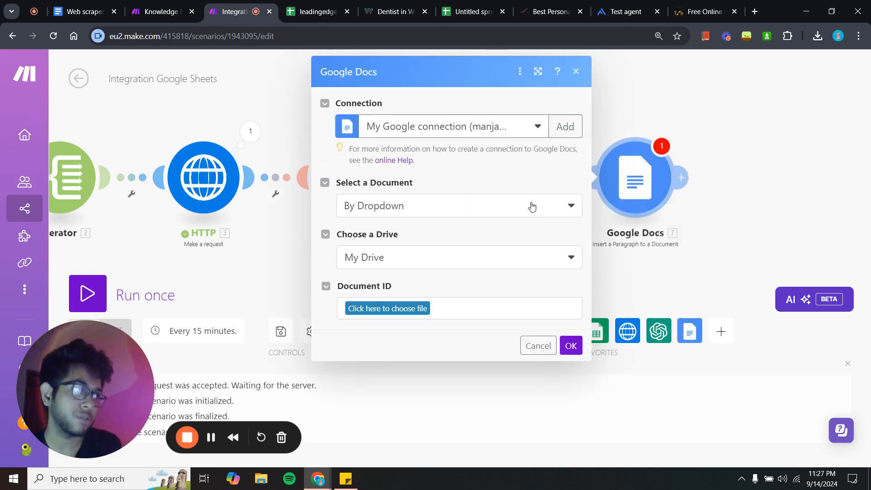
click(570, 346)
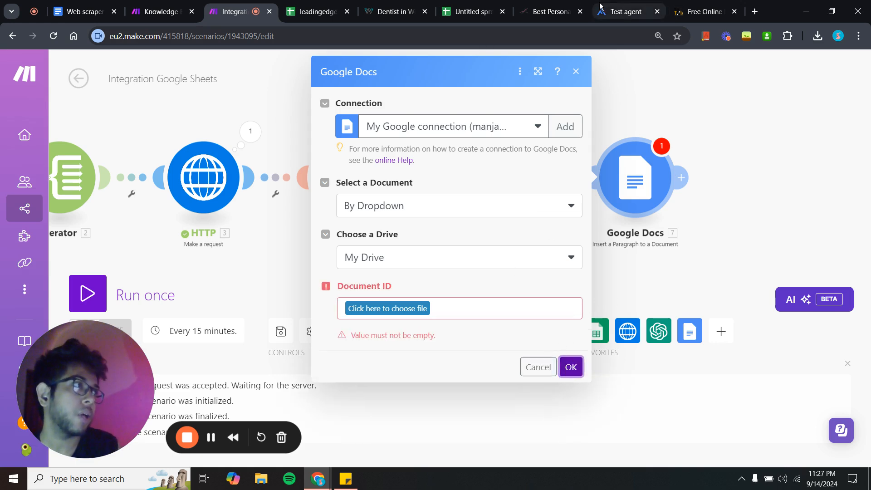
- Create a new blank document in Google Docs and name it kb
click(84, 11)
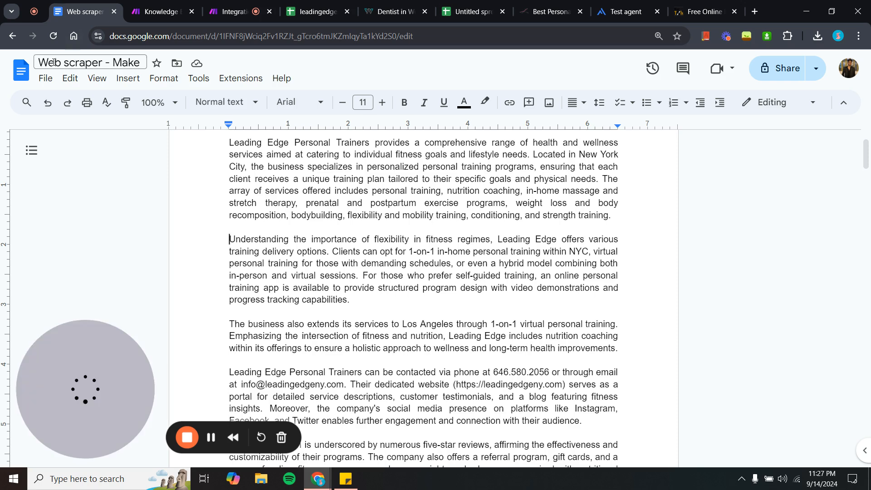
click(45, 78)
mouse_move(68, 98)
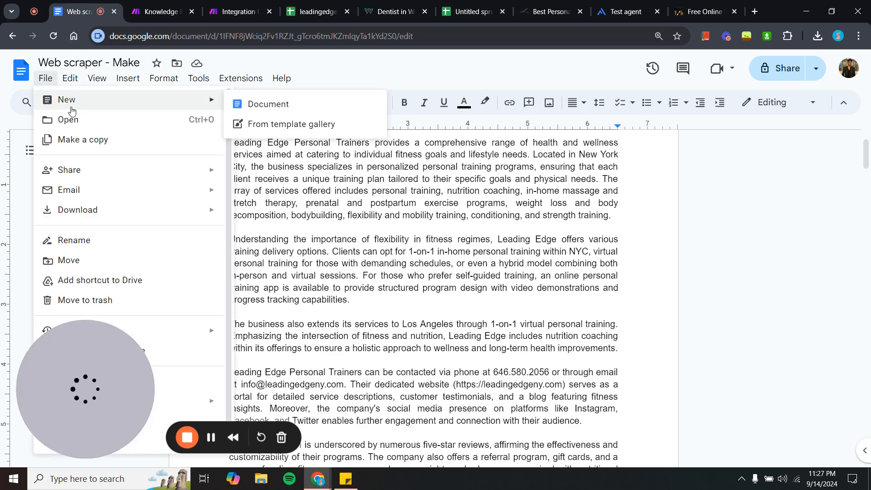
click(267, 105)
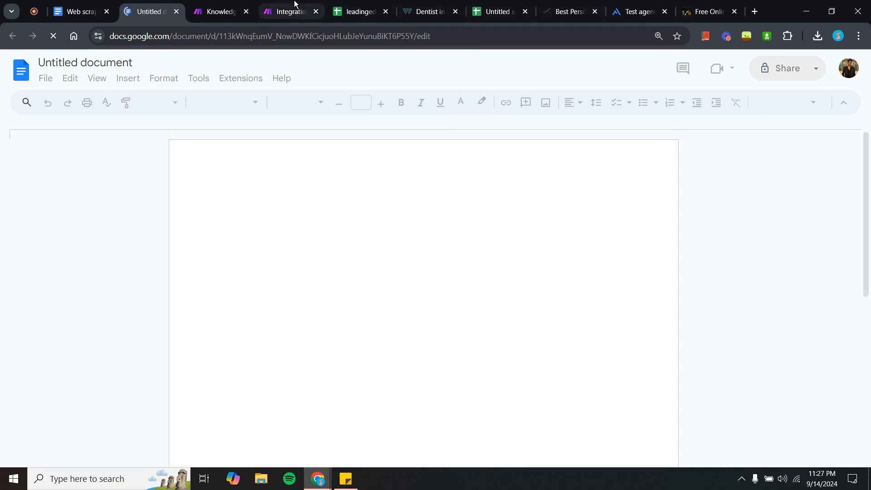
click(266, 5)
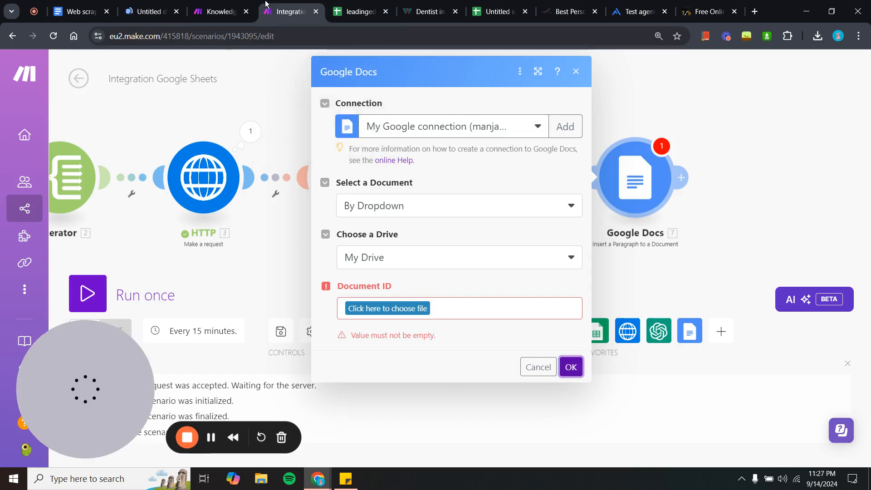
click(148, 11)
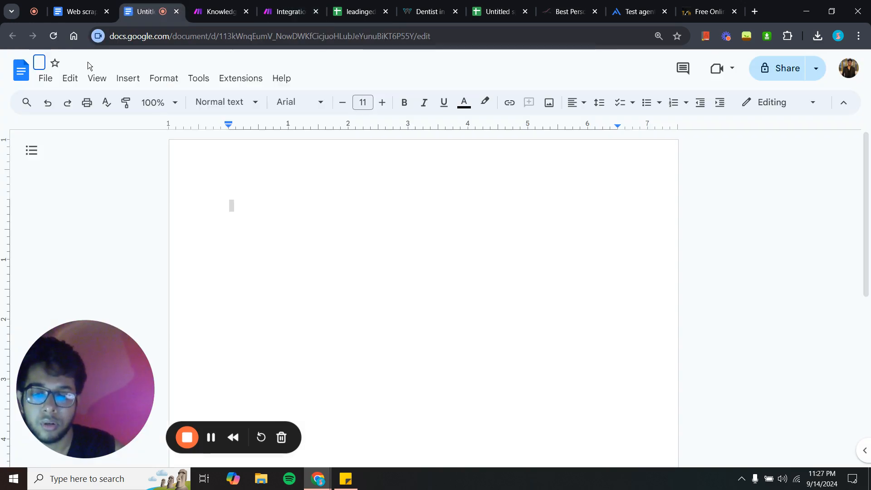
text(kb)
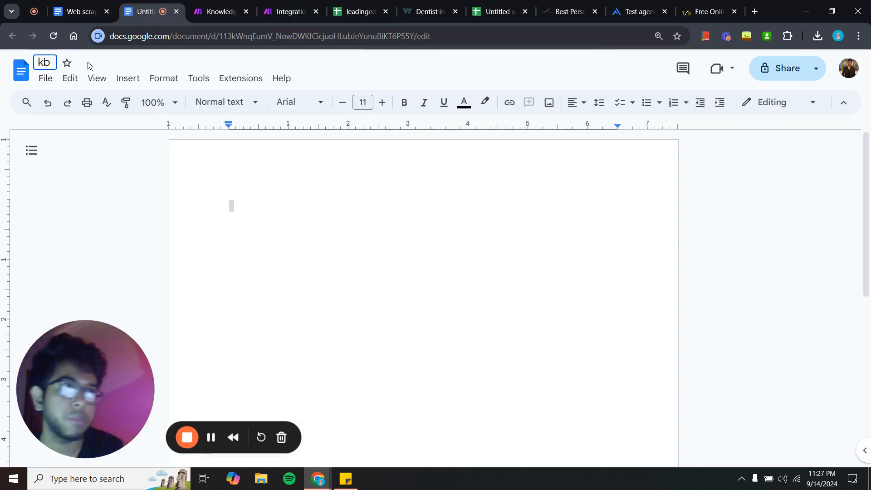
key(Return)
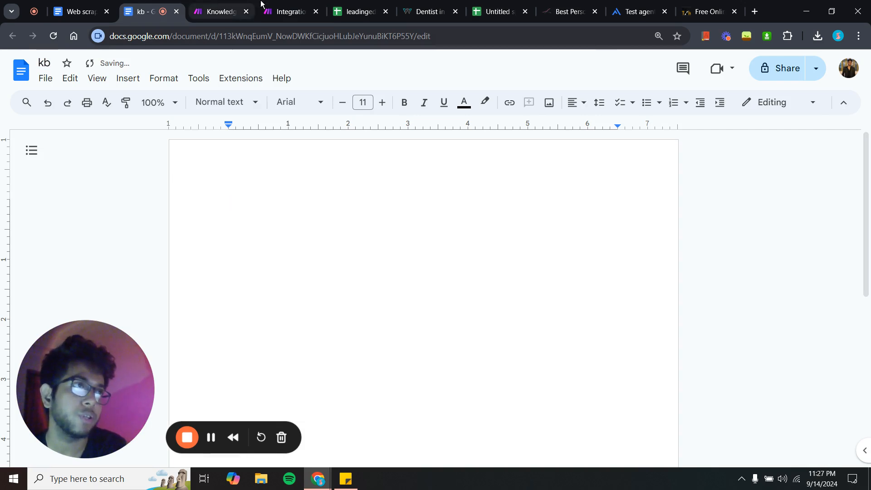
- Back in the Make integration scenario, choose the kb document as the Google Docs module's Document ID
click(295, 10)
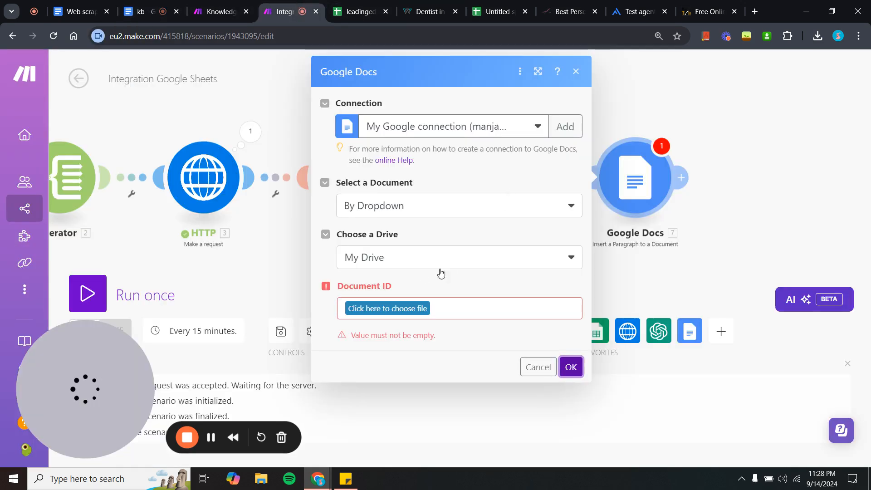
click(405, 307)
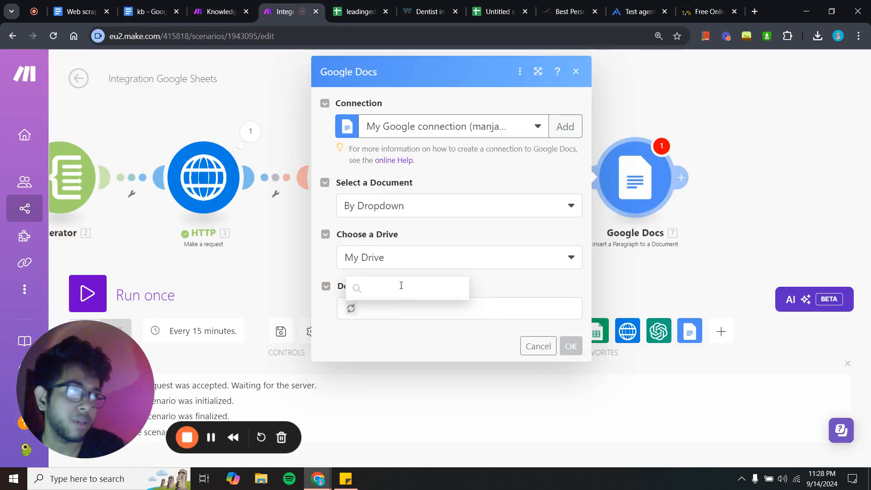
text(k)
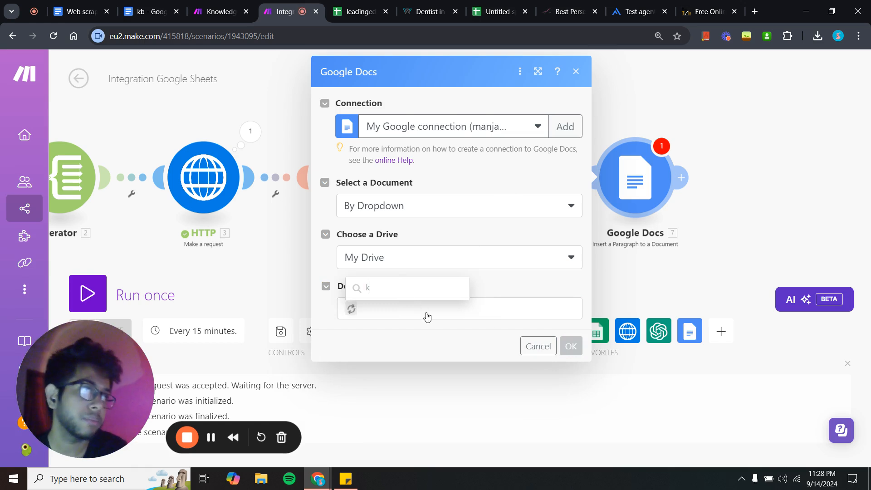
click(383, 214)
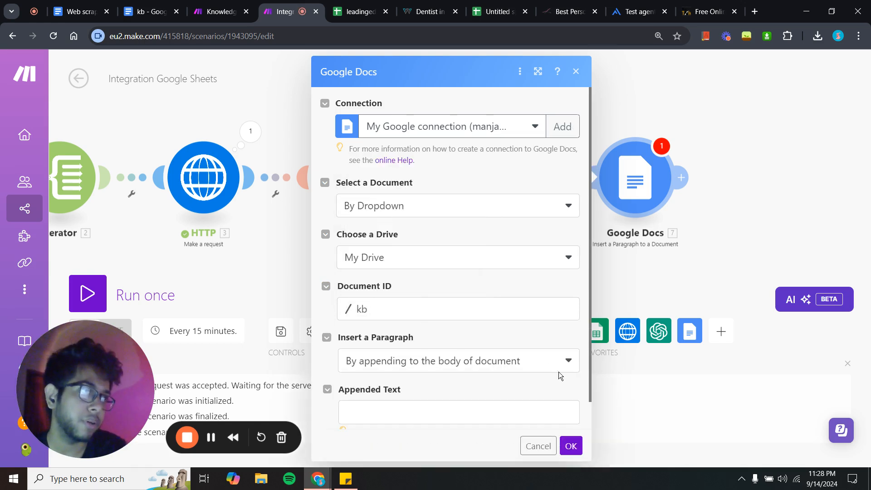
- Map the OpenAI module's Result output into Appended Text and save the Google Docs module
scroll(560, 398, down, 1)
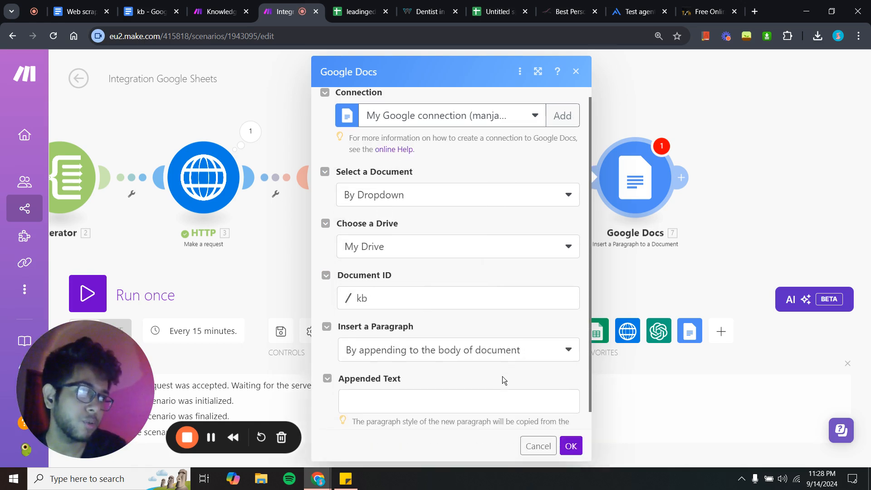
click(567, 444)
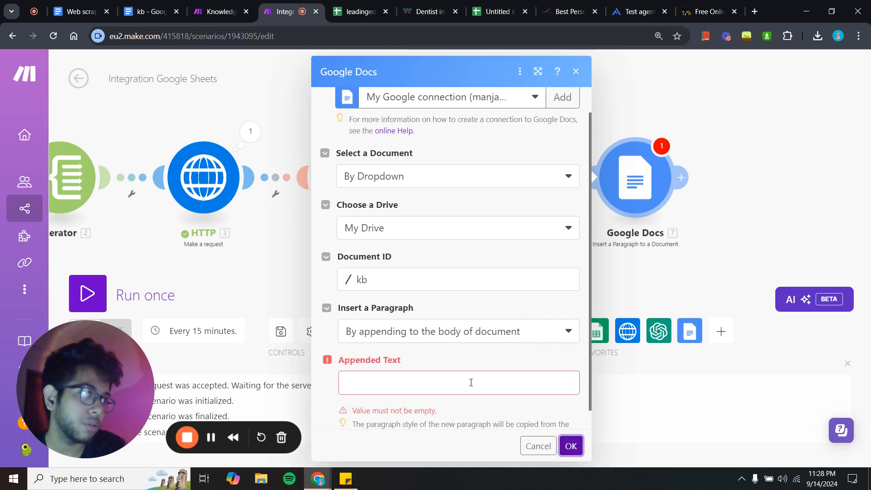
click(433, 393)
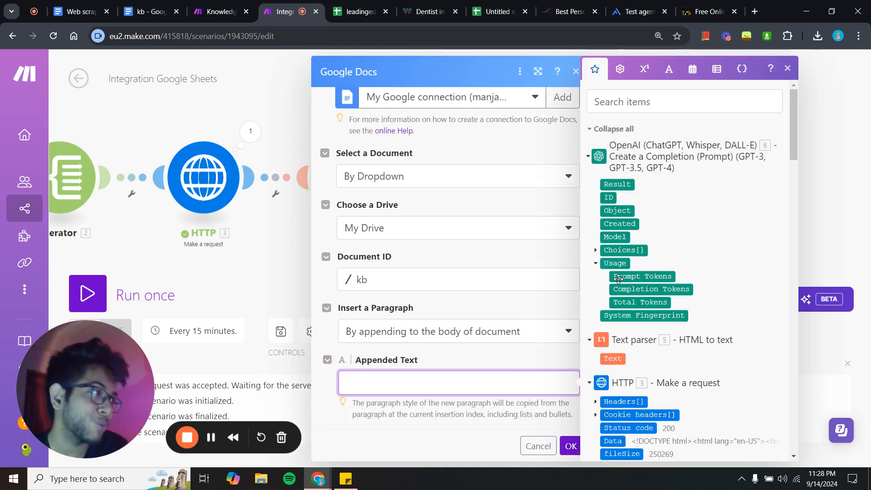
click(612, 186)
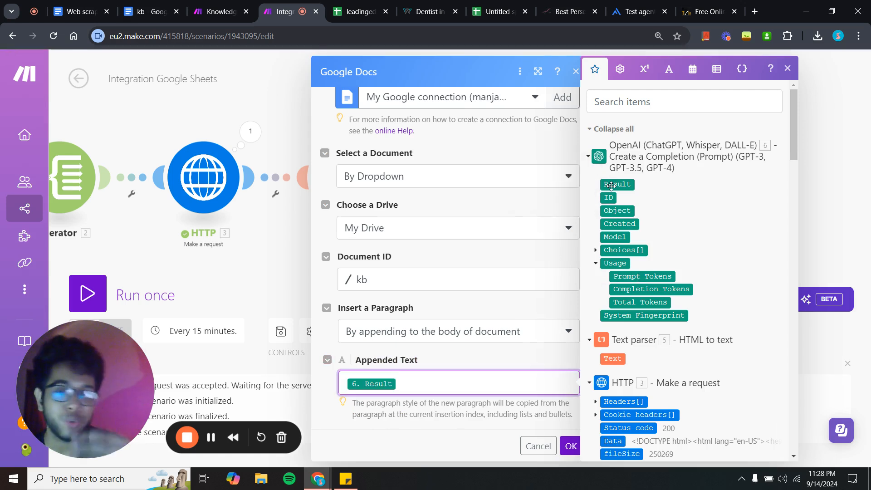
click(455, 432)
click(570, 446)
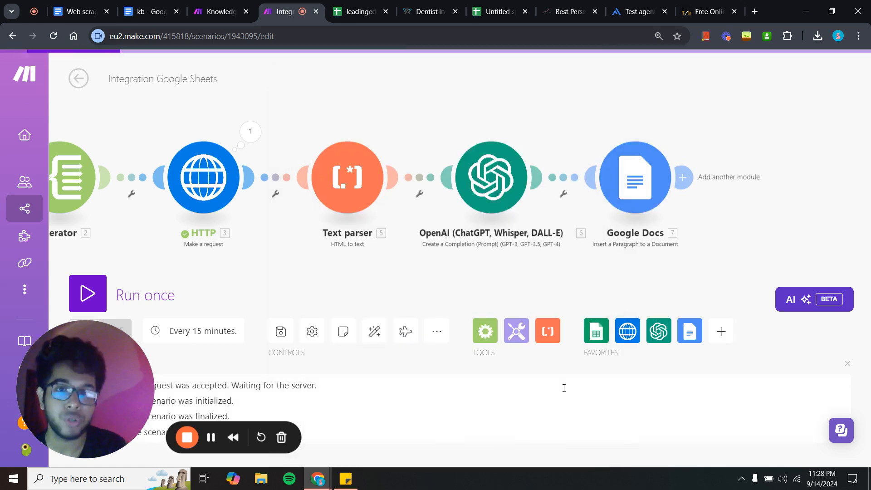
- Close the execution log and run the complete Google Sheets integration scenario once
scroll(541, 282, down, 3)
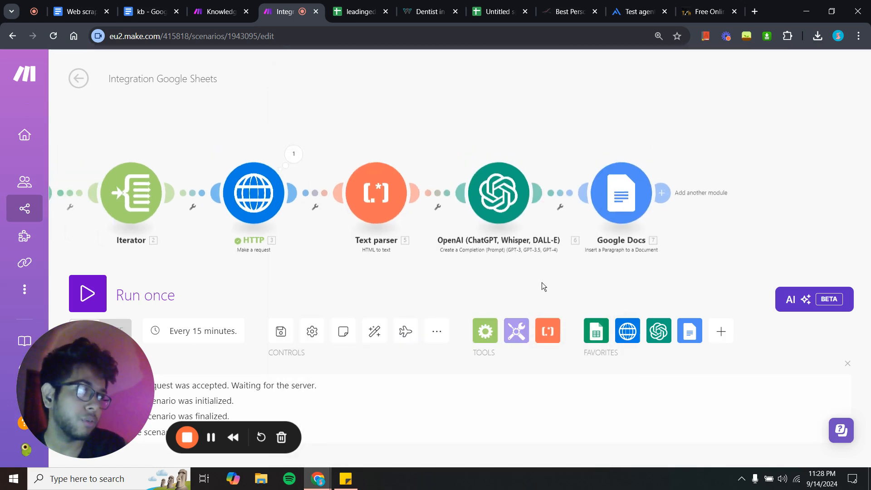
drag(542, 282, 627, 232)
scroll(563, 272, down, 1)
scroll(563, 271, down, 1)
scroll(631, 259, down, 1)
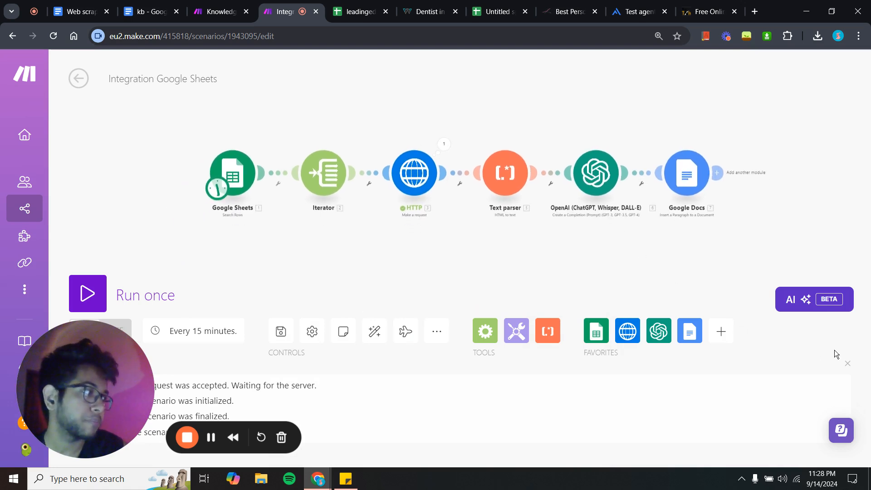
click(848, 366)
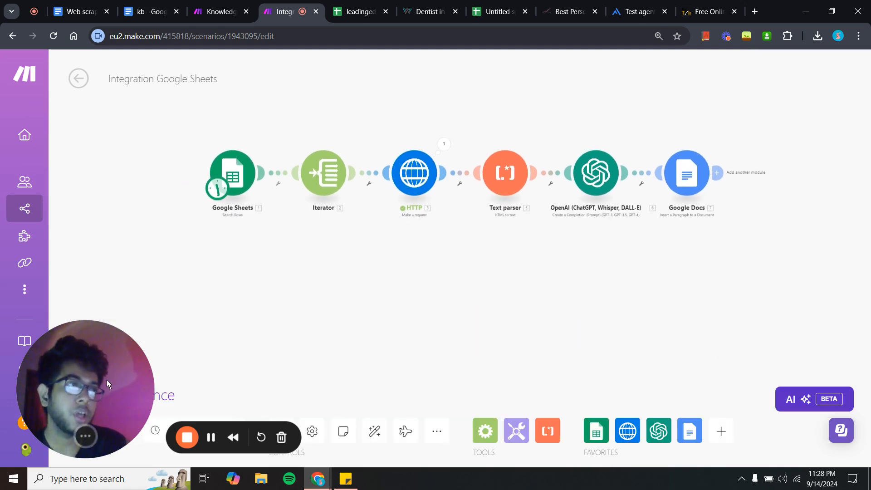
drag(107, 380, 473, 386)
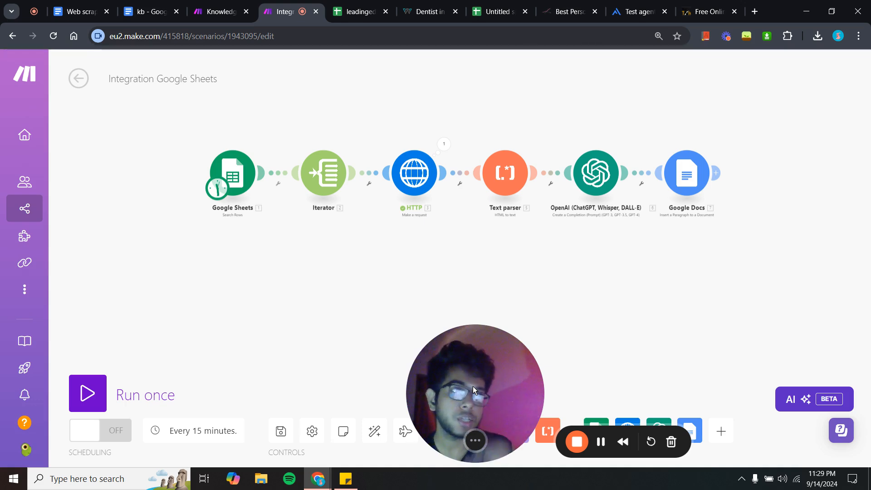
drag(466, 383, 364, 381)
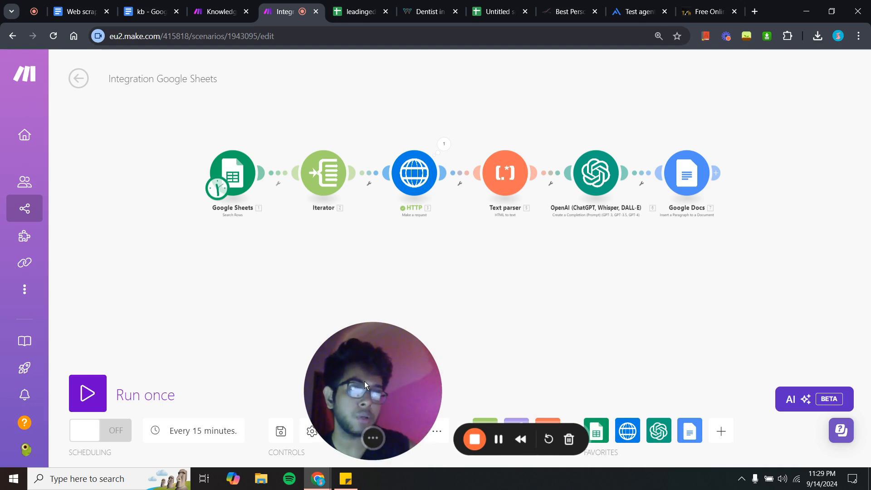
drag(358, 376, 92, 392)
click(87, 394)
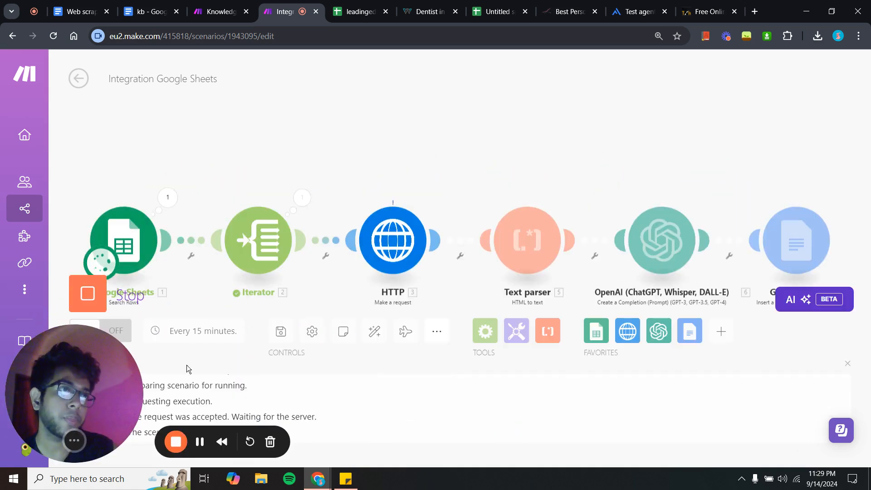
- Close the execution log and watch the modules process as the scenario runs
click(375, 331)
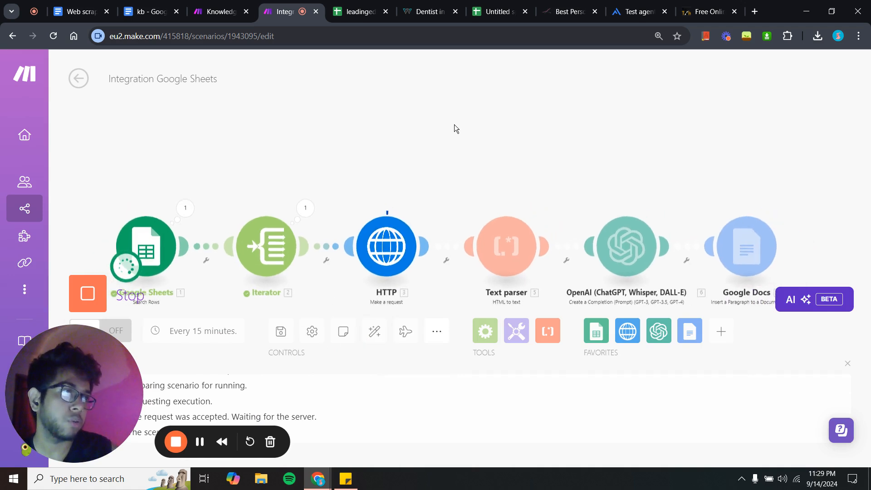
drag(454, 127, 475, 90)
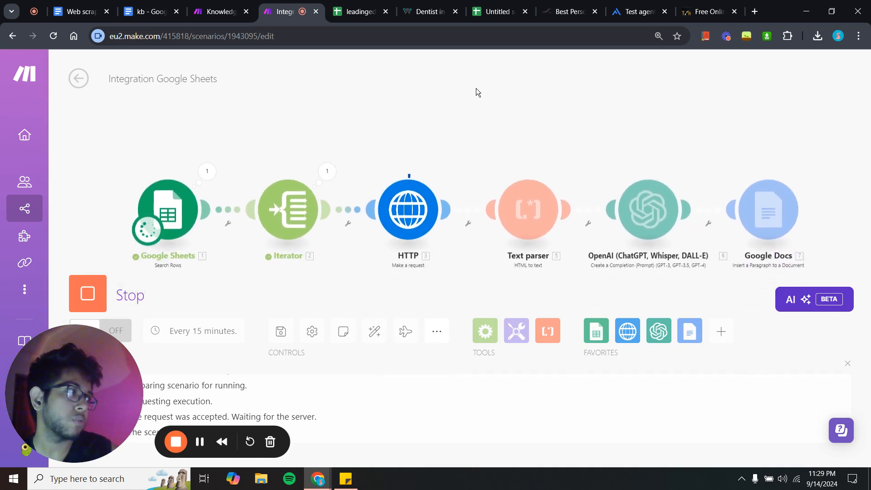
click(847, 363)
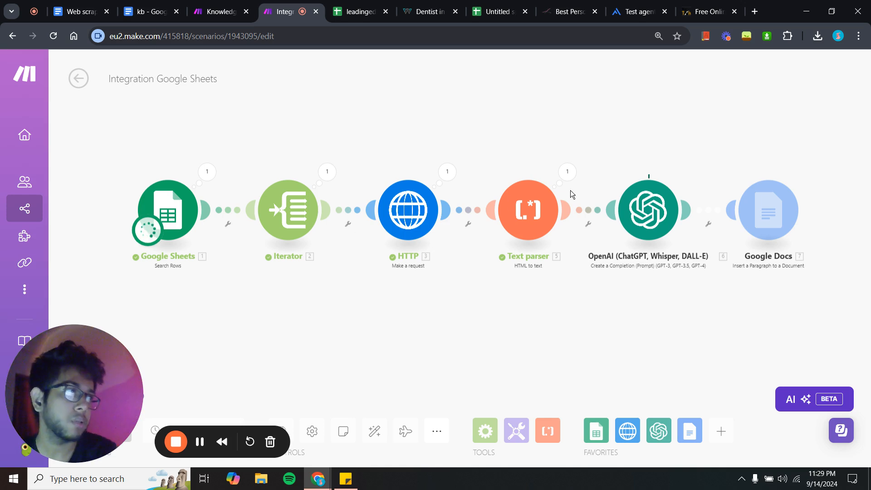
drag(580, 314, 558, 306)
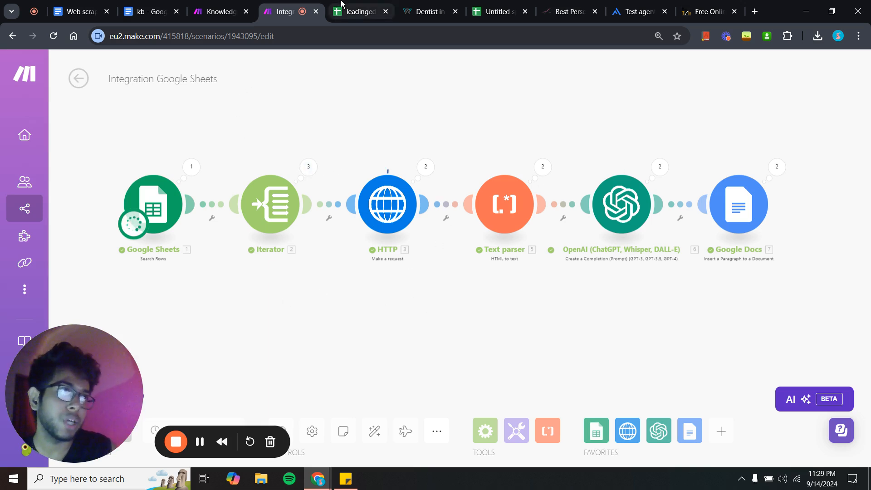
- Switch to the leadingedgeny1 Google Sheet and review the website links listed in the LINKS column
key(ctrl+Tab)
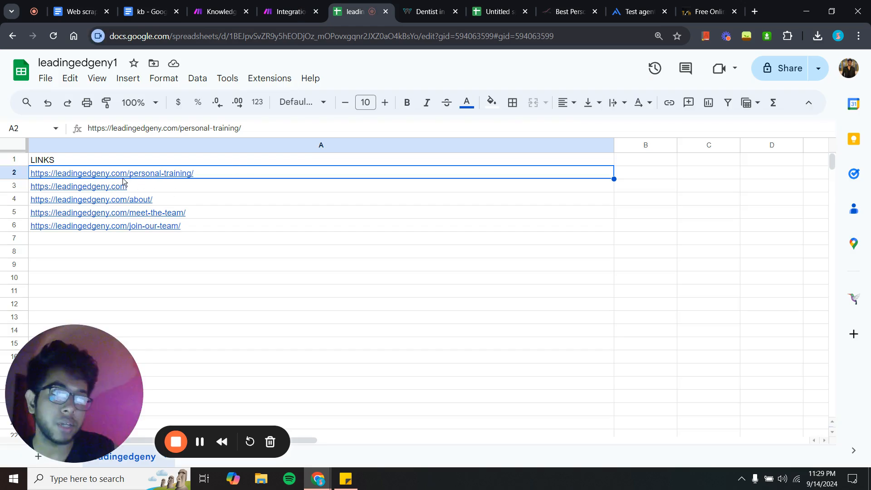
click(396, 292)
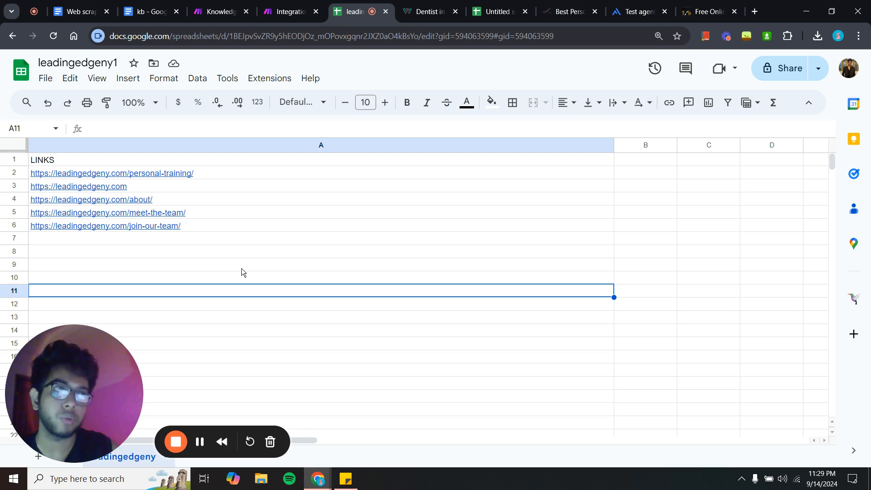
click(352, 347)
- Return to the Make integration scenario and check the run status of every module
click(269, 18)
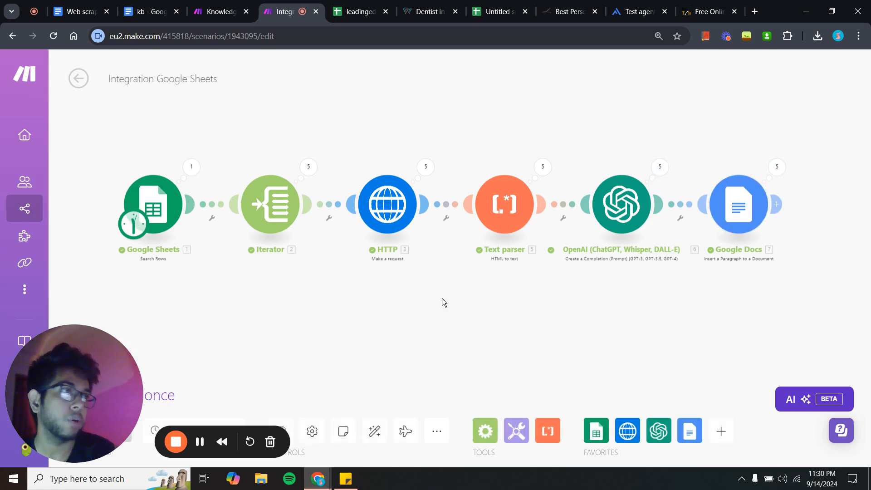
scroll(369, 267, up, 2)
scroll(369, 266, down, 2)
drag(349, 320, 352, 314)
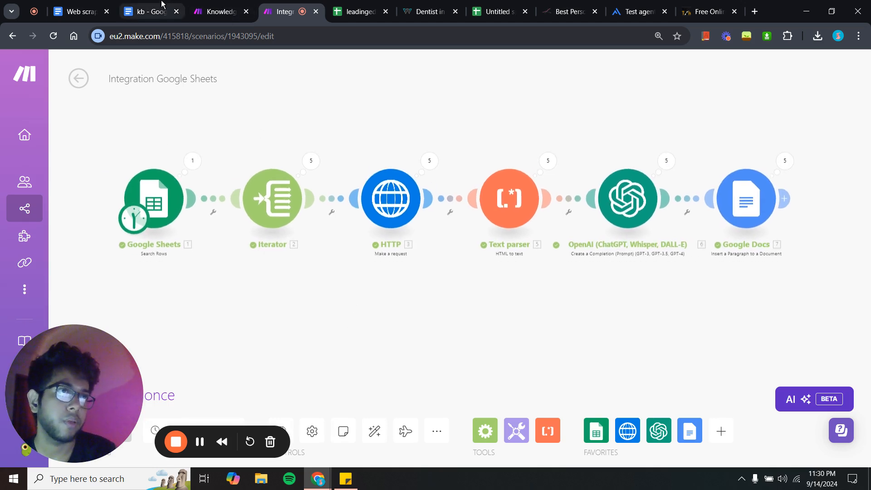
- Switch to the kb document in Google Docs and read through the appended knowledge base text
click(150, 11)
scroll(282, 229, down, 10)
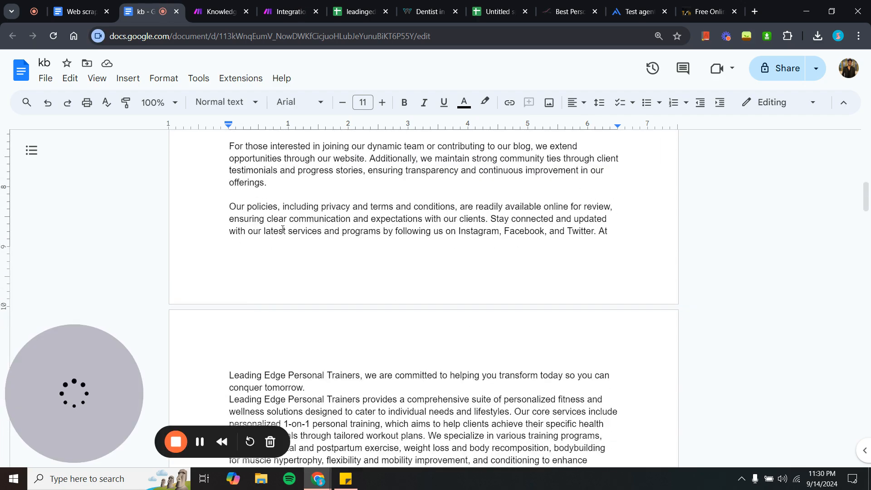
scroll(283, 229, down, 10)
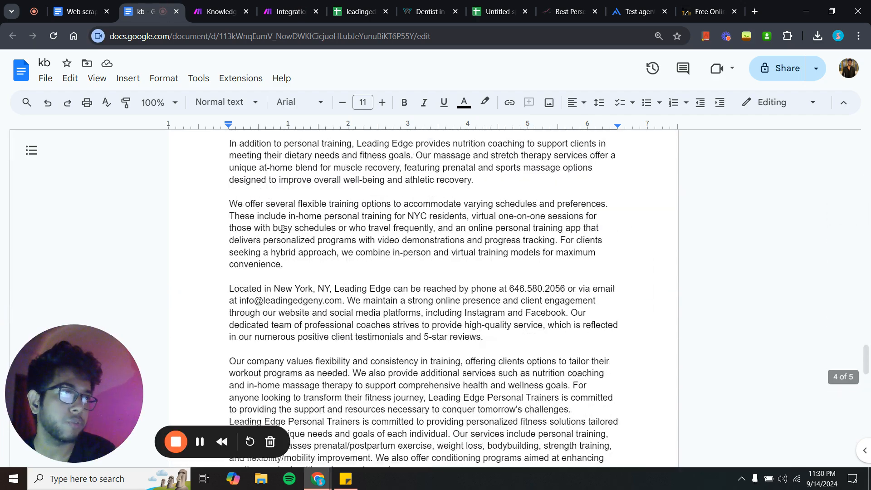
scroll(282, 229, up, 20)
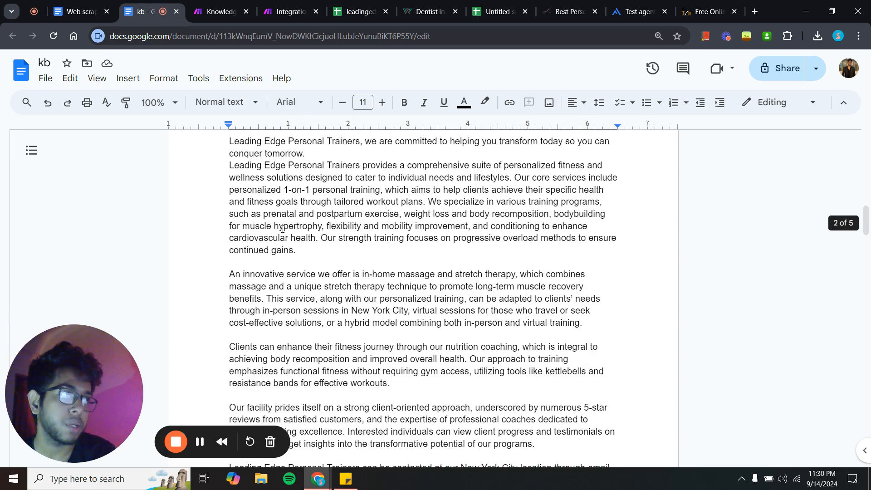
scroll(282, 229, up, 3)
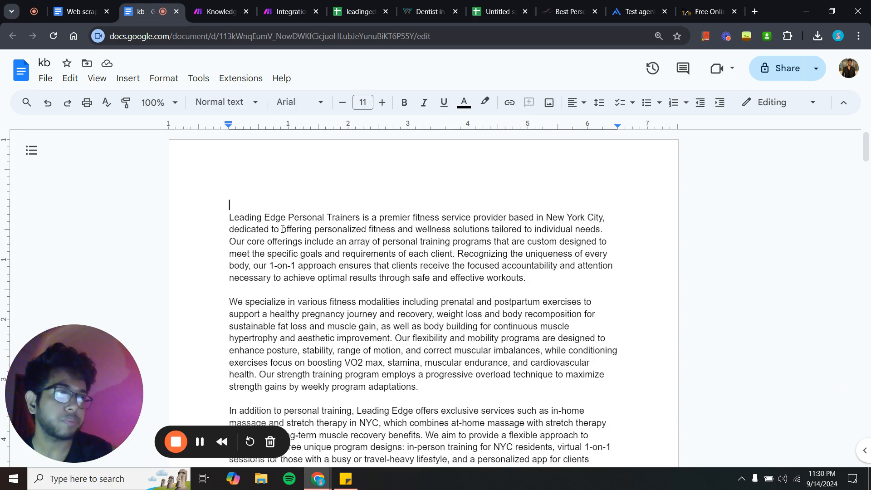
scroll(282, 229, down, 15)
click(291, 12)
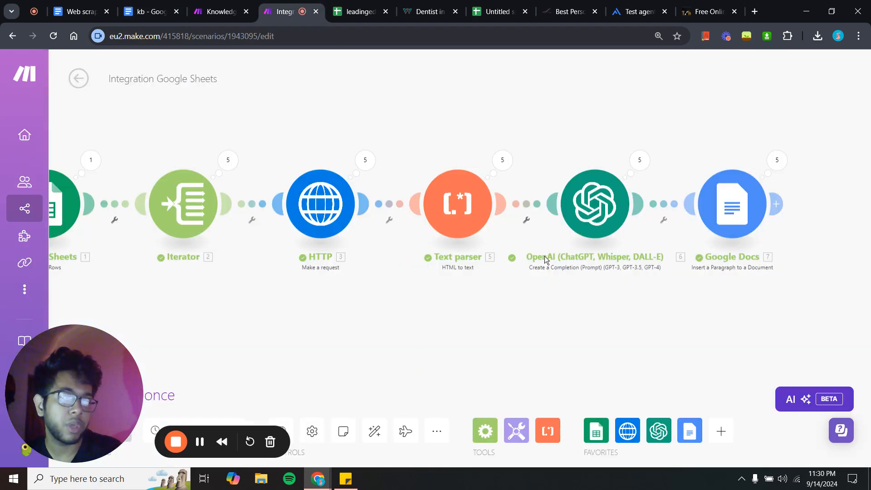
click(135, 4)
scroll(354, 296, down, 7)
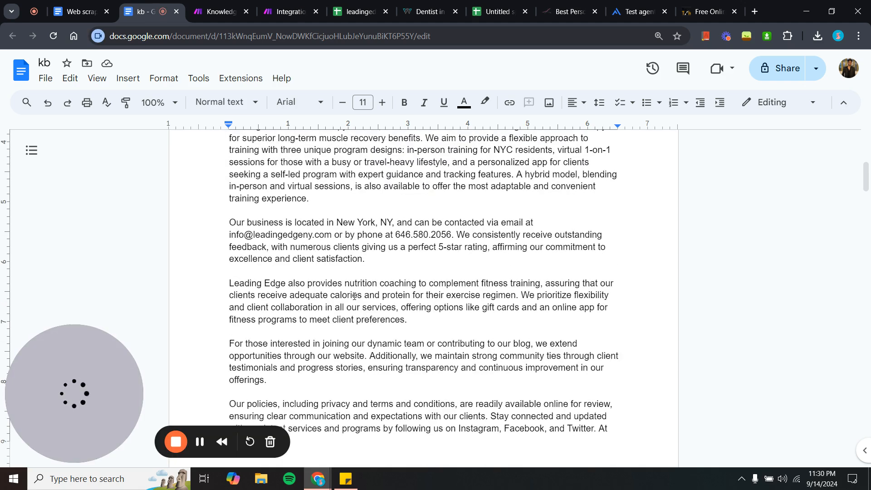
scroll(354, 296, up, 7)
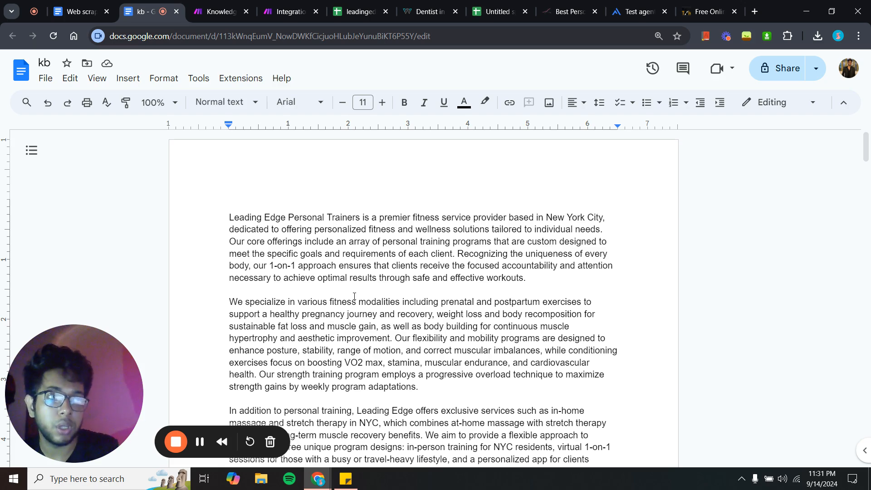
scroll(480, 398, down, 10)
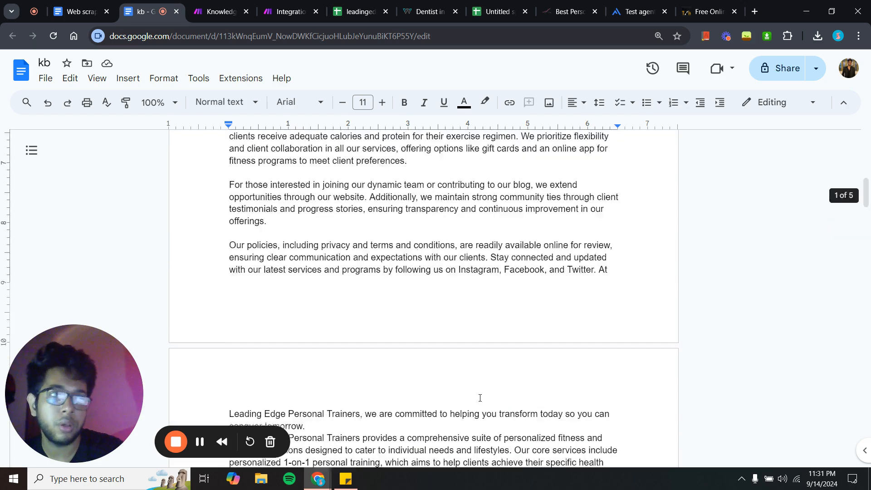
scroll(358, 265, up, 10)
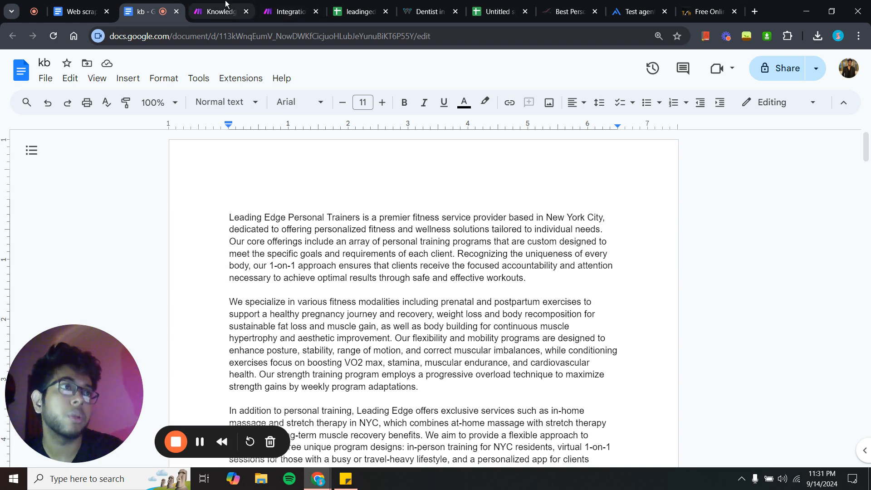
- Go back to the Make scenario and open the OpenAI module's settings
click(260, 5)
drag(616, 321, 604, 306)
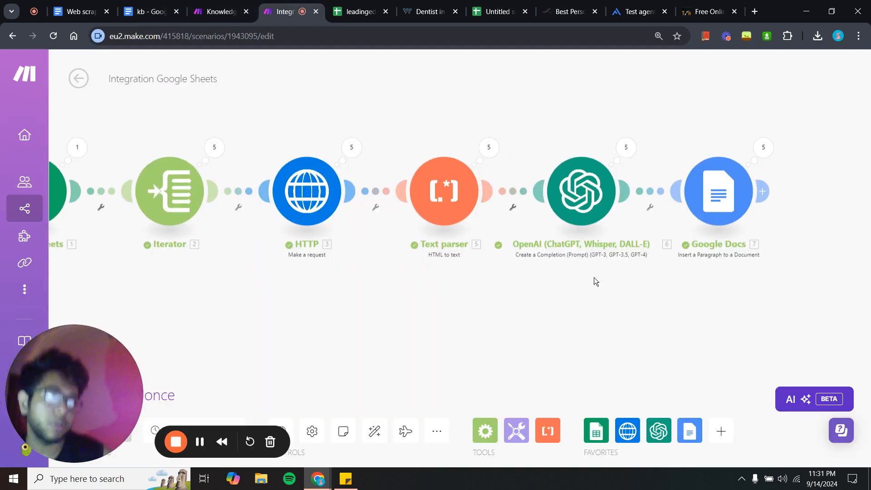
scroll(587, 323, down, 1)
drag(587, 322, 587, 292)
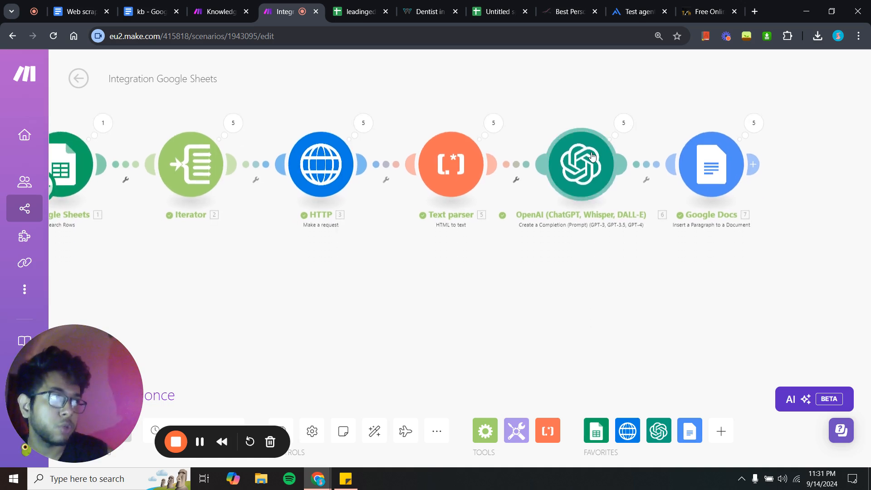
click(591, 176)
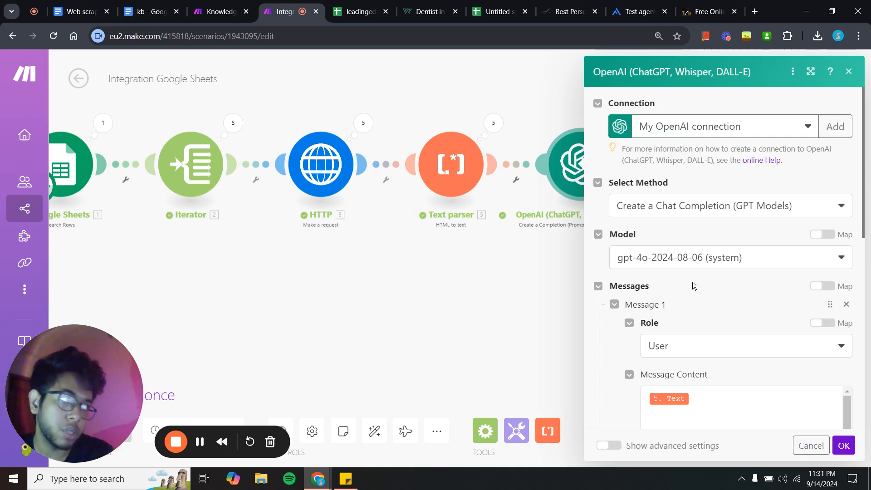
- Review the full knowledge base prompt in the OpenAI module's Message Content, and close the settings without changes
scroll(696, 287, down, 5)
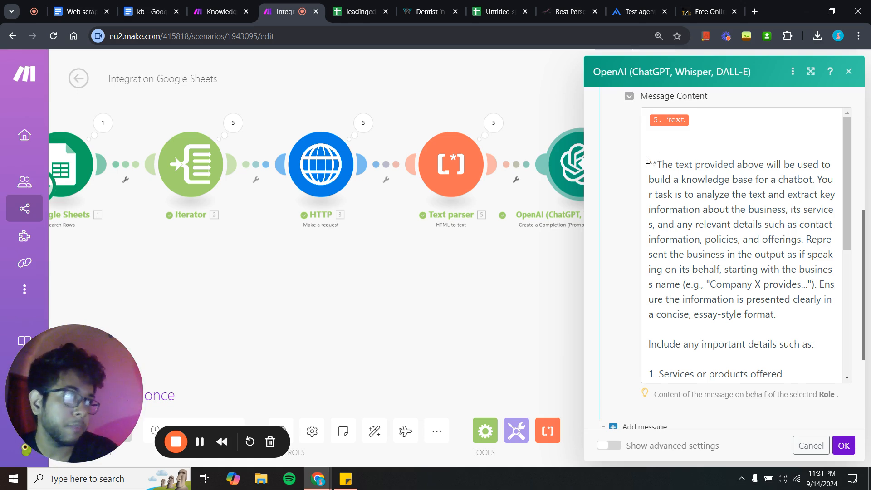
drag(648, 160, 814, 344)
click(793, 357)
scroll(793, 353, down, 1)
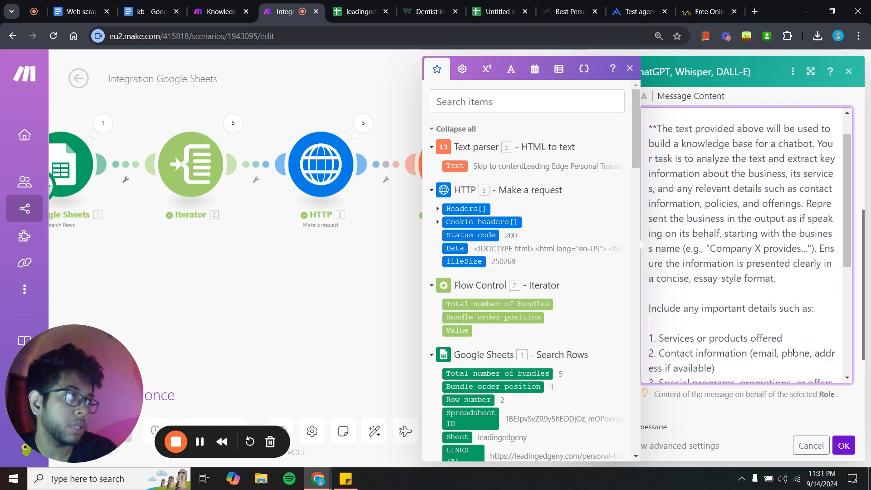
scroll(793, 353, up, 1)
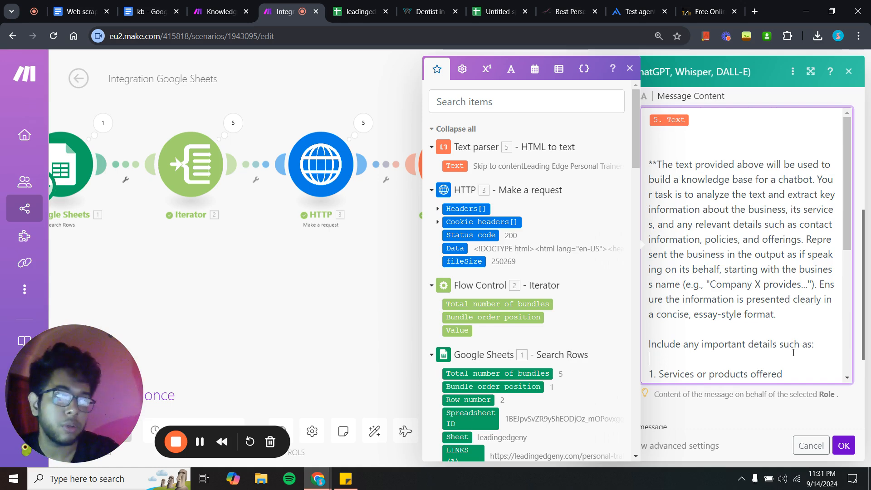
scroll(785, 336, down, 5)
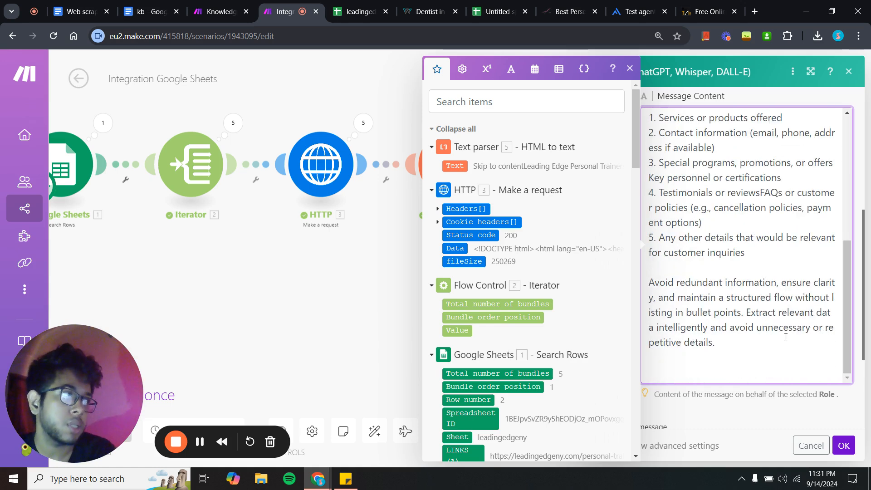
scroll(771, 323, up, 6)
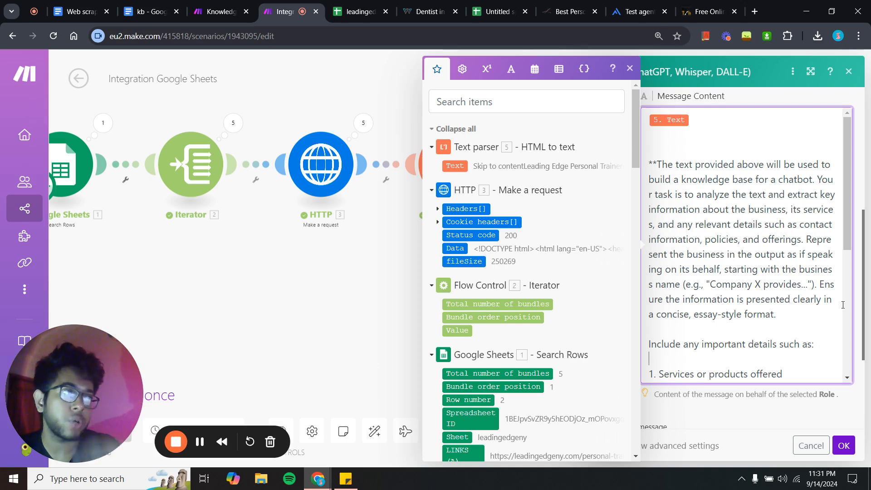
click(385, 306)
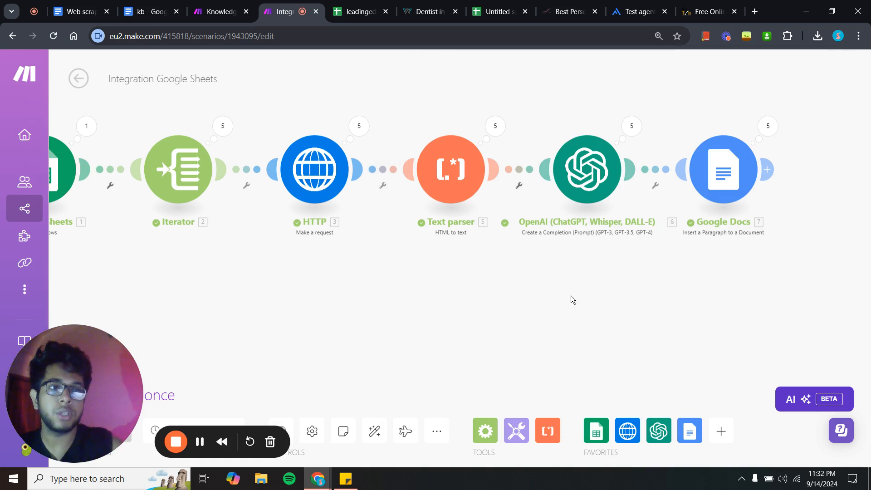
- Open the Google Docs module's settings to check its connection, and close them again
scroll(549, 290, down, 2)
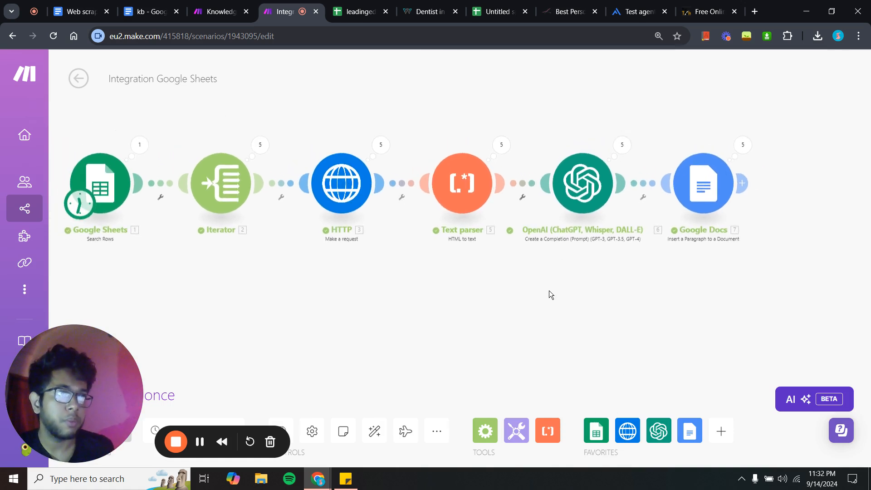
click(675, 191)
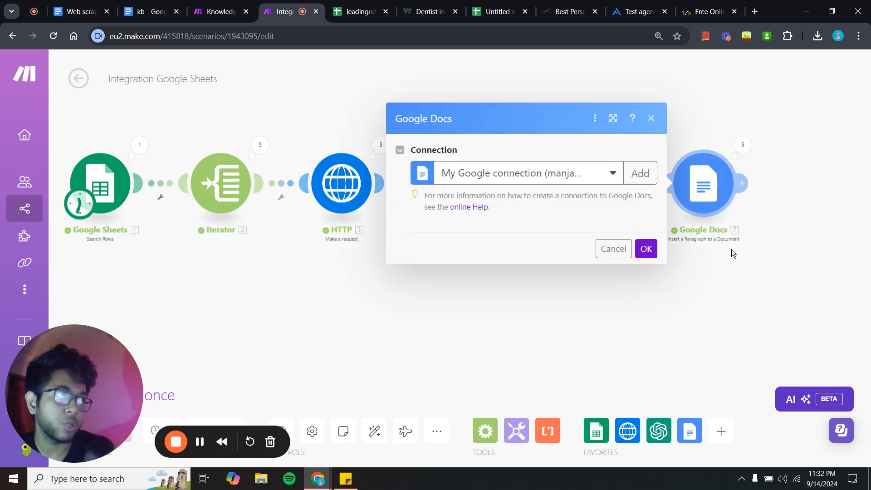
click(758, 332)
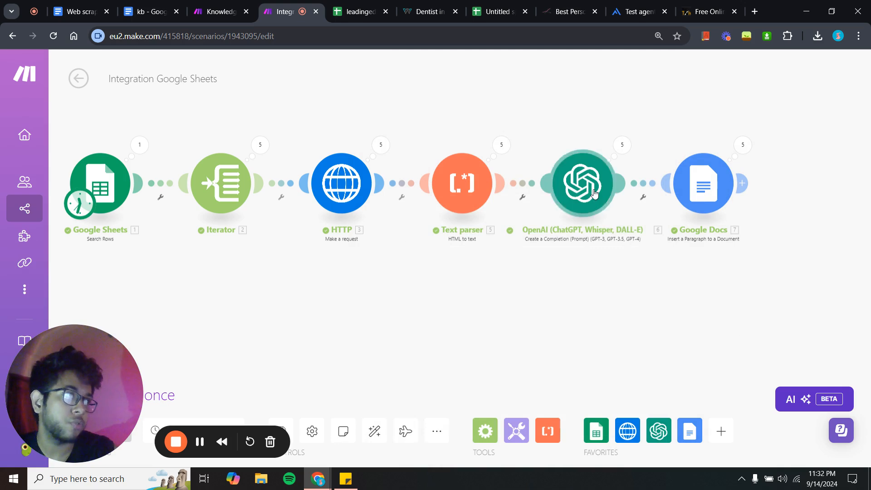
- Reopen the OpenAI module, recheck its Message Content prompt and confirm the settings
scroll(695, 322, down, 5)
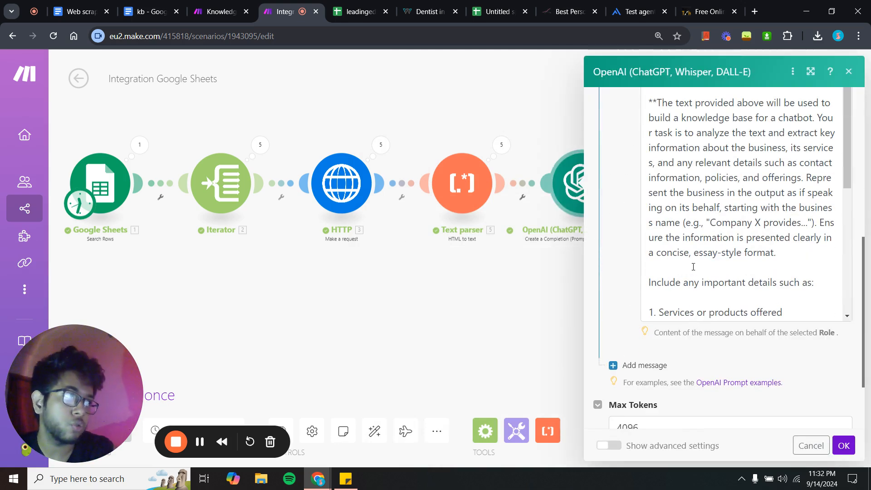
scroll(693, 267, up, 2)
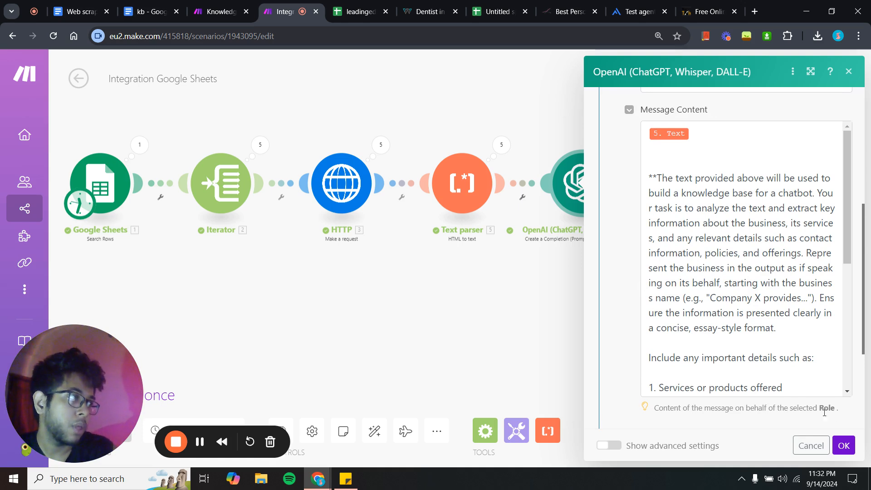
click(844, 446)
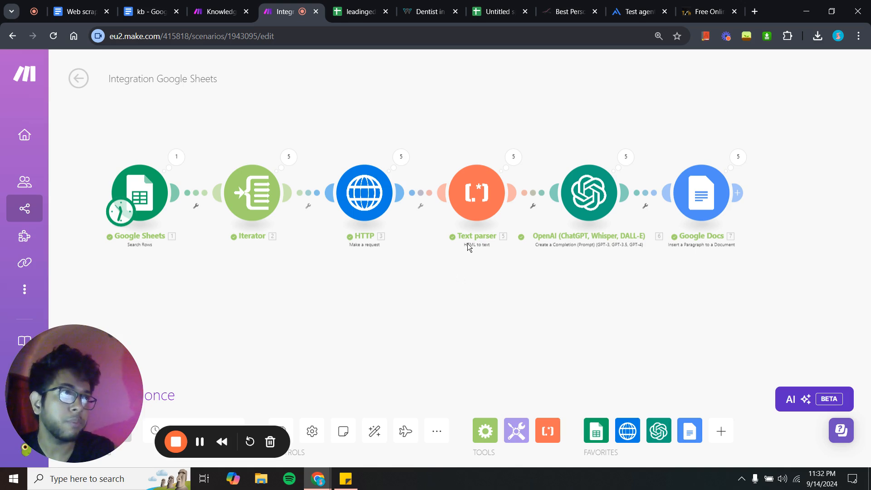
- Switch to The Dentists of Woodbridge website and look over its home page
click(429, 11)
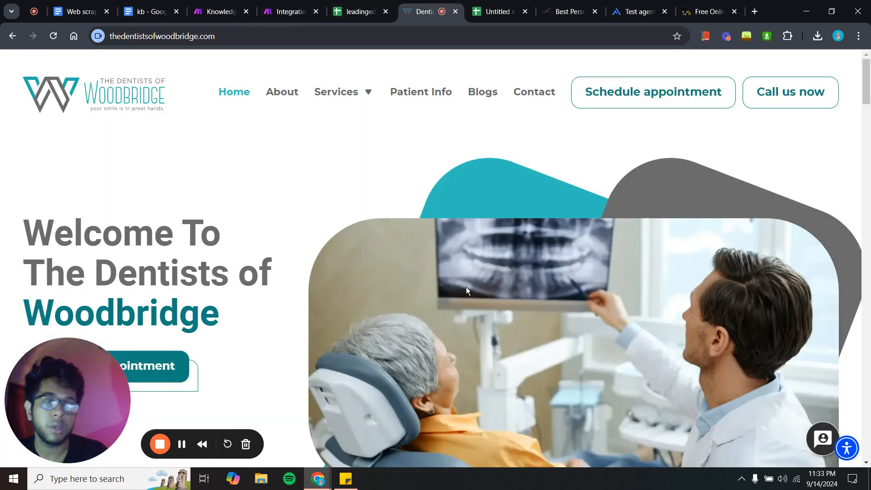
scroll(411, 270, down, 14)
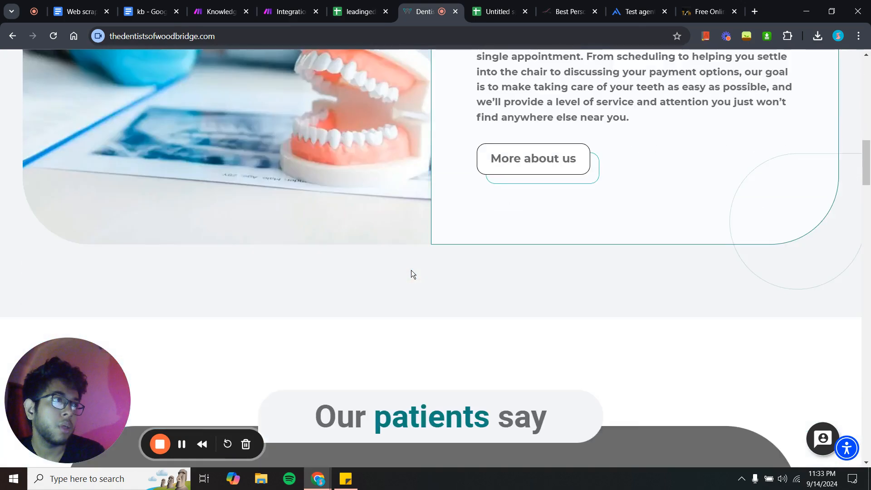
scroll(411, 270, up, 14)
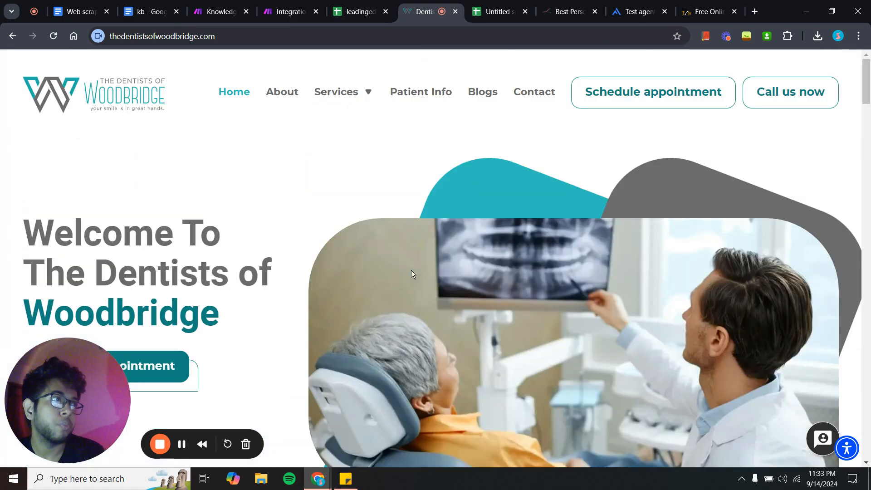
- Examine the list of dental services offered on The Dentists of Woodbridge website
click(353, 94)
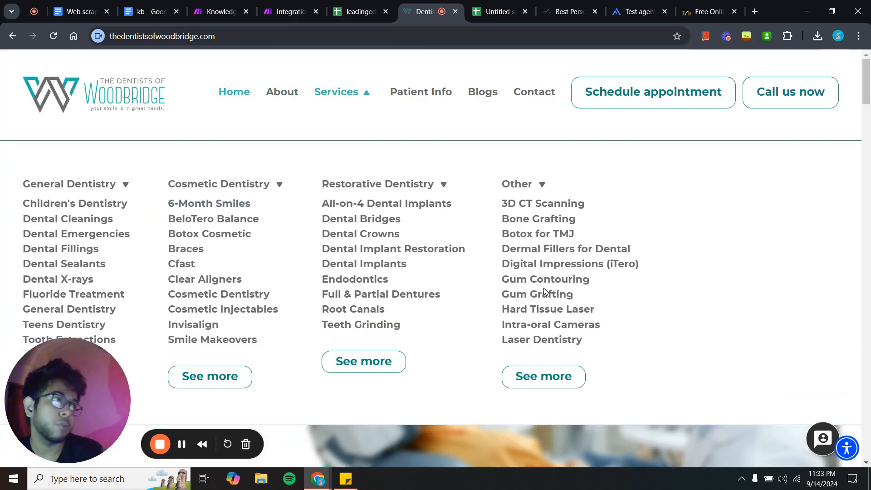
click(493, 450)
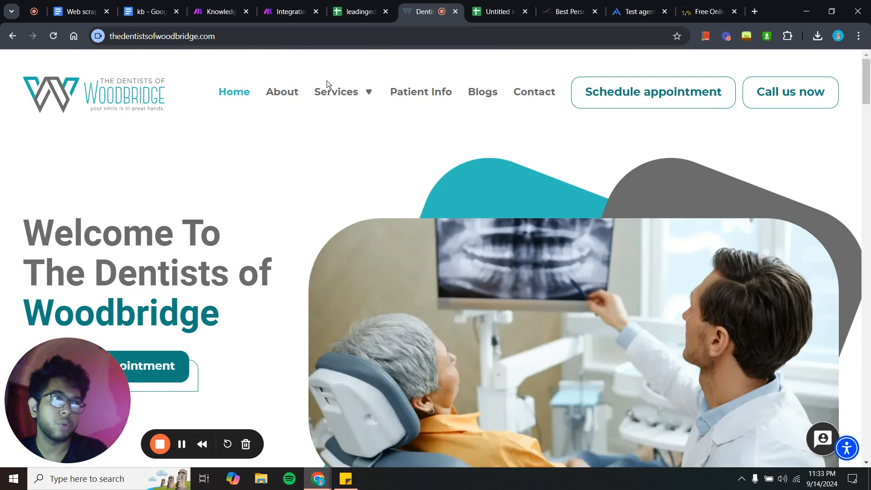
click(345, 98)
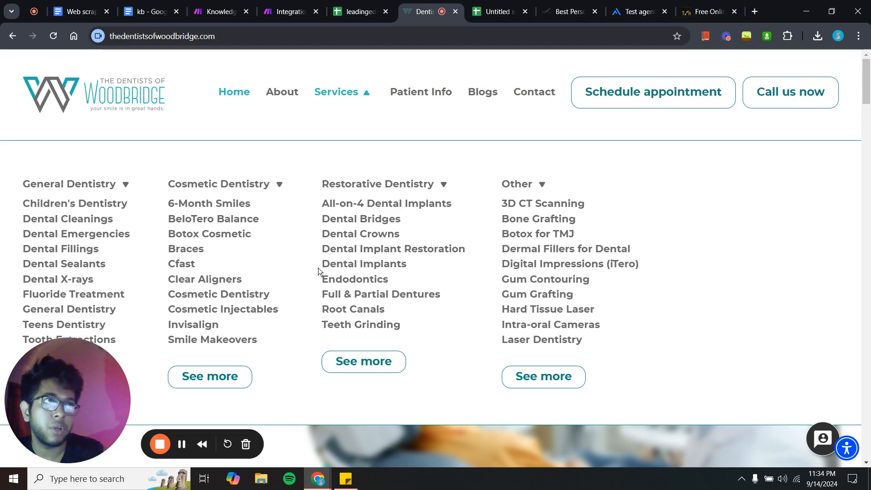
- Switch back to the Make scenario, review the OpenAI module's Message Content prompt and Max Tokens setting, and confirm the settings
click(290, 11)
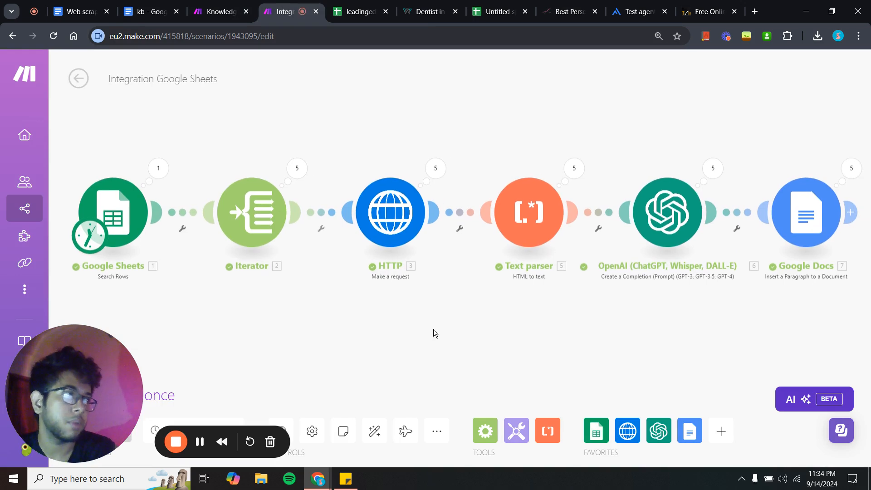
click(651, 242)
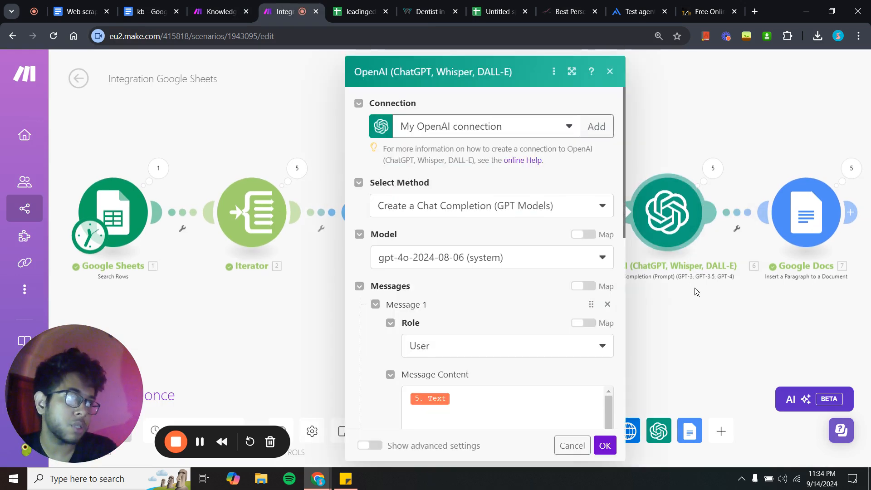
scroll(488, 302, down, 5)
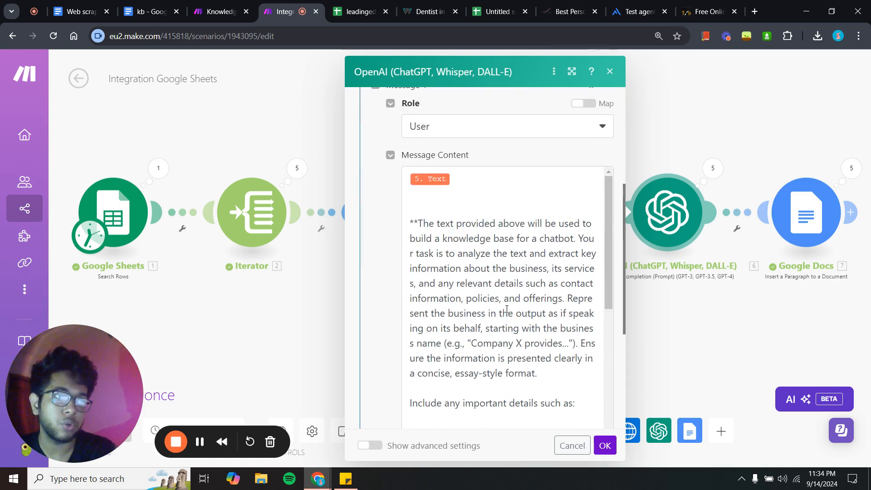
scroll(523, 339, down, 5)
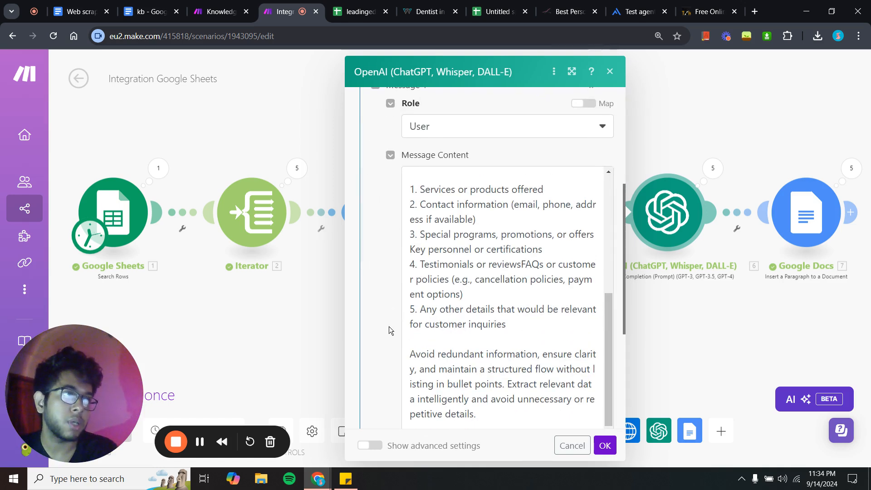
scroll(388, 326, down, 4)
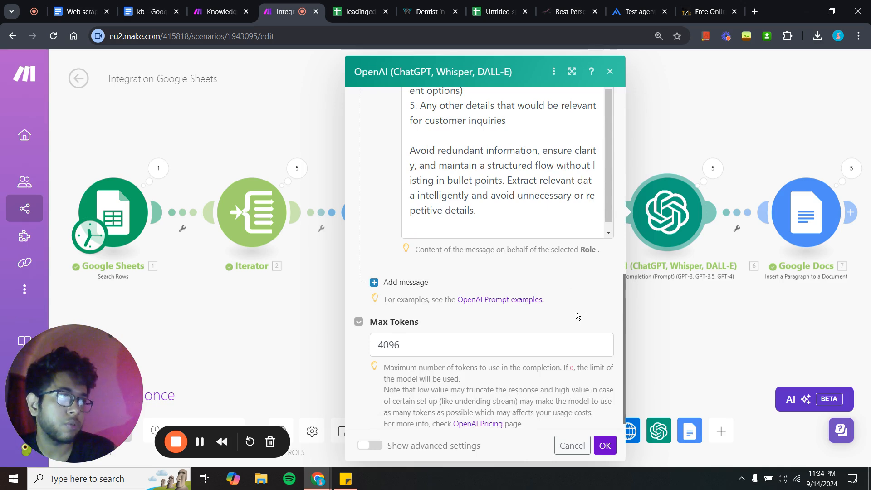
scroll(576, 311, up, 3)
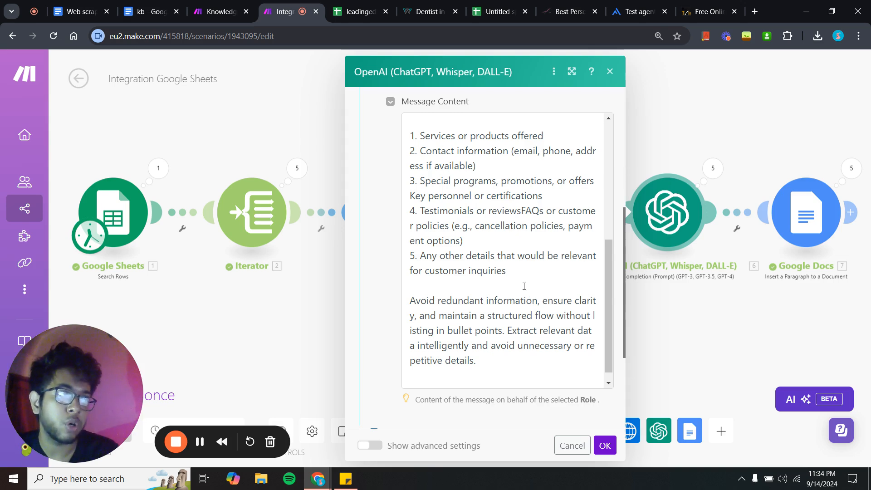
scroll(524, 286, up, 6)
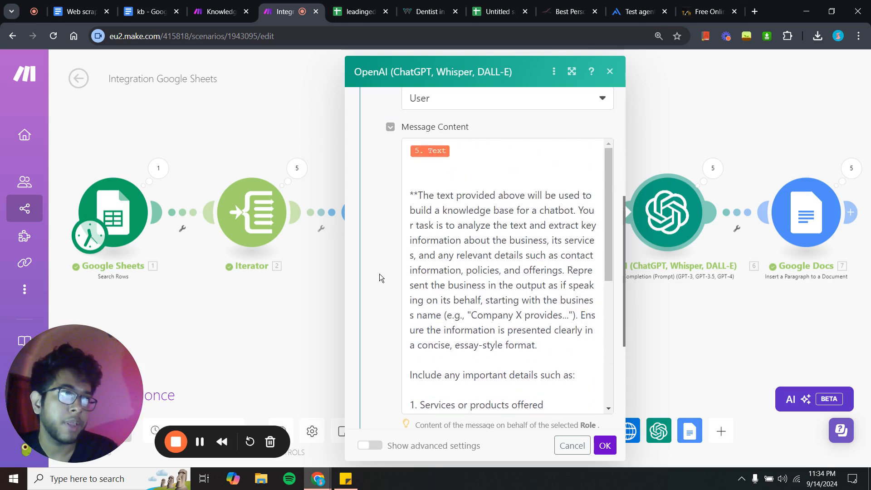
scroll(380, 274, up, 4)
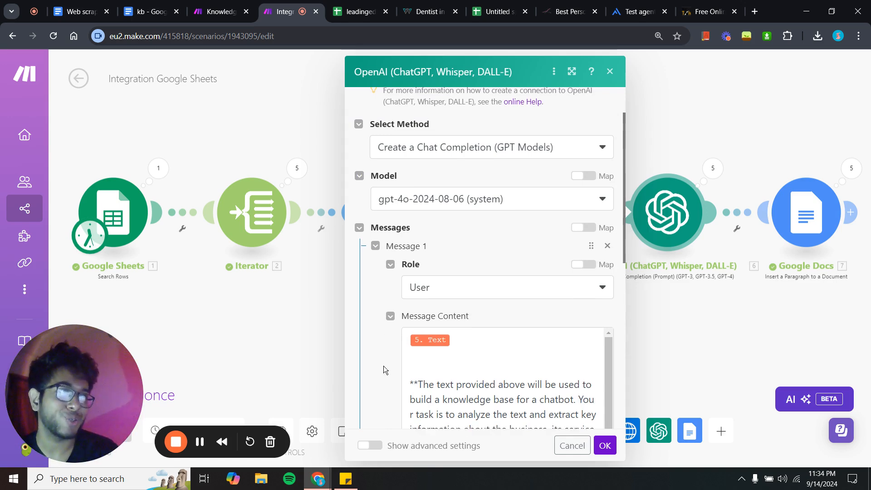
scroll(383, 366, down, 6)
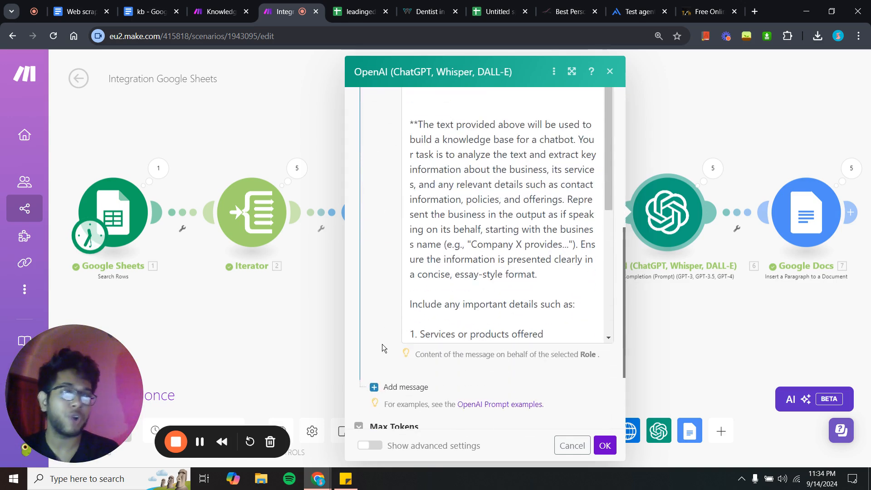
click(606, 445)
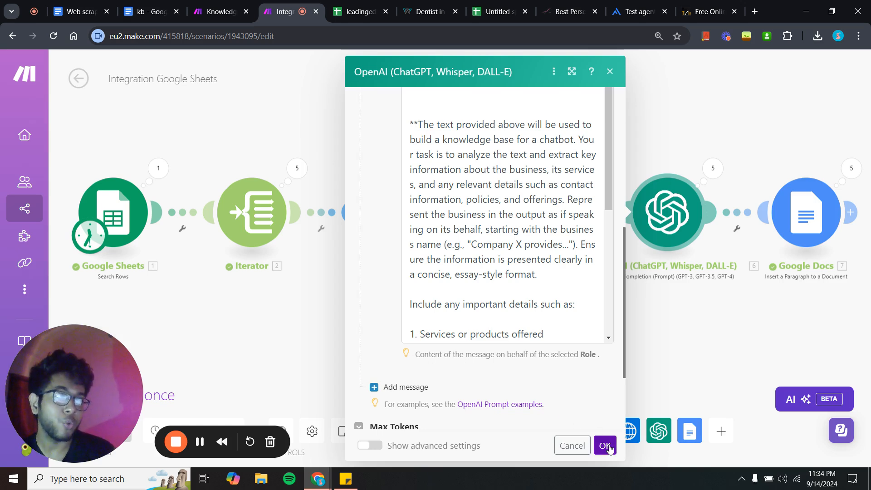